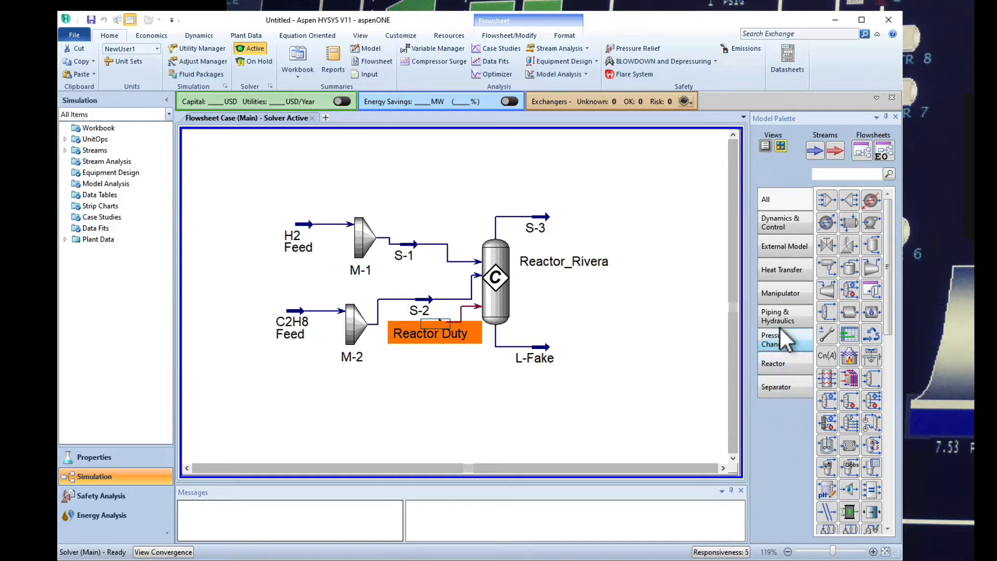
Add an Adjust operation from the Manipulator category to the empty area below the reactor in the flowsheet.
click(793, 291)
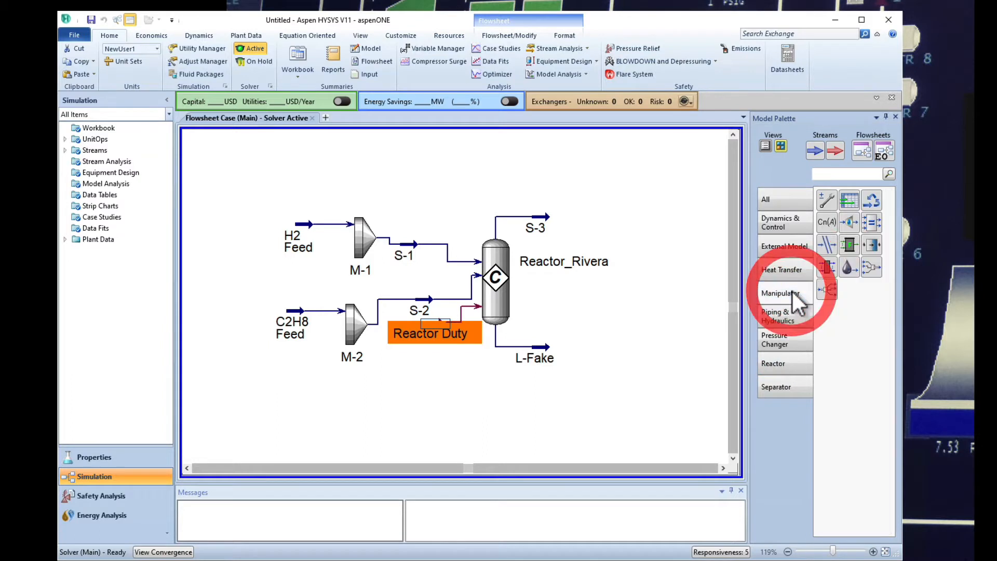
click(827, 200)
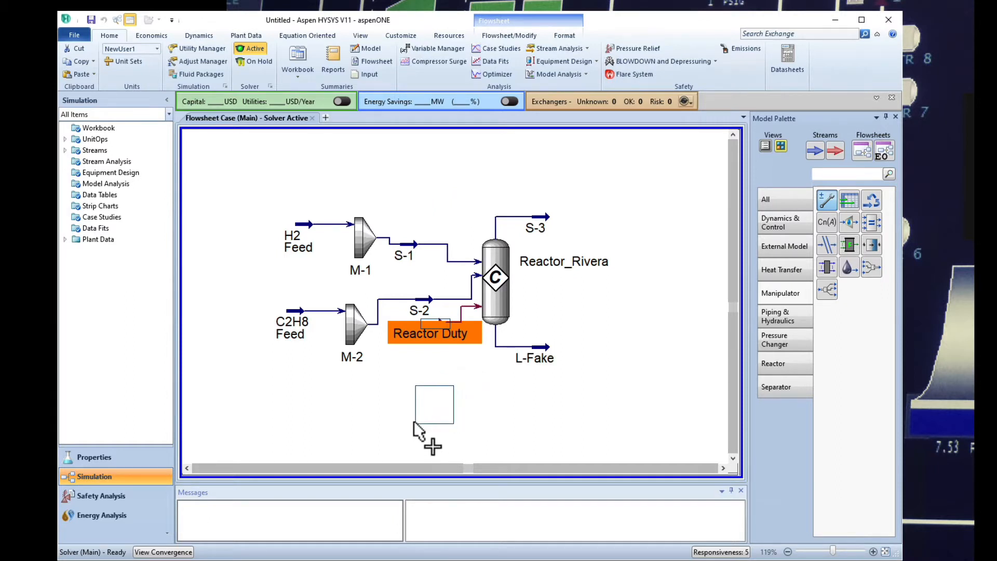
click(414, 423)
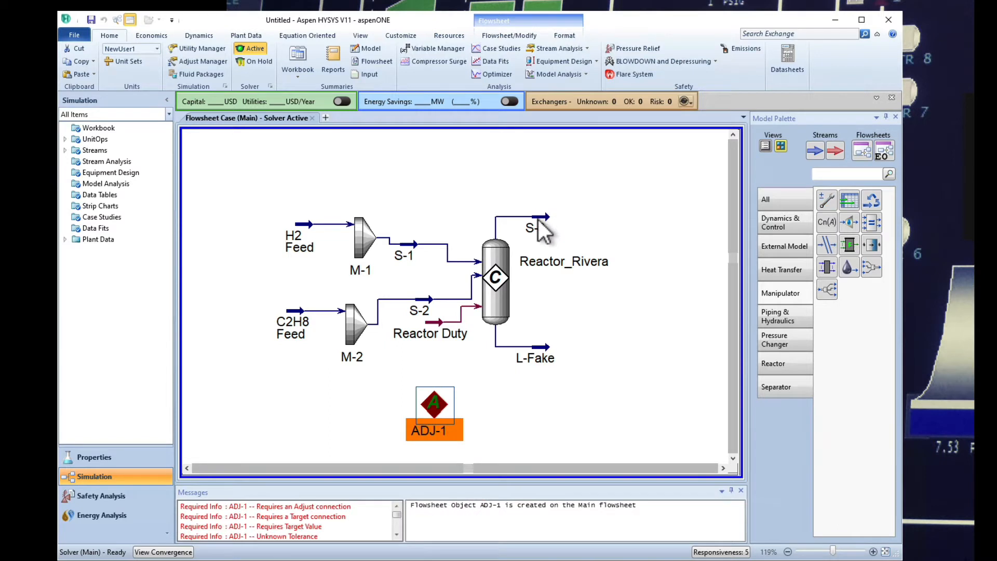
mouse_move(538, 220)
mouse_move(289, 319)
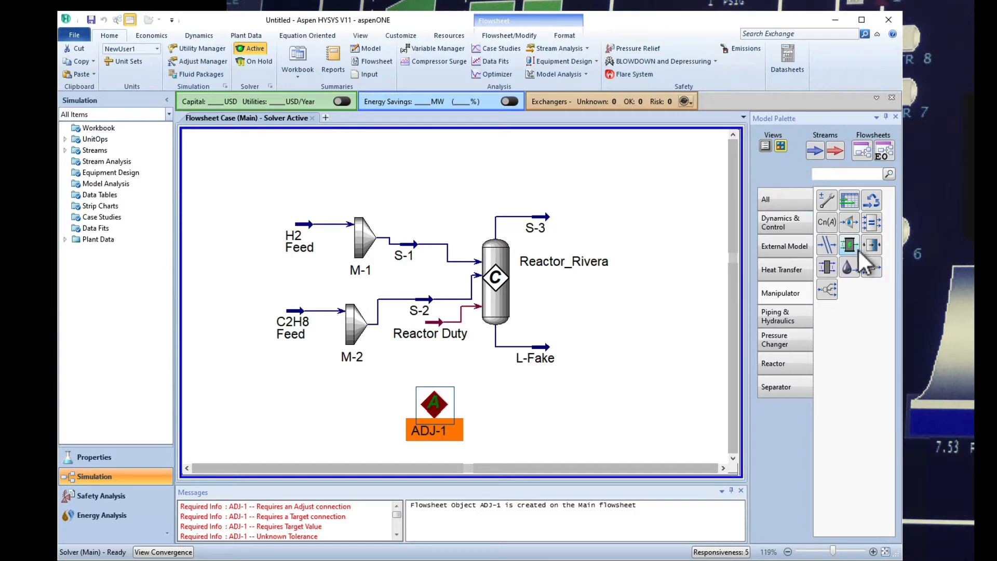
Add a Set operation to the flowsheet beside the H2 Feed and C2H8 Feed streams.
click(827, 222)
click(220, 295)
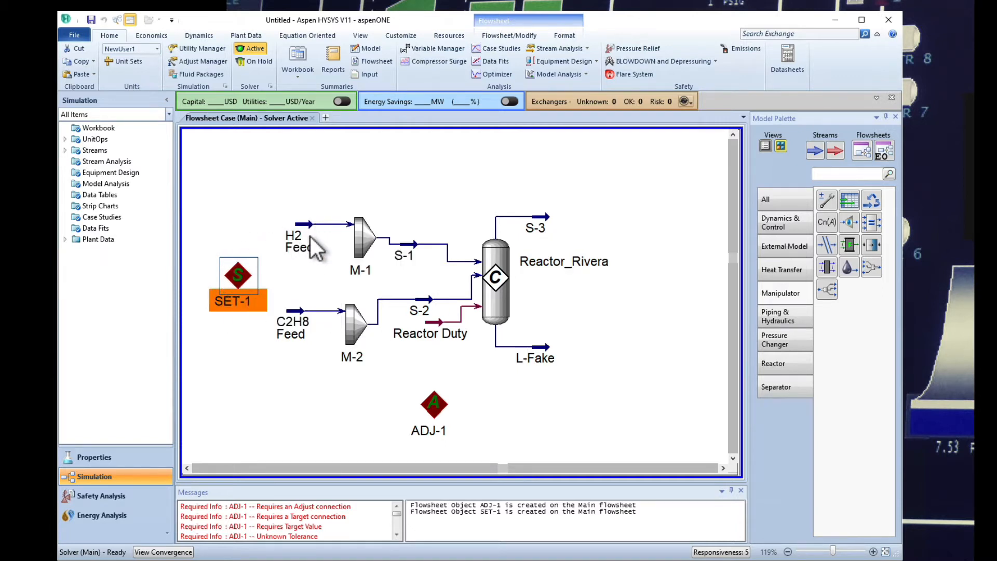
mouse_move(306, 241)
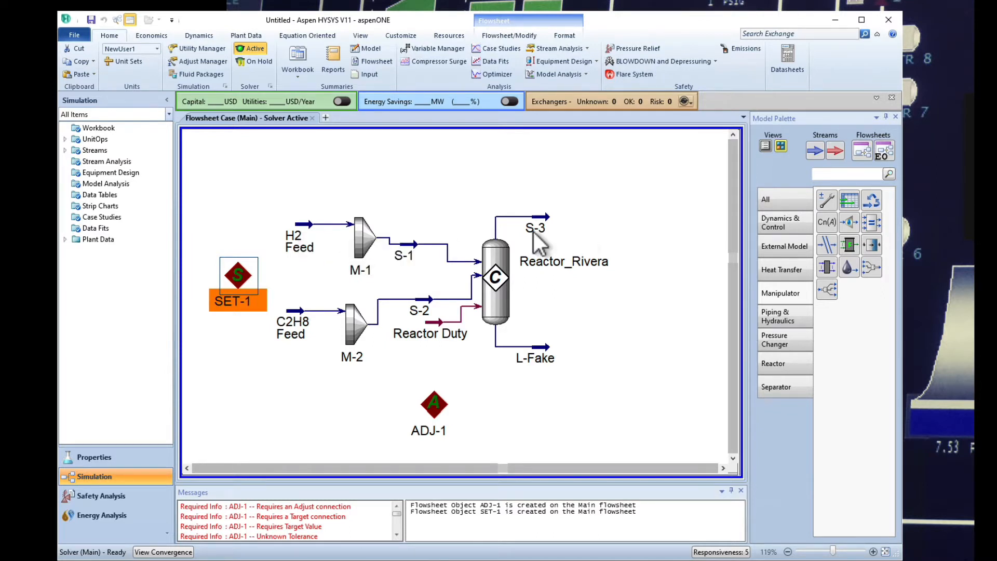
click(437, 404)
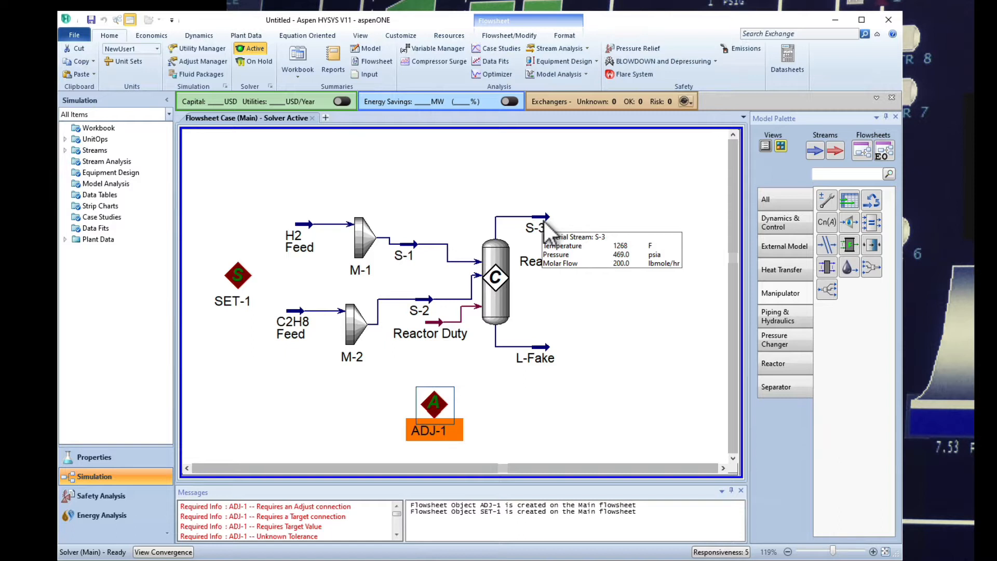
Clear the C2H8 Feed stream's molar flow and specify a mass flow of 100 lb/hr instead.
click(297, 314)
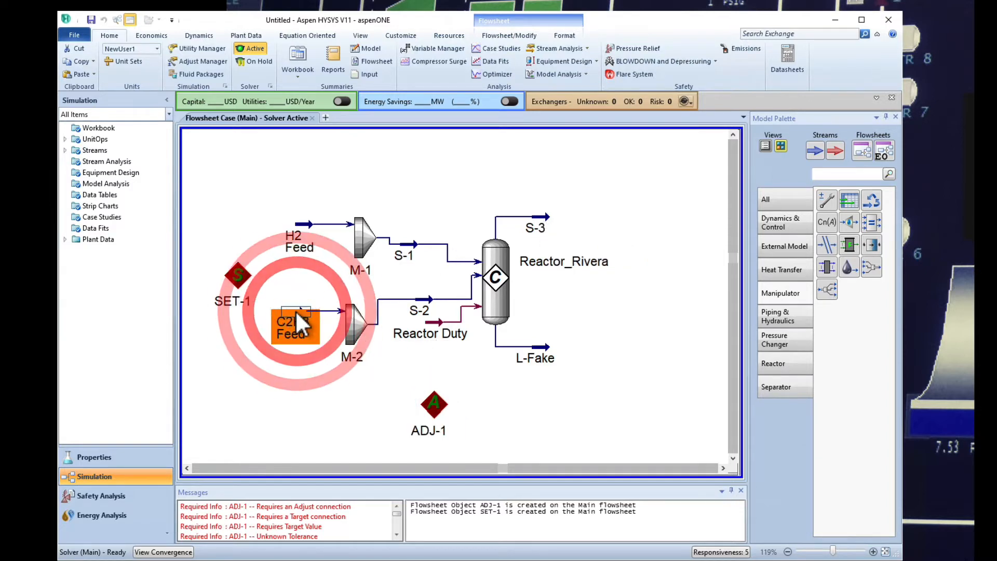
double_click(295, 310)
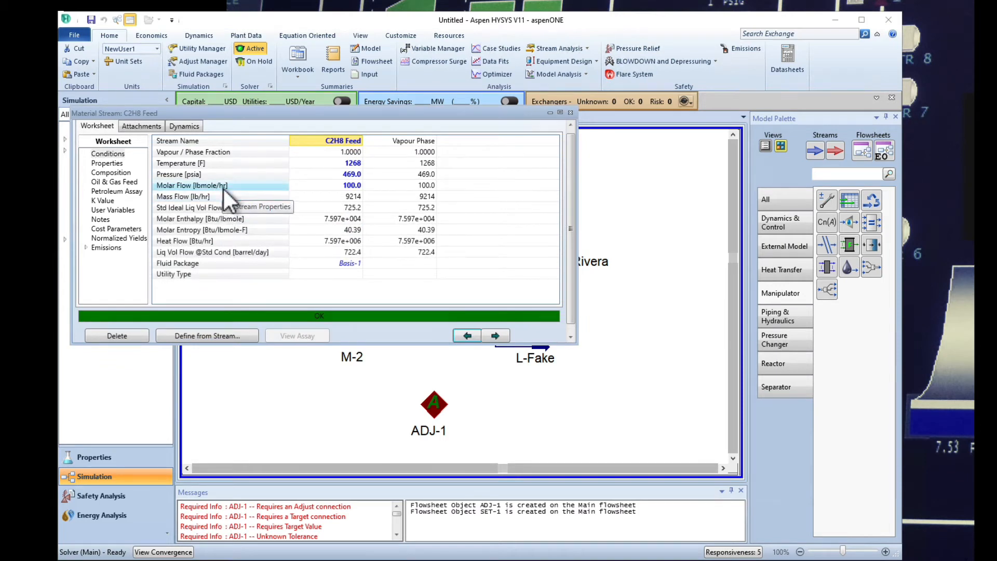
click(354, 187)
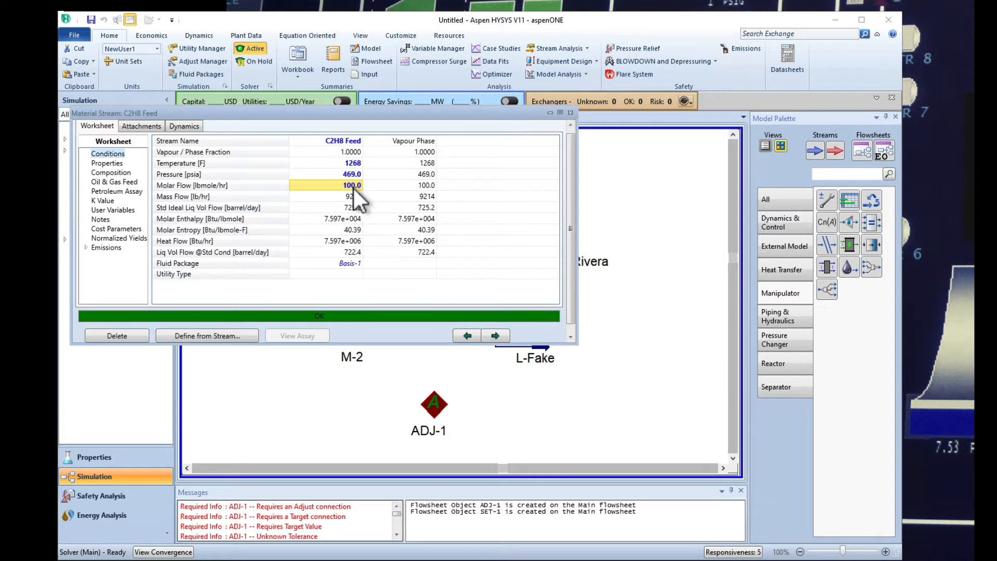
key(Delete)
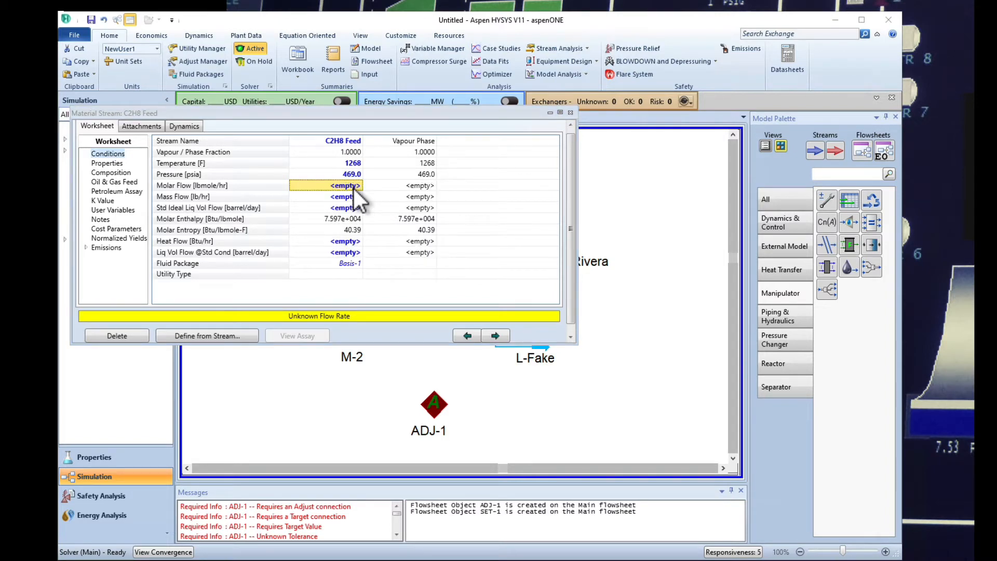
click(347, 197)
text(1)
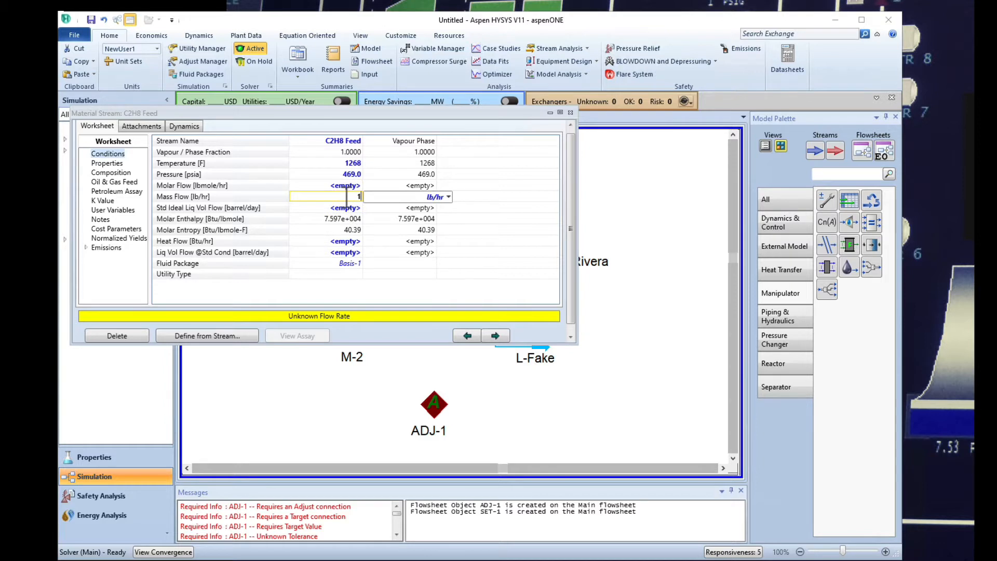
text(00)
key(Return)
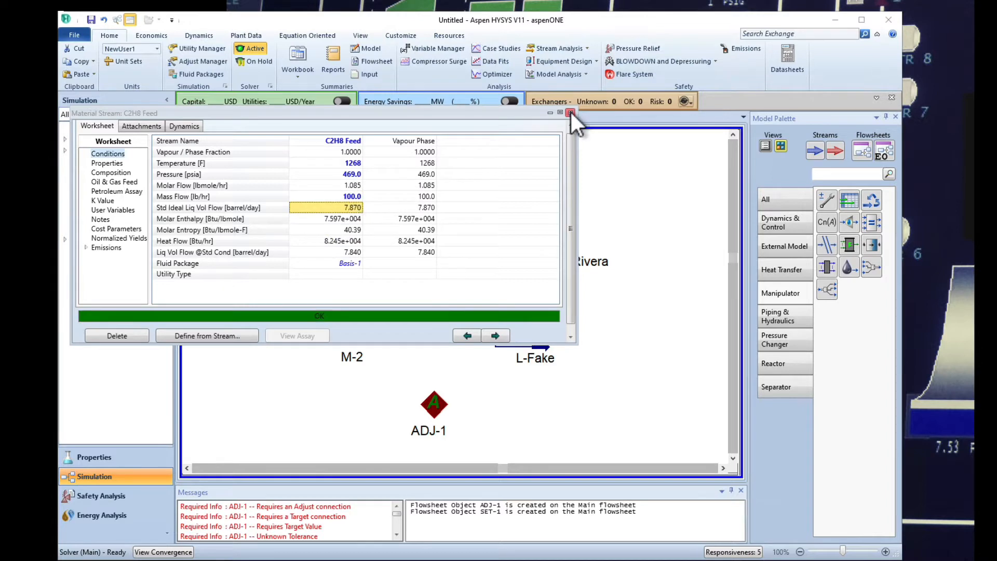
click(570, 112)
Review the flow specifications of the H2 Feed and C2H8 Feed streams.
double_click(300, 228)
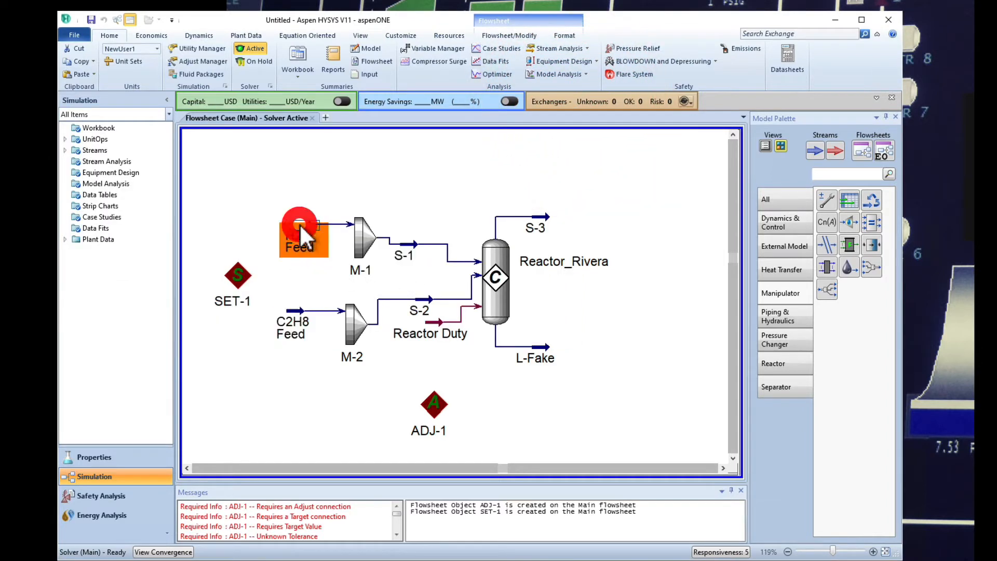
click(594, 136)
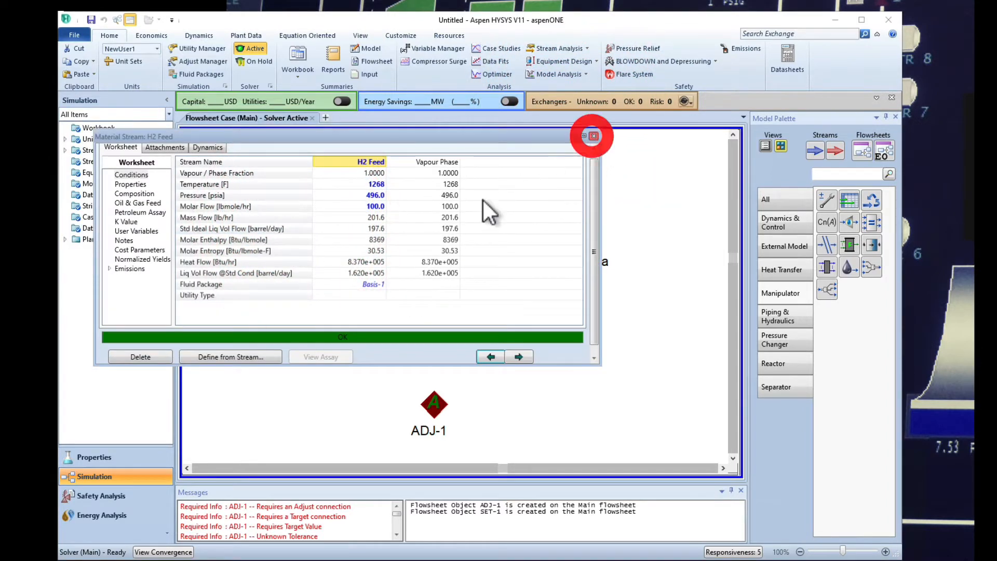
double_click(295, 311)
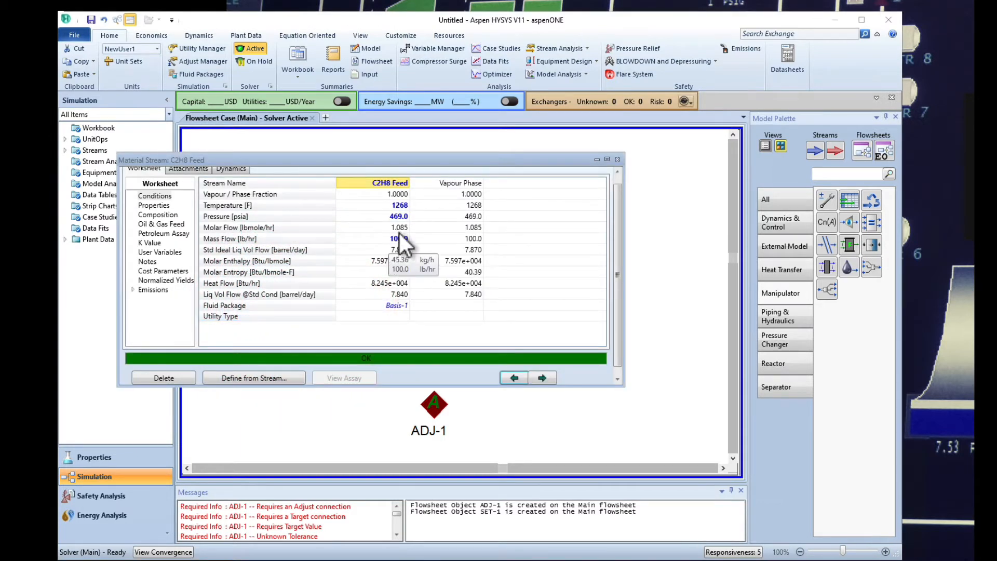
mouse_move(401, 227)
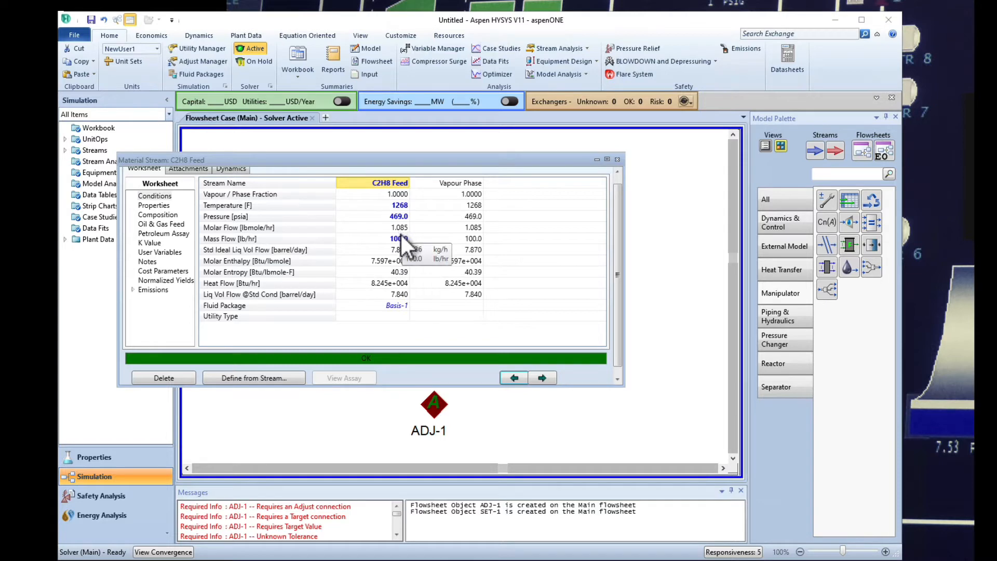
click(617, 159)
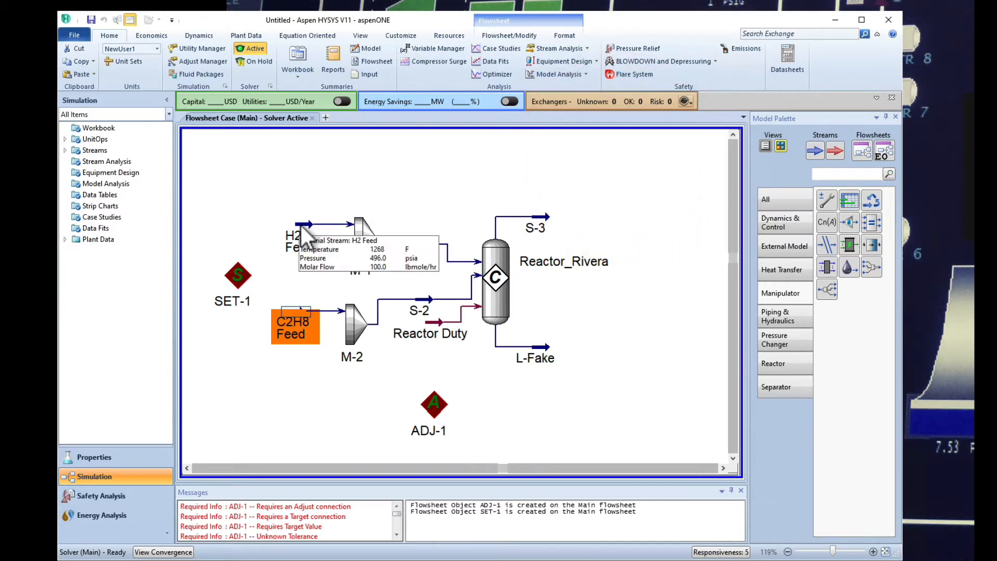
Clear the H2 Feed stream's molar flow and specify a mass flow of 100 lb/hr instead.
click(300, 223)
double_click(300, 223)
click(428, 251)
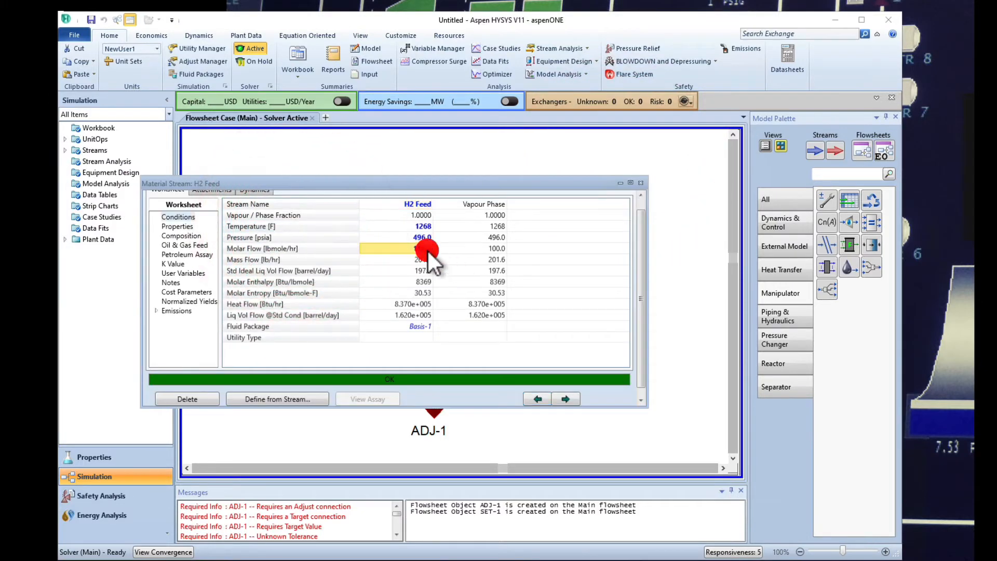
key(Delete)
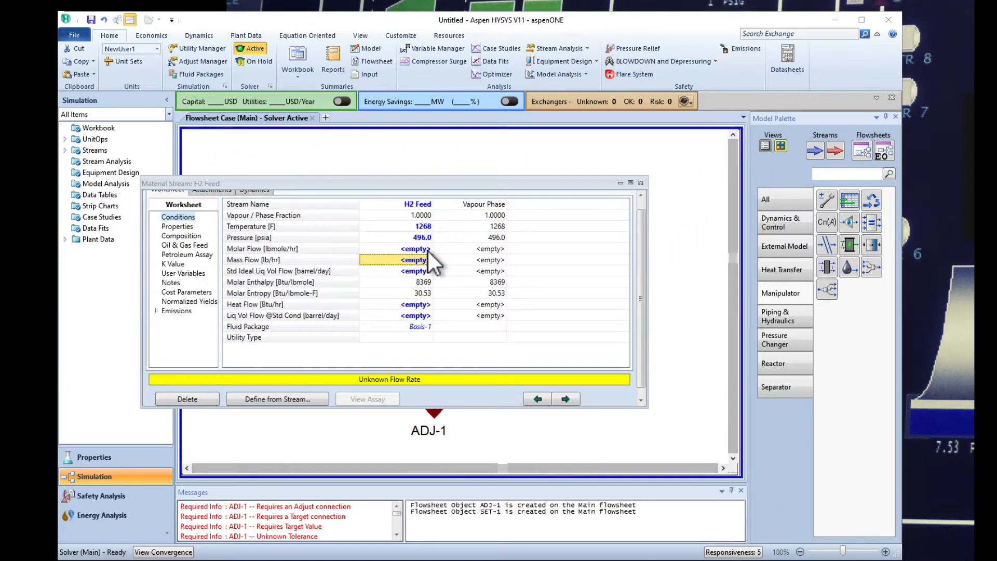
text(10)
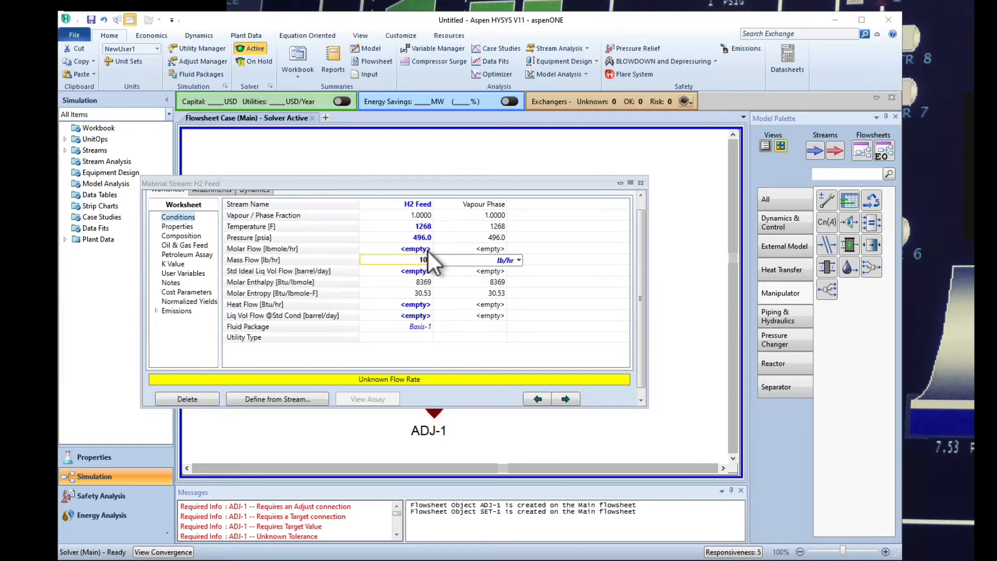
key(Return)
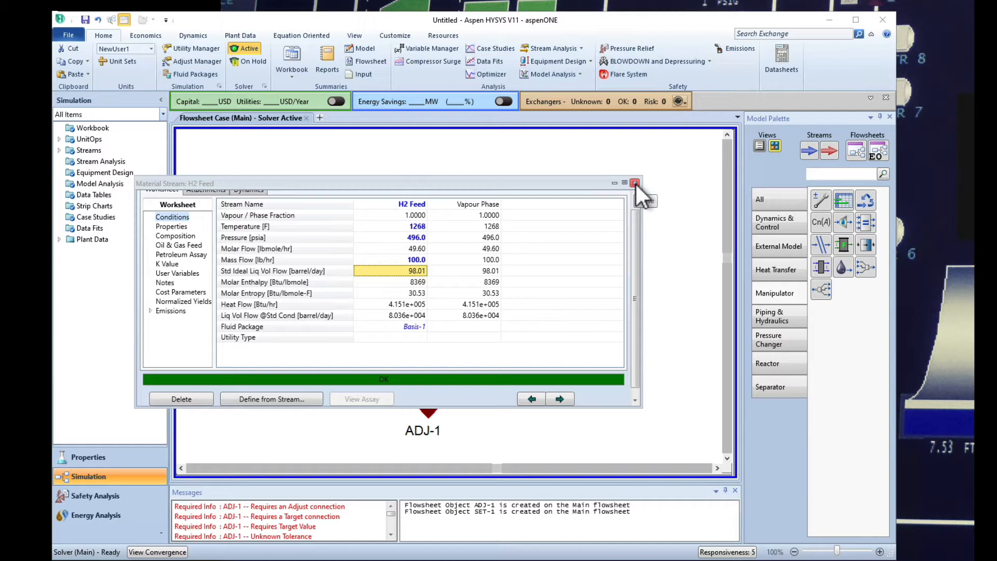
click(635, 183)
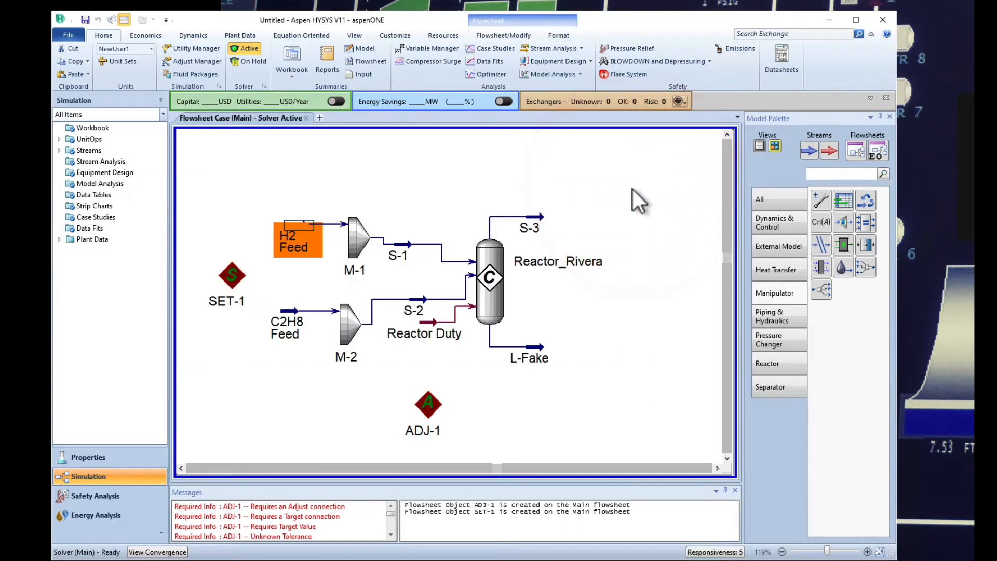
Move the SET-1 operation closer to the two feed streams, placing it between them.
click(299, 279)
drag(237, 274, 267, 276)
mouse_move(259, 281)
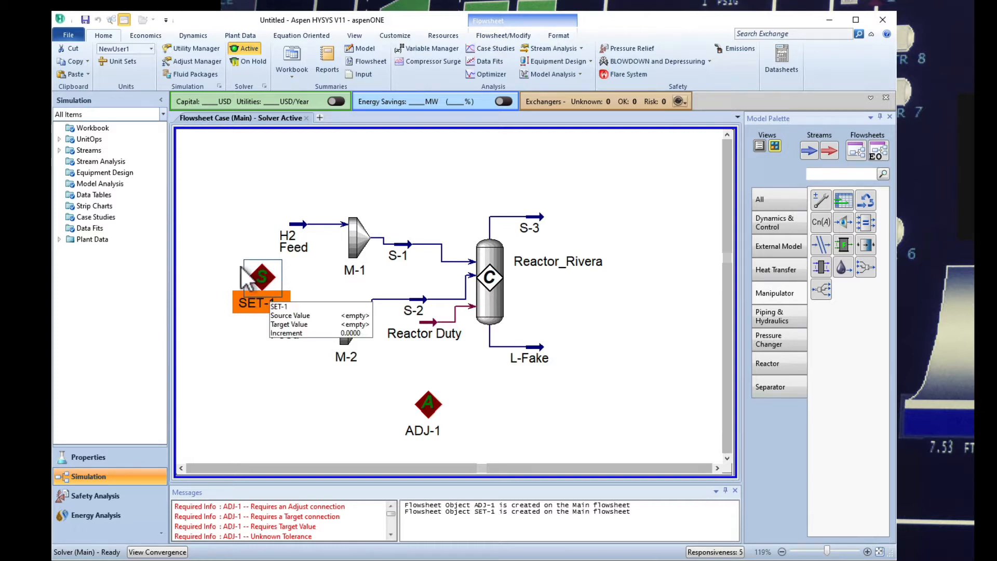
Connect SET-1 with the H2 Feed Molar Flow as target variable and C2H8 Feed as source object.
double_click(262, 280)
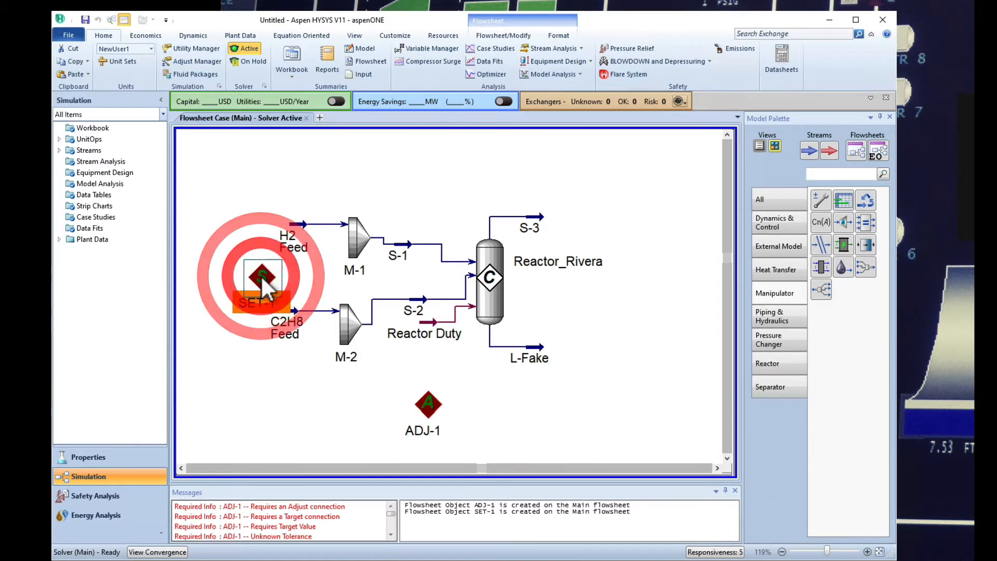
drag(205, 113, 560, 160)
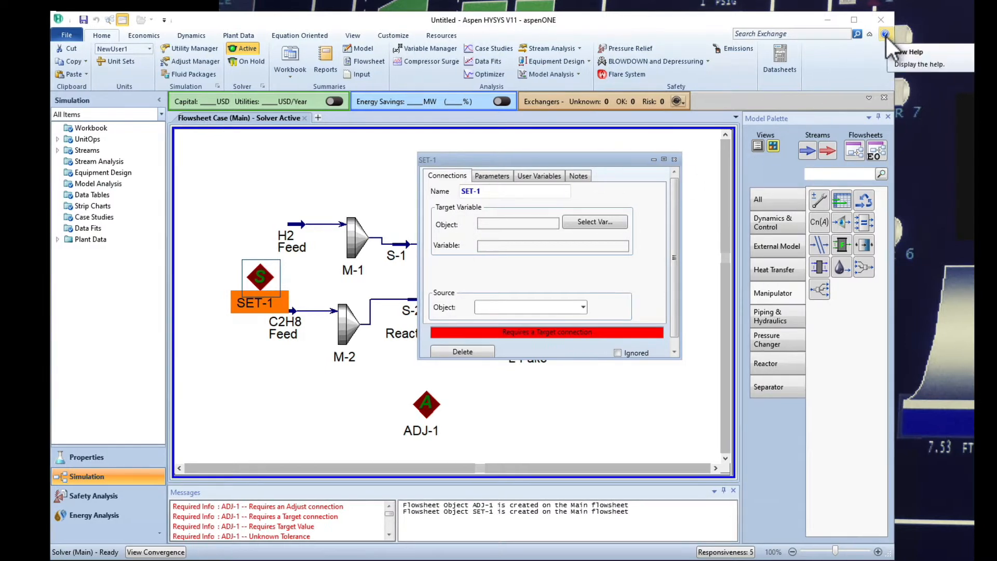
click(886, 34)
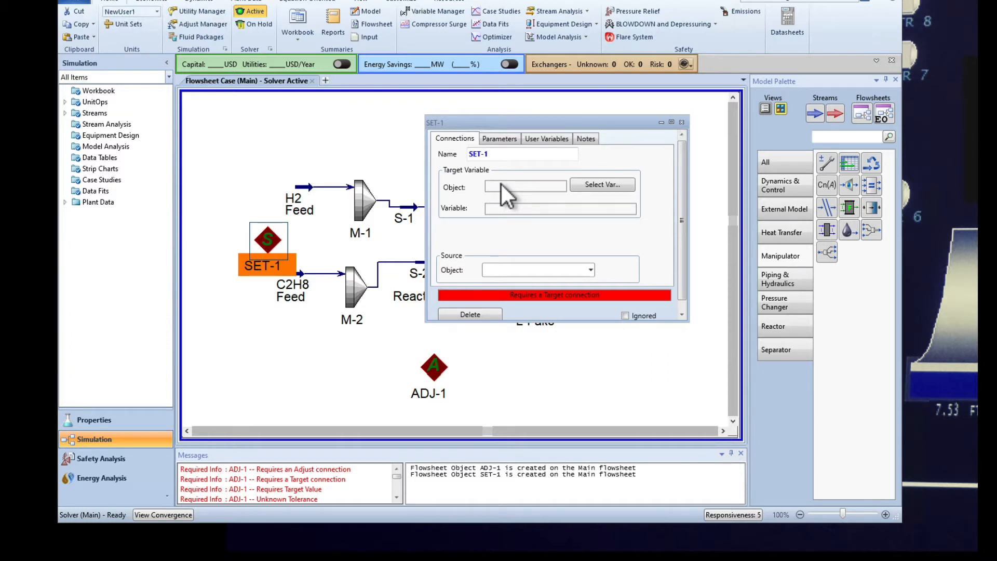
click(600, 185)
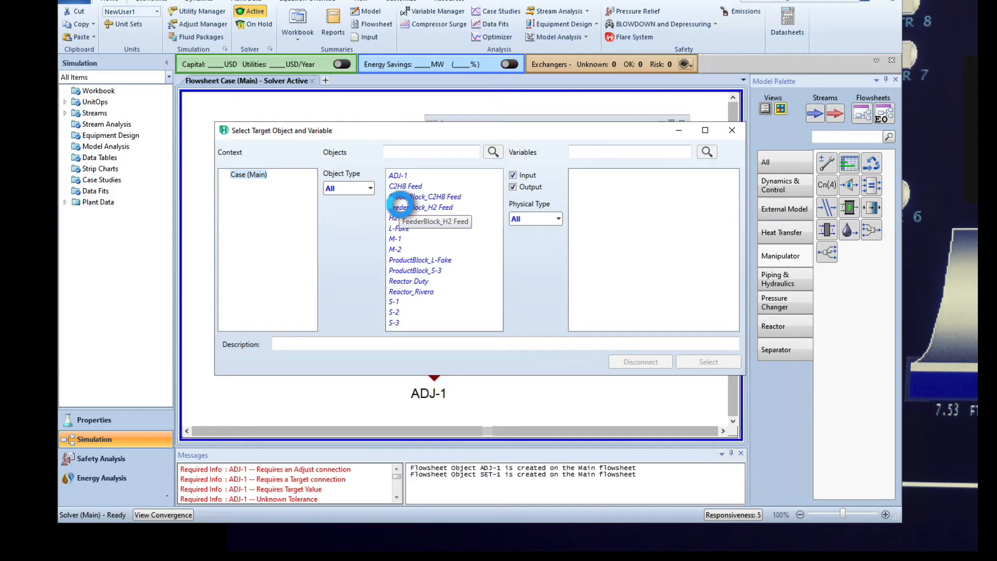
click(406, 217)
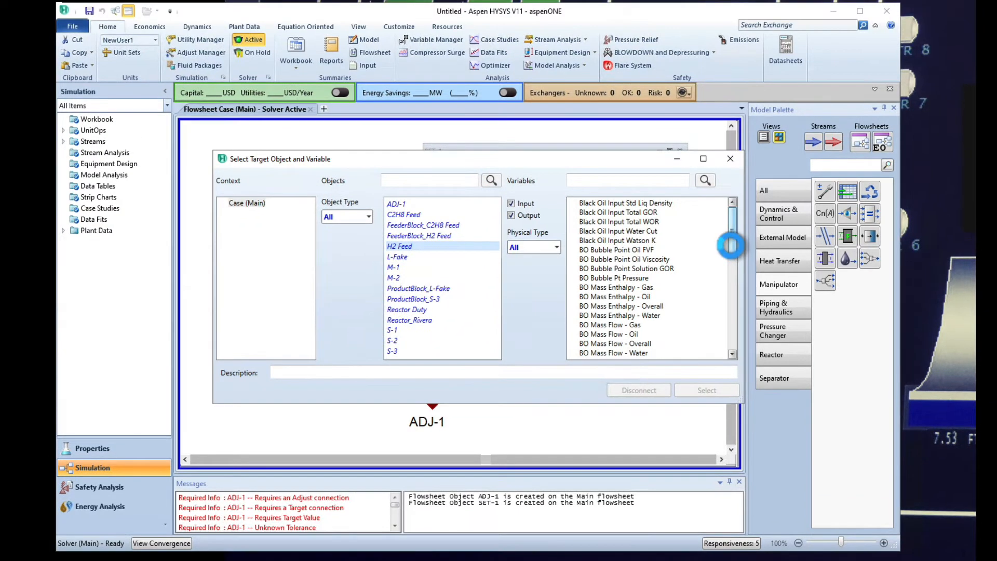
drag(734, 218, 732, 226)
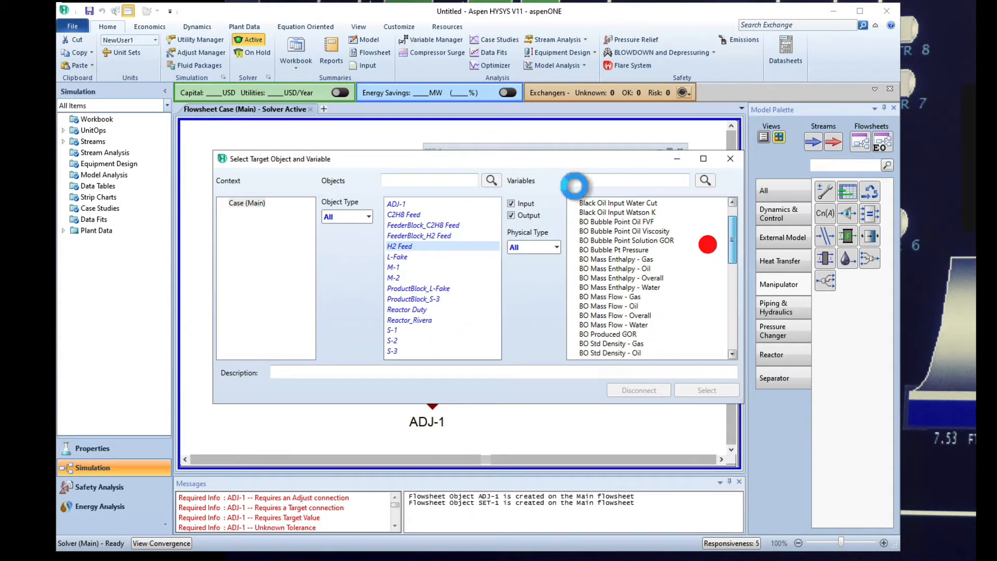
click(594, 180)
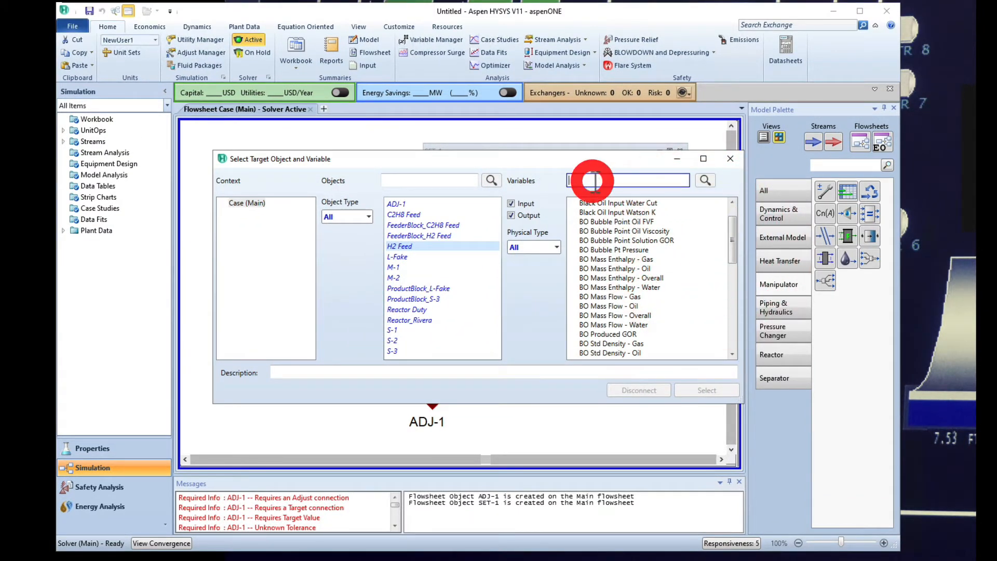
text(molar)
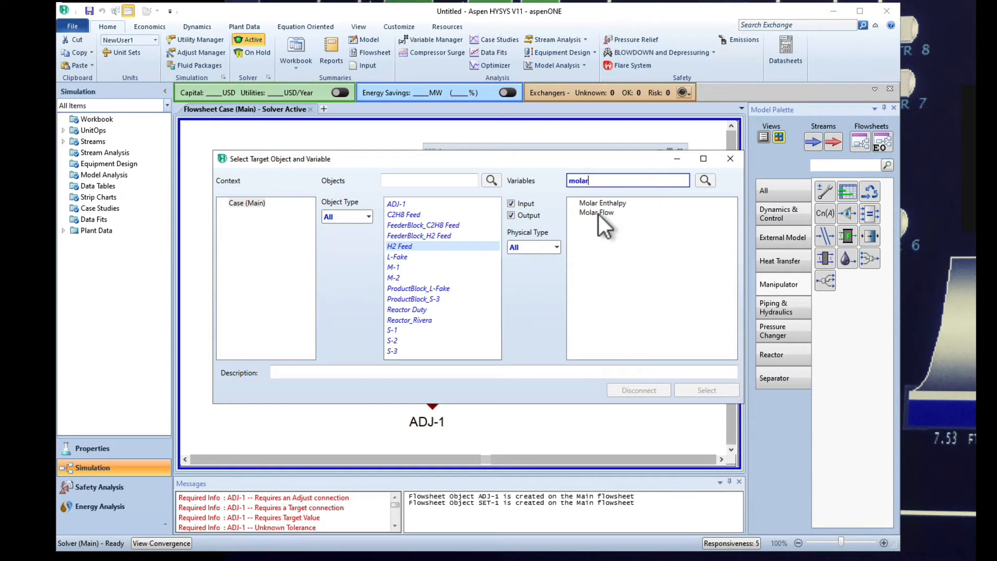
click(599, 213)
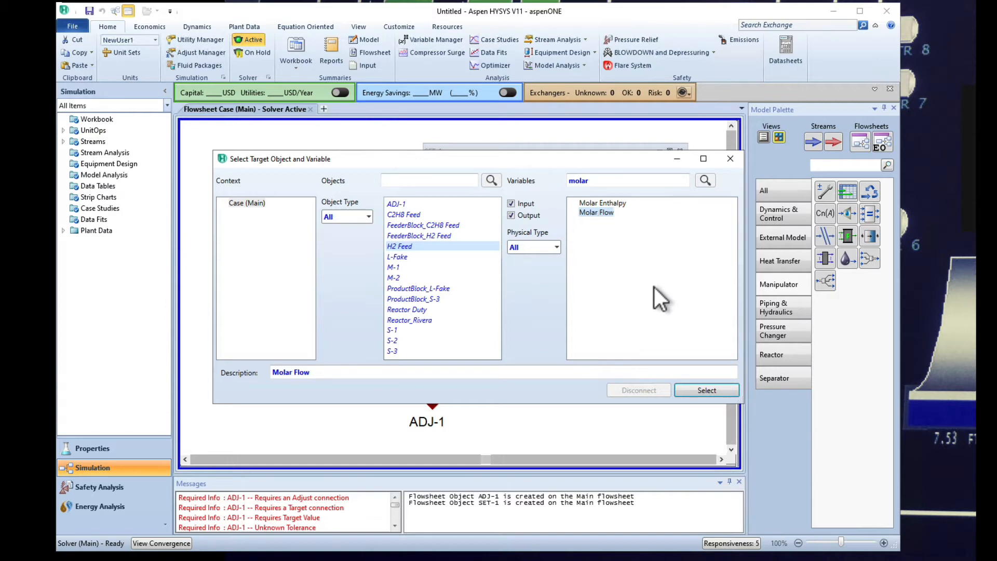
click(714, 393)
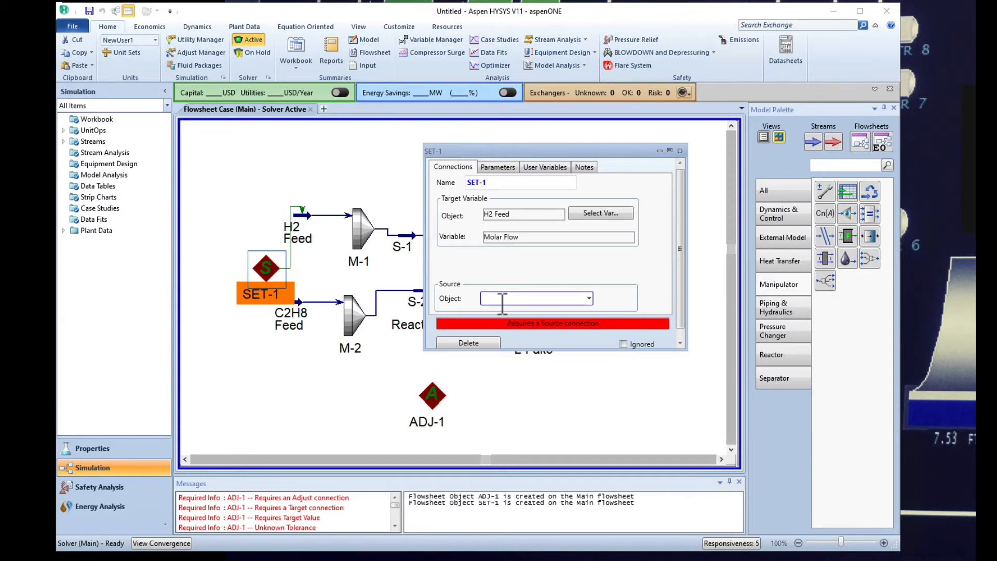
click(589, 299)
click(534, 315)
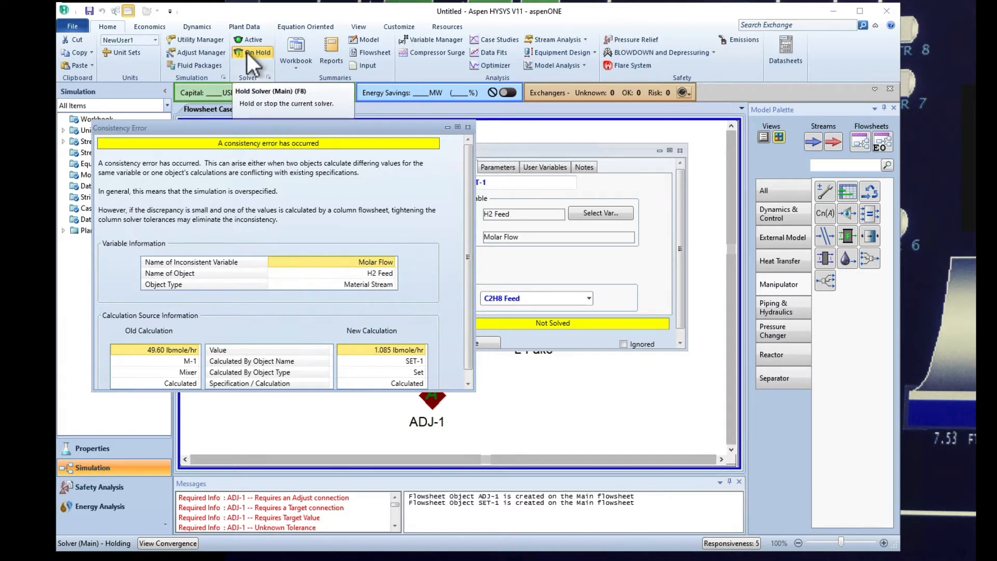
Dismiss the consistency error and SET-1 views, and clear the mass flow specification of the H2 Feed stream.
click(467, 127)
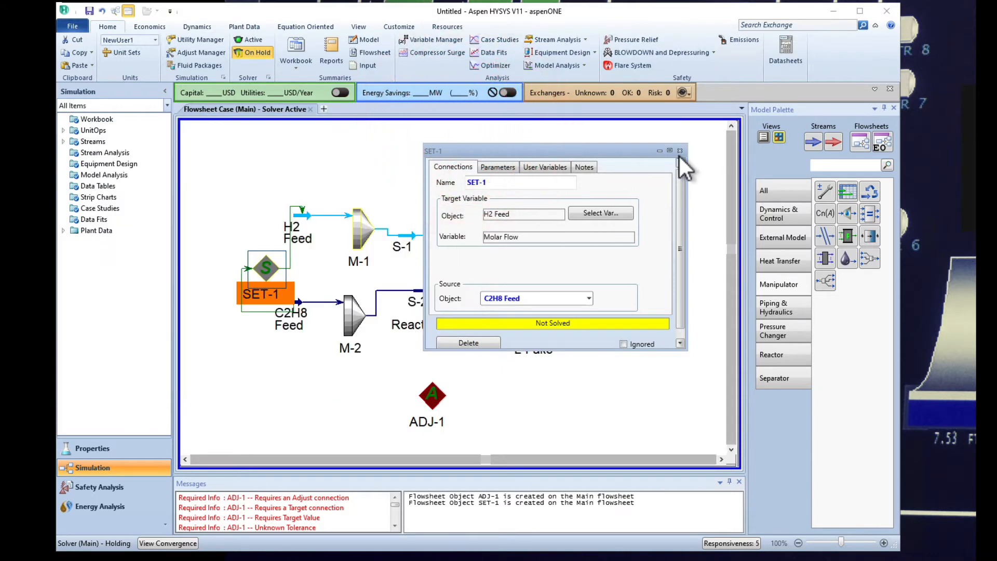
click(681, 150)
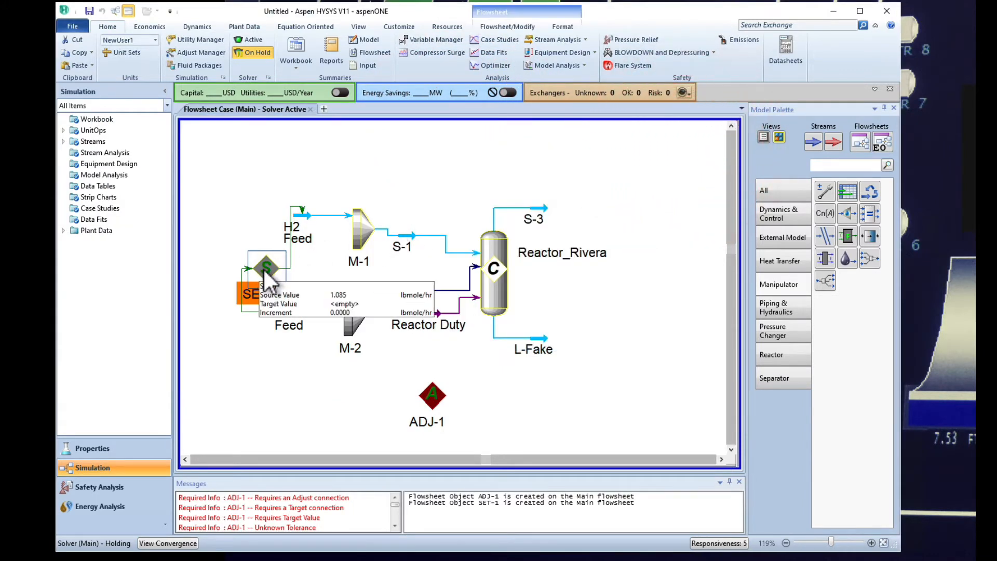
double_click(301, 217)
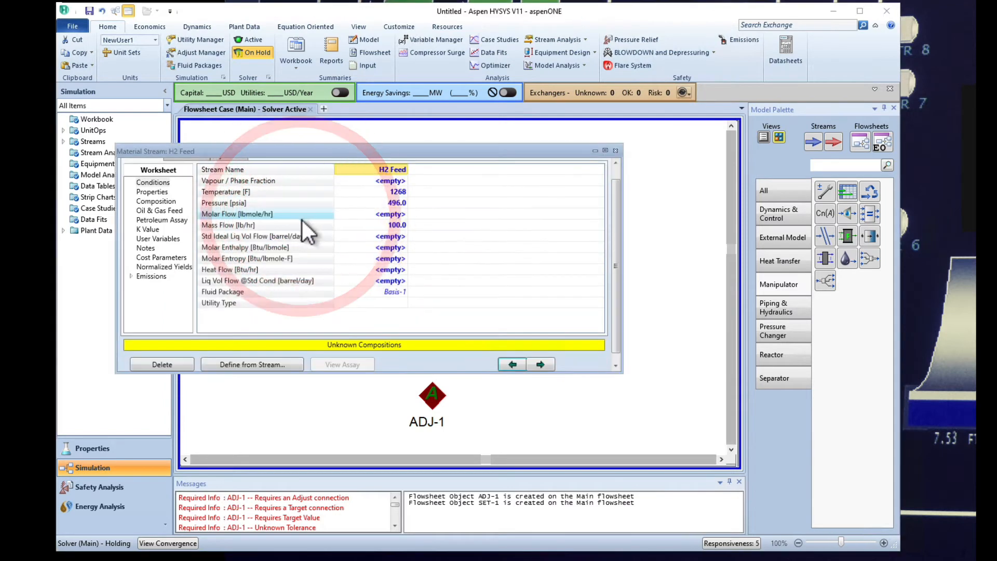
click(399, 225)
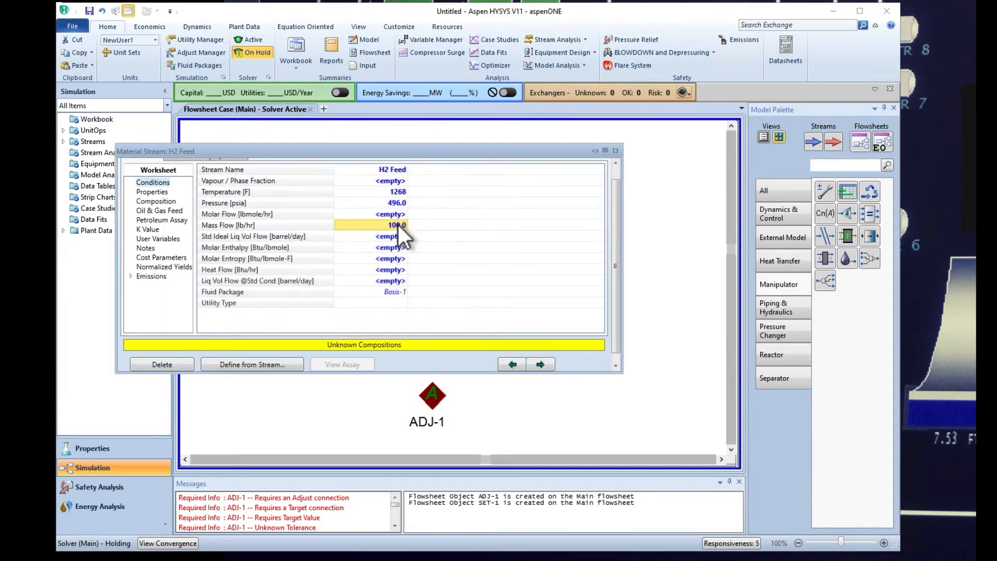
key(BackSpace)
key(Return)
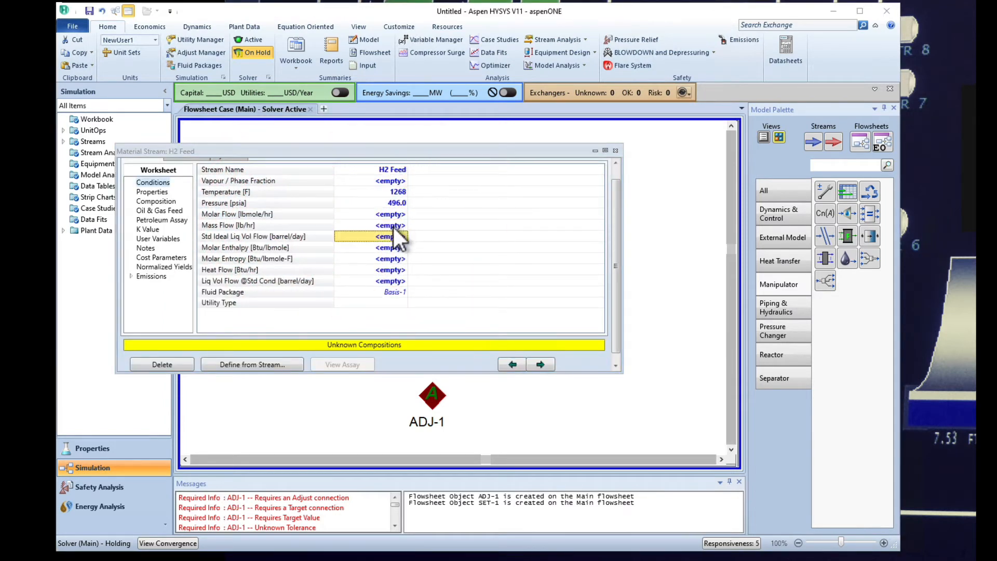
click(616, 151)
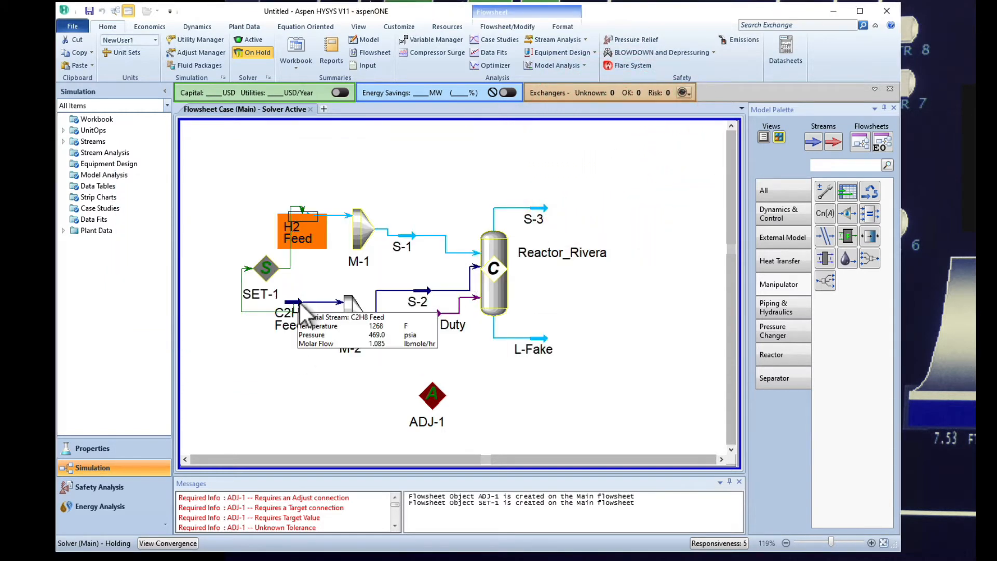
Check the flow values of the H2 Feed stream and set the solver back to active.
mouse_move(314, 240)
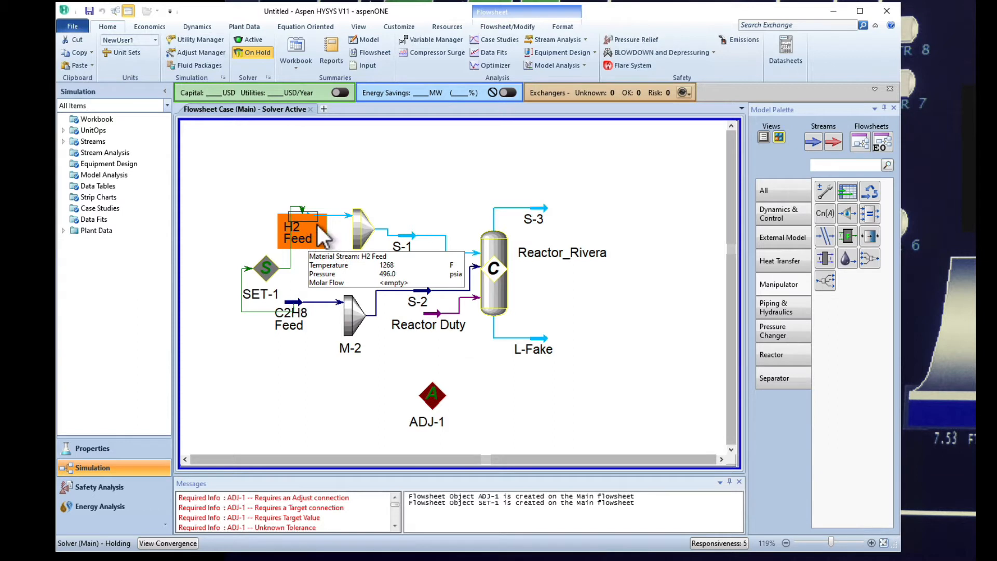
click(249, 40)
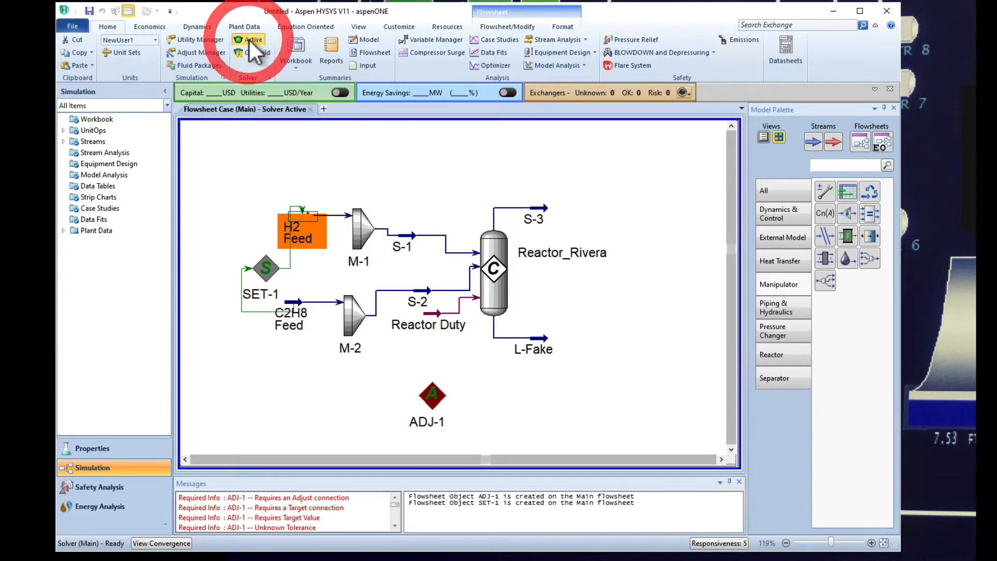
click(329, 266)
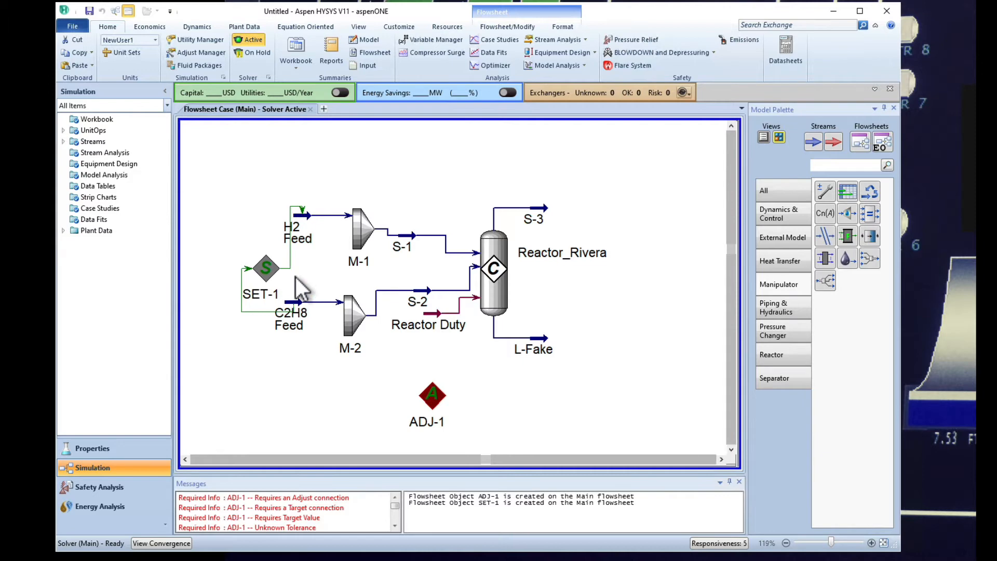
Compare the molar flows of the H2 Feed and C2H8 Feed streams, and check the source and target values of SET-1.
mouse_move(286, 312)
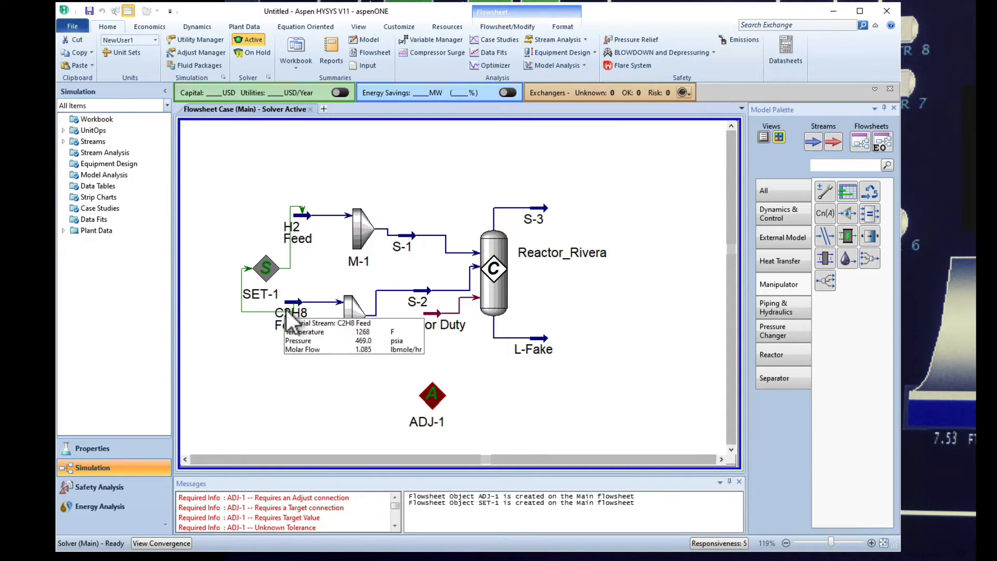
double_click(303, 215)
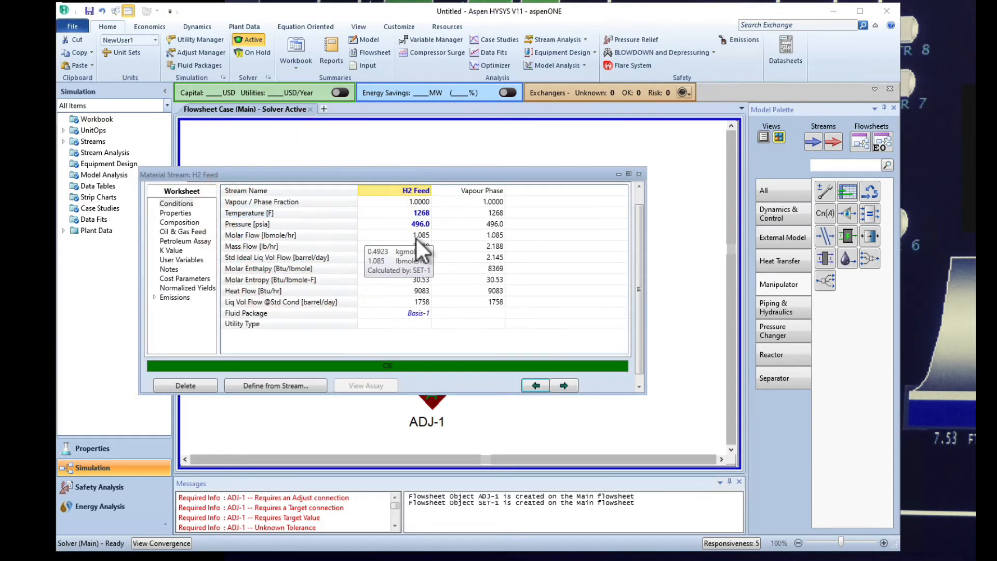
click(638, 177)
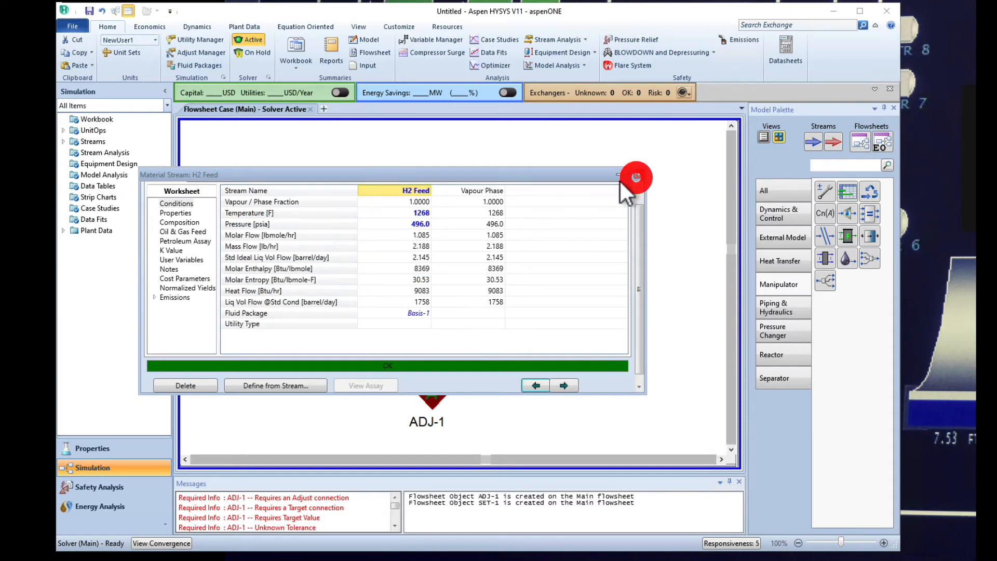
click(317, 304)
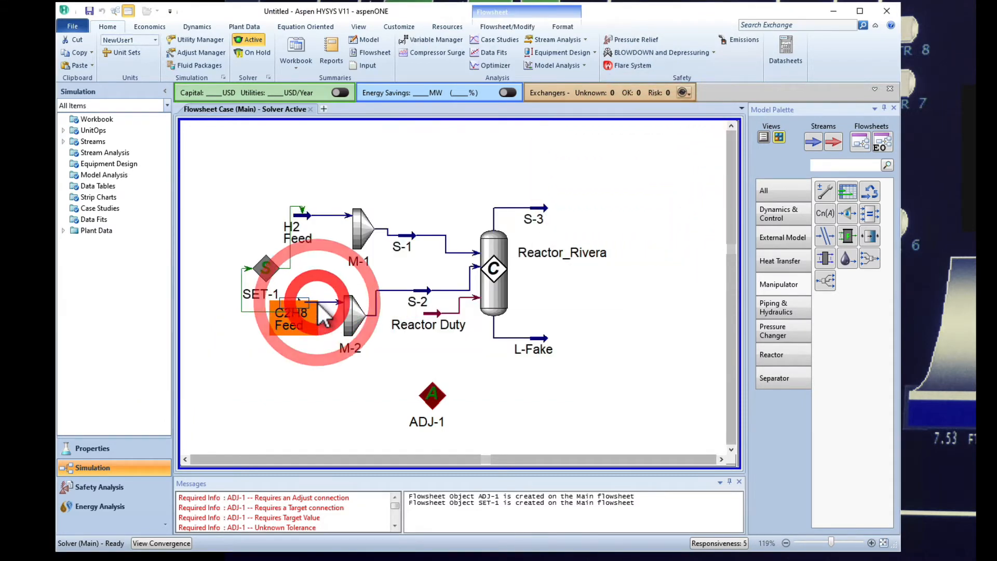
double_click(319, 304)
mouse_move(351, 165)
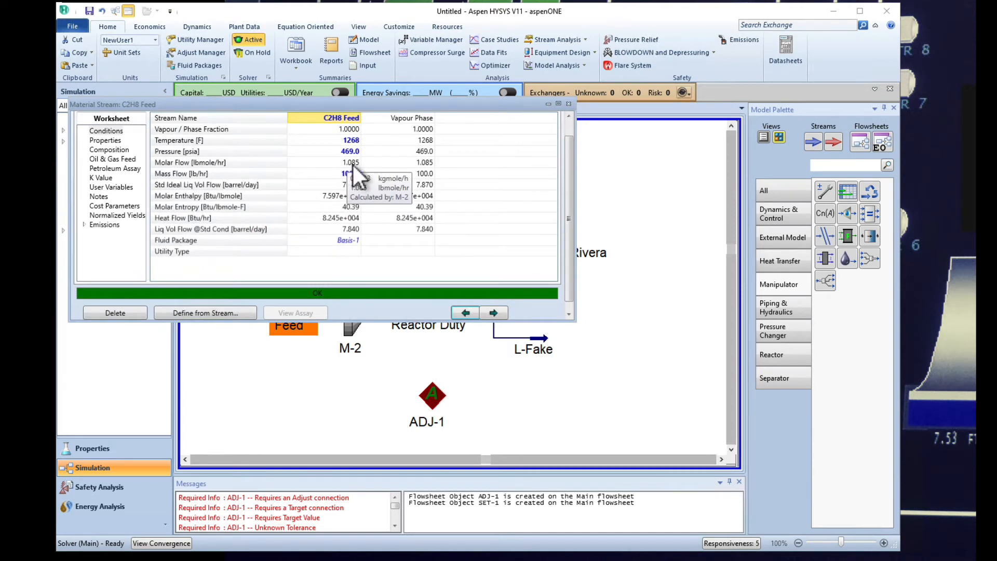
click(569, 103)
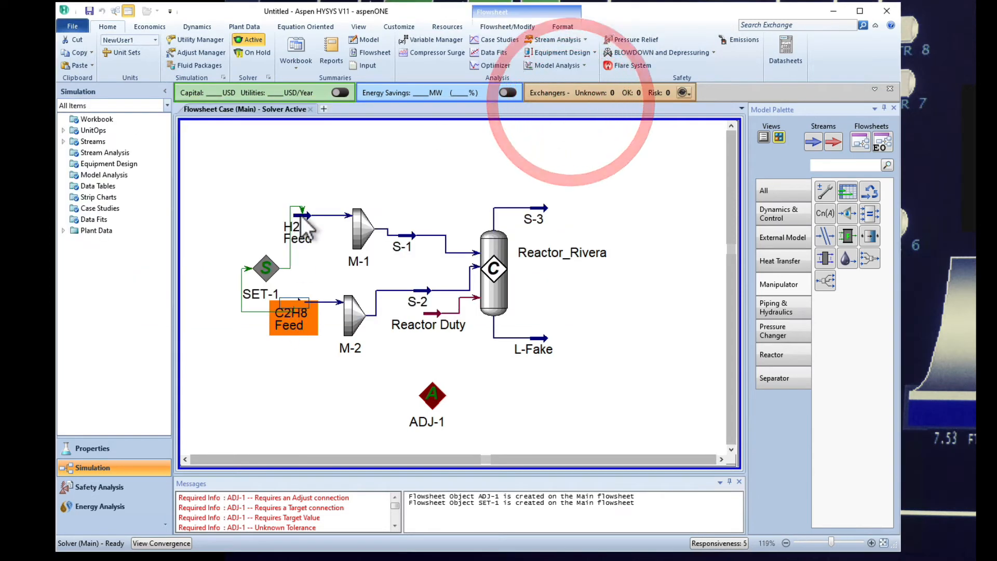
mouse_move(301, 340)
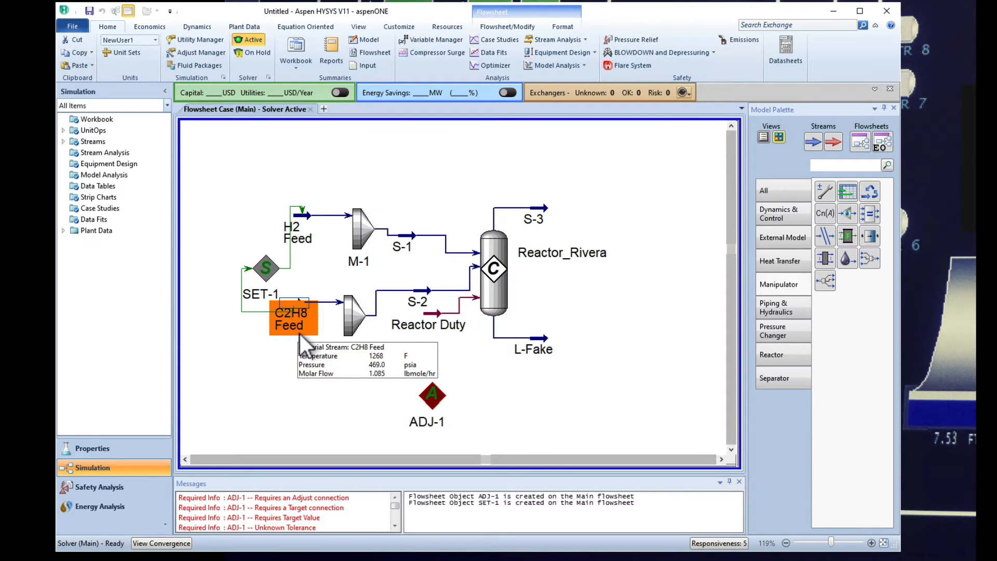
mouse_move(268, 274)
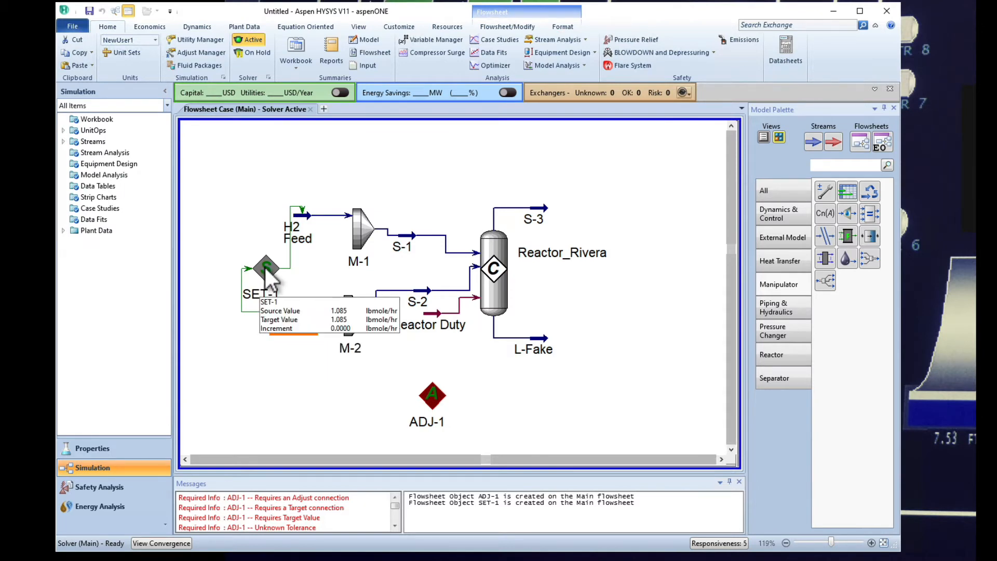
Review the connections of SET-1 and set its multiplier parameter to 5.
double_click(267, 271)
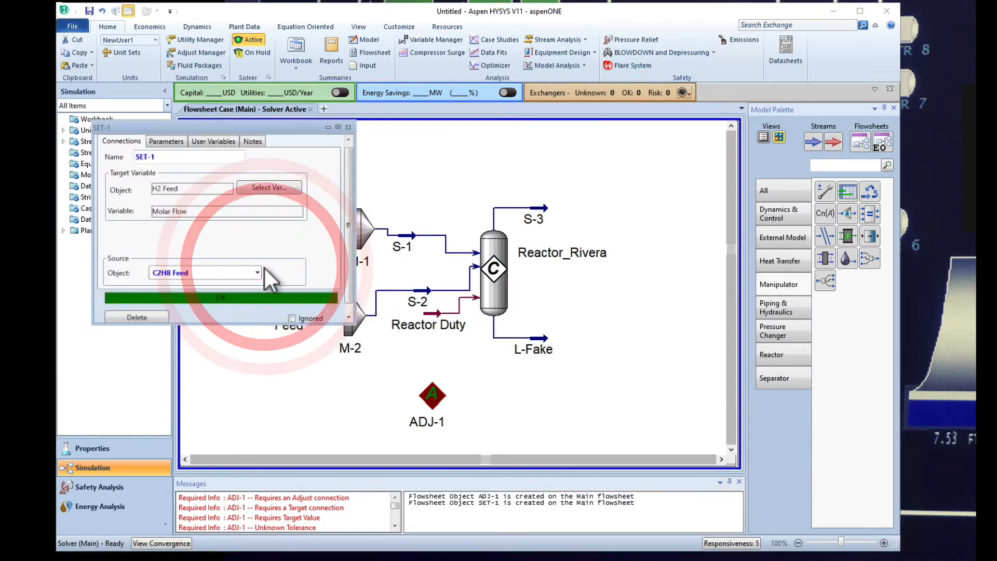
click(349, 317)
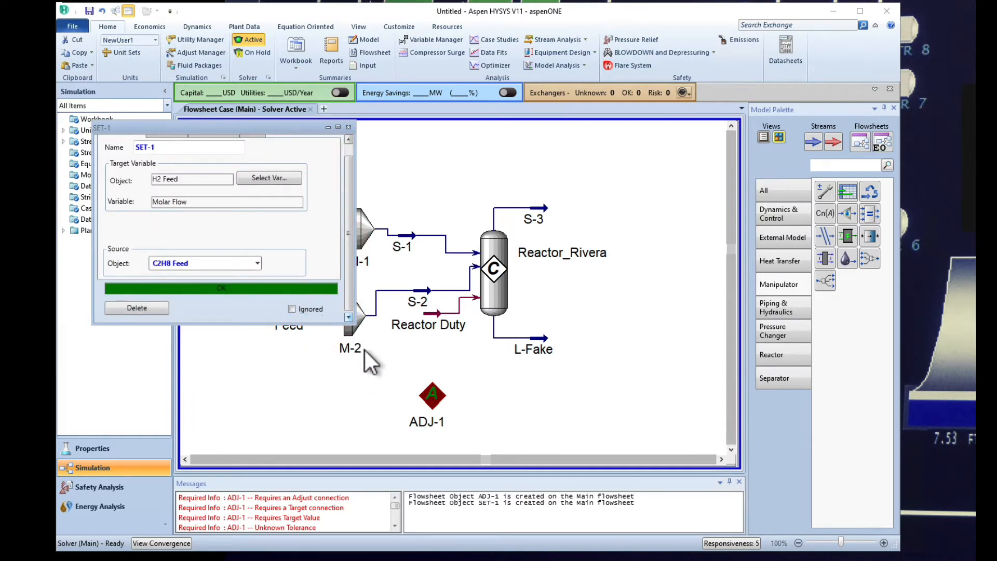
drag(347, 281, 338, 236)
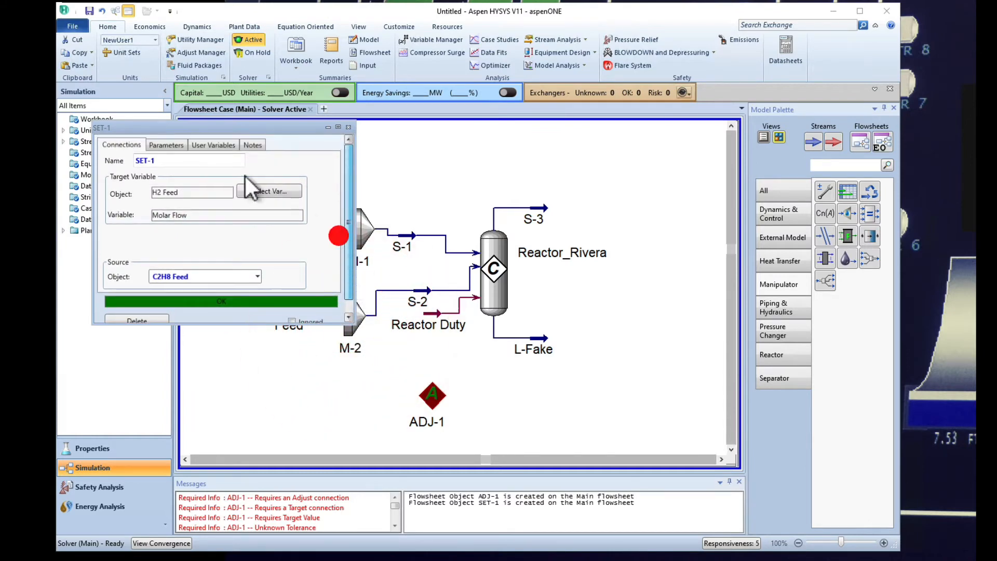
click(168, 147)
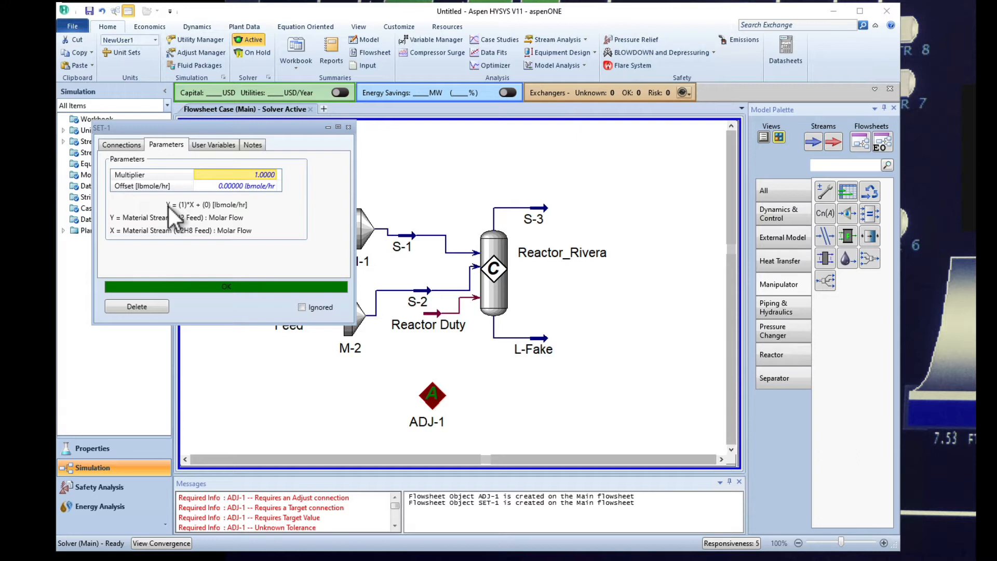
click(267, 172)
text(3)
key(BackSpace)
text(5)
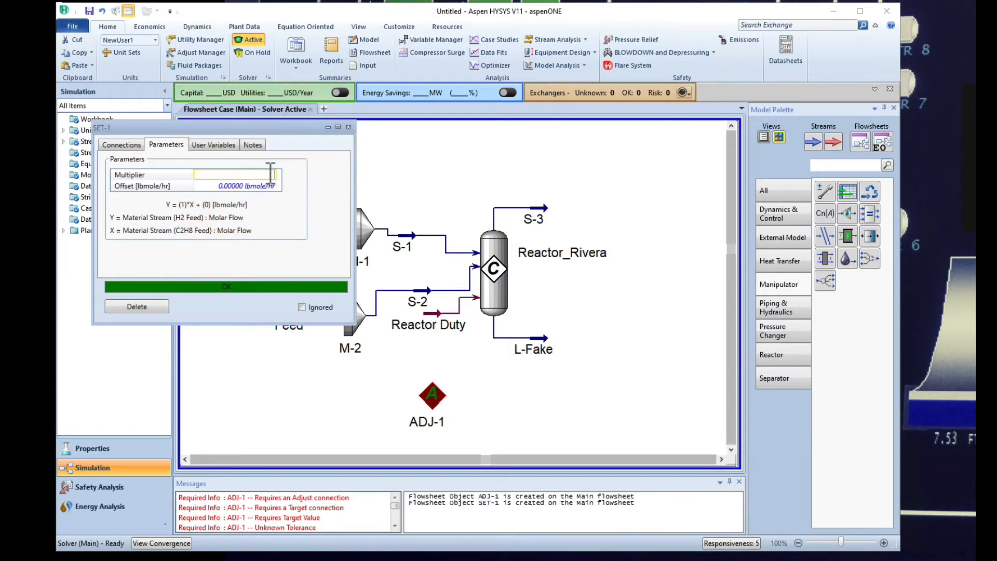
key(Return)
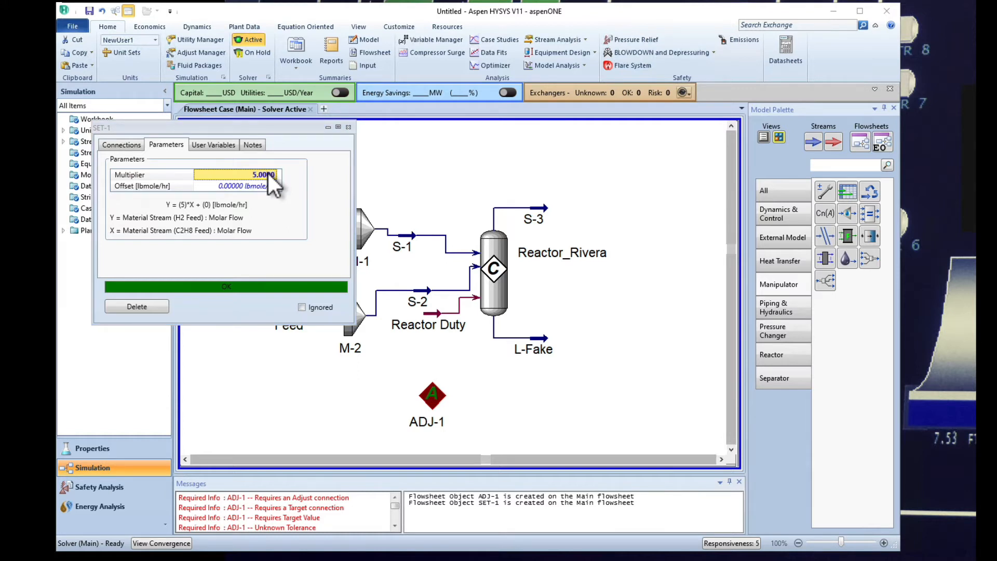
Return the SET-1 multiplier to 1 and close its property view.
text(1)
key(Return)
click(348, 127)
click(259, 234)
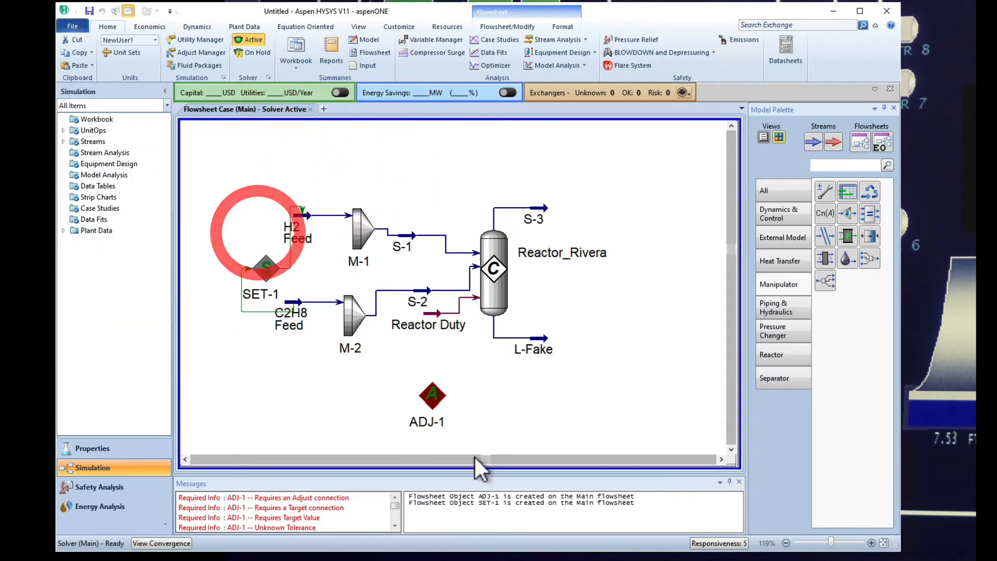
Open the ADJ-1 operation and consult the help page on its connections, target value options and parameters.
double_click(434, 396)
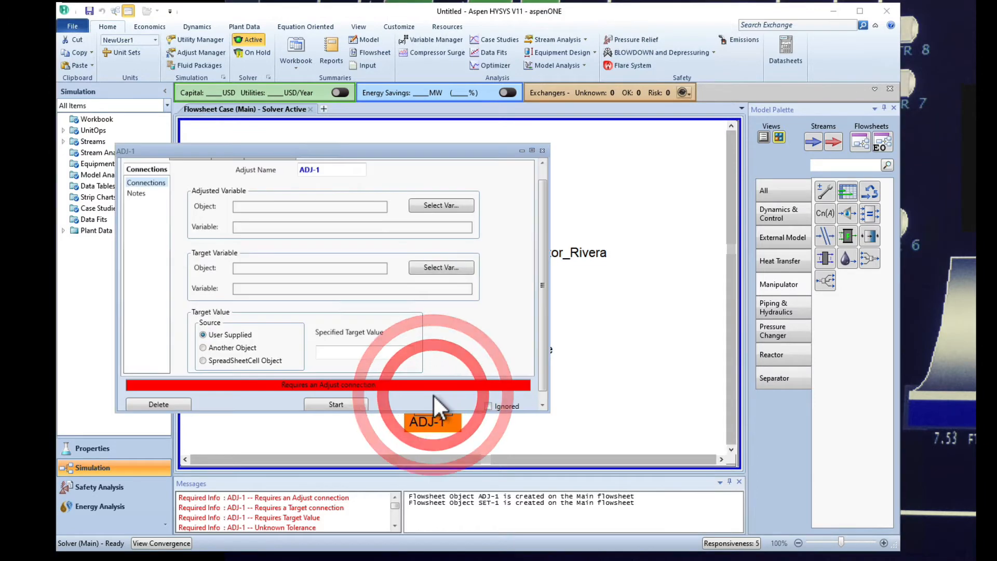
click(890, 25)
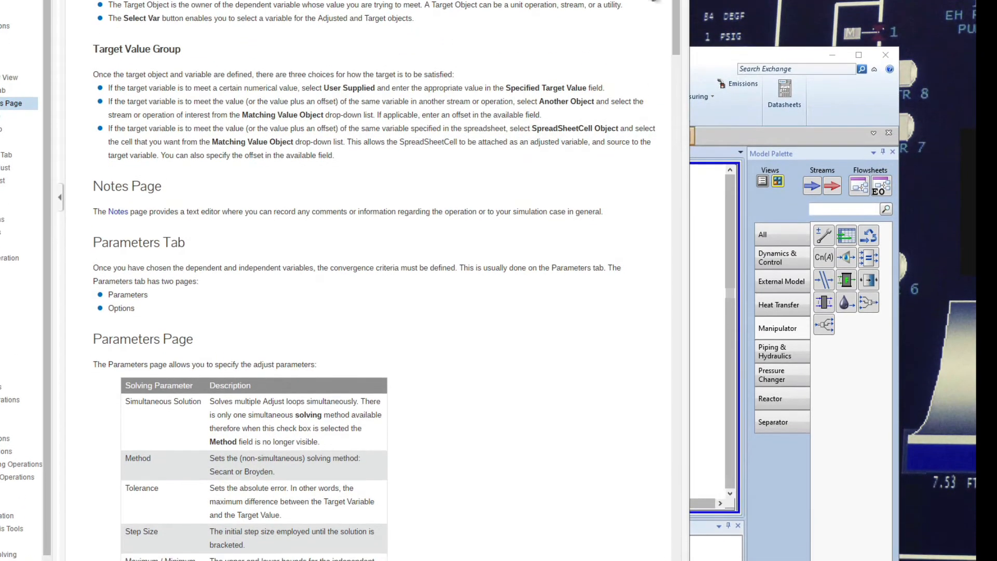
drag(679, 12, 678, 0)
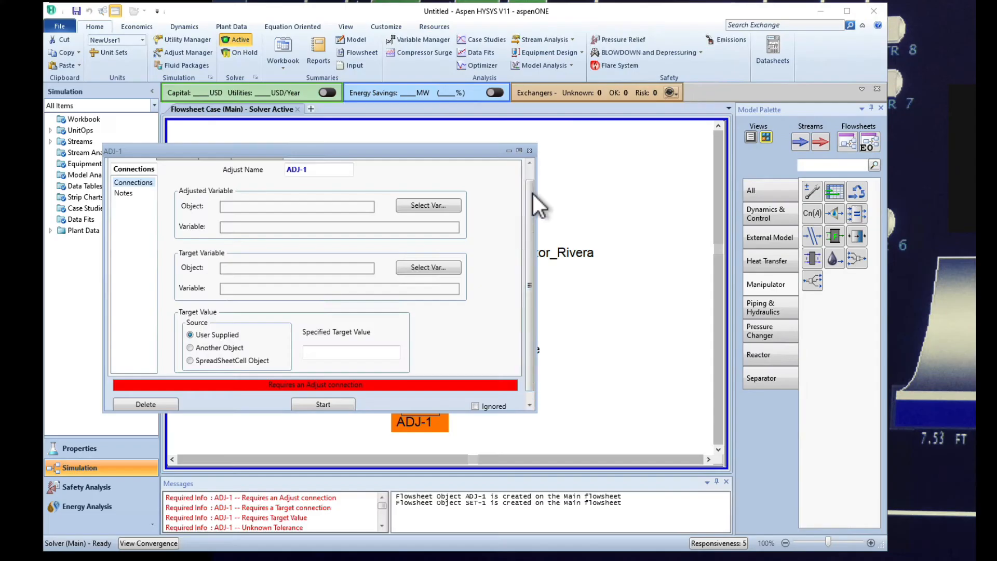
Assign the Mass Flow of C2H8 Feed as the adjusted variable of ADJ-1, filtering the variables by "flow".
drag(533, 194, 532, 179)
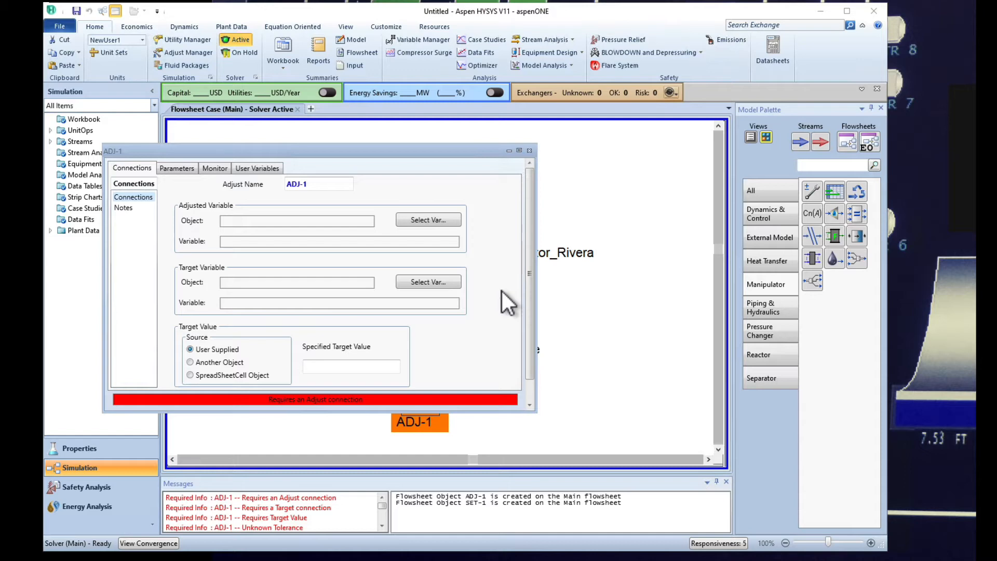
click(424, 220)
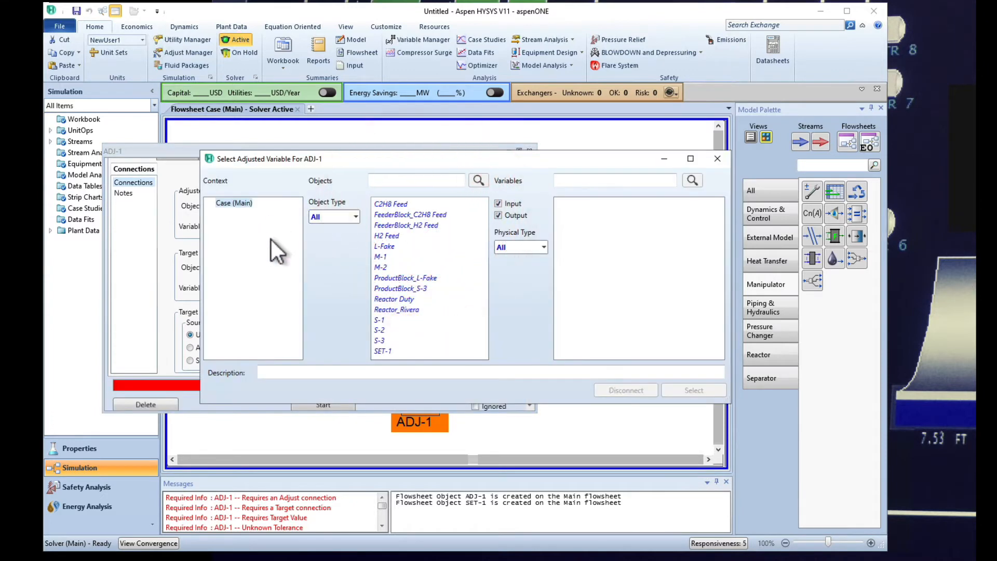
click(398, 204)
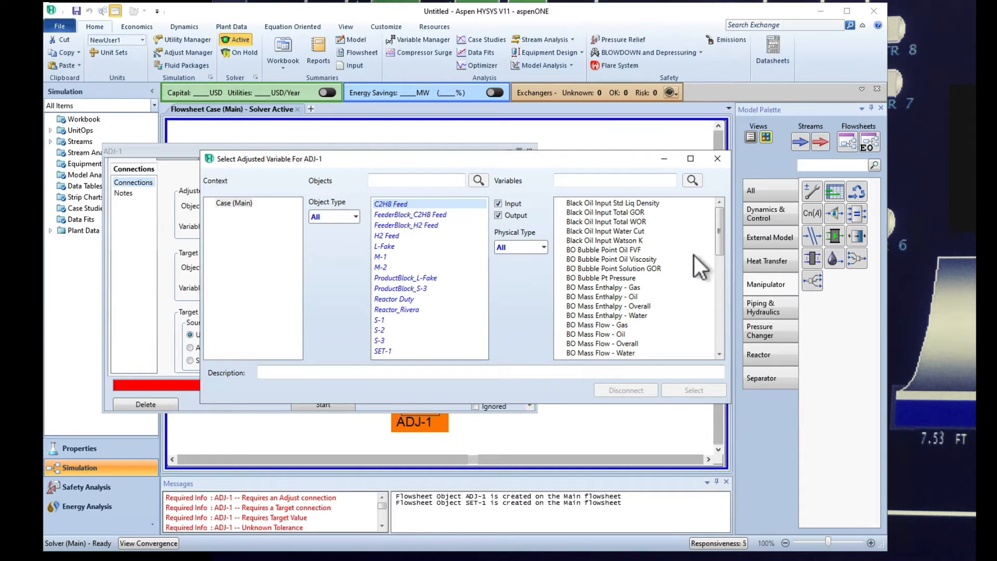
scroll(718, 248, down, 1)
click(593, 180)
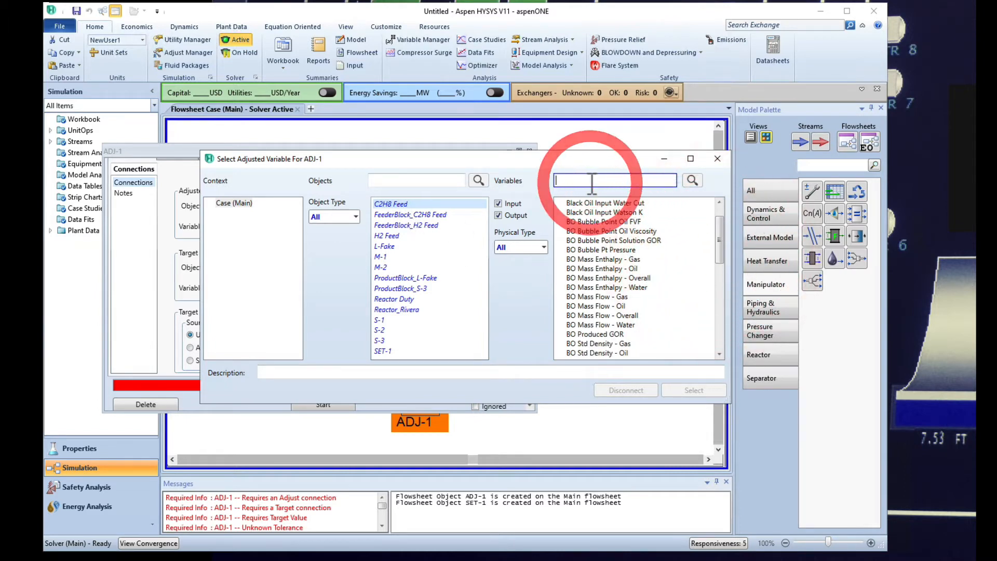
text(flow)
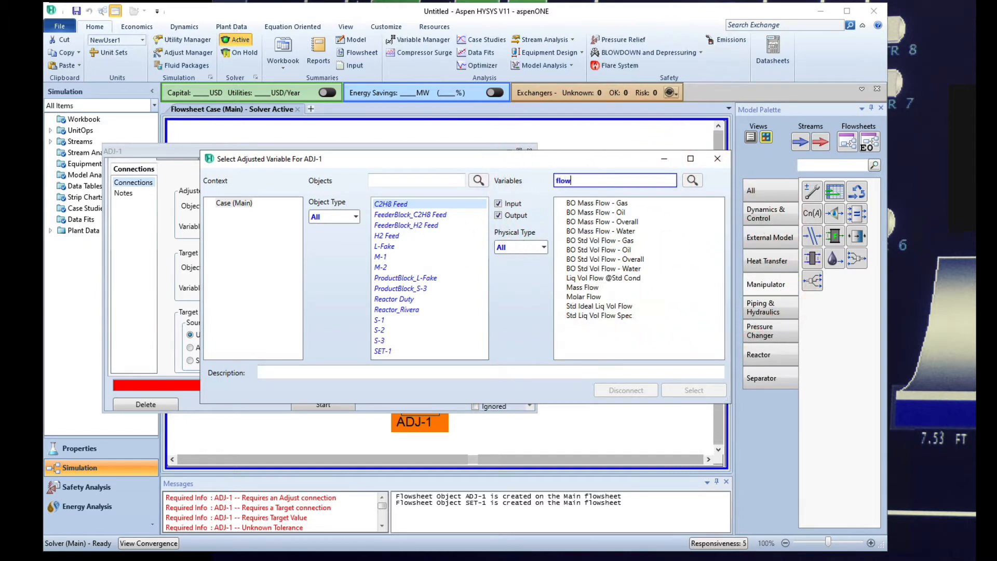
click(582, 288)
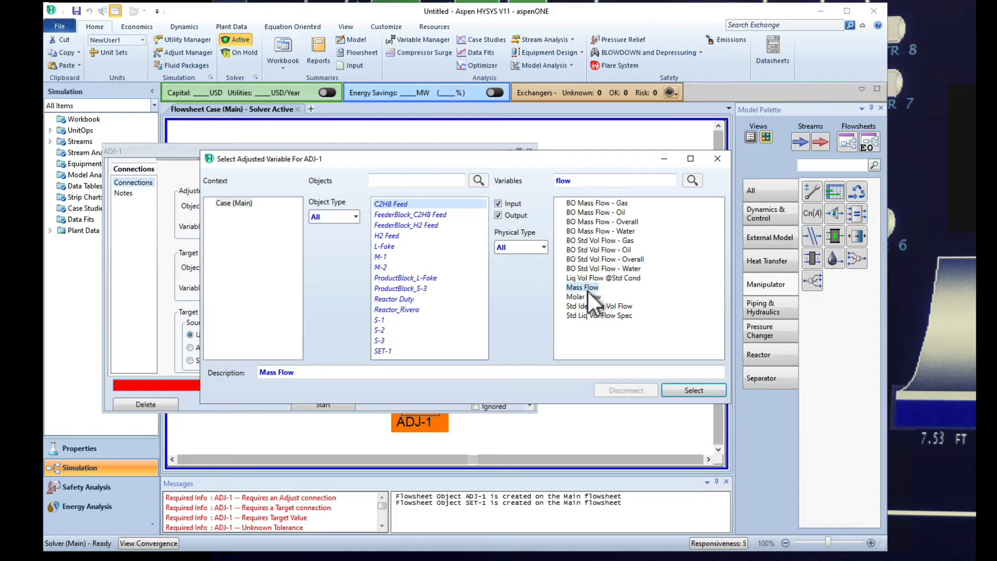
click(695, 391)
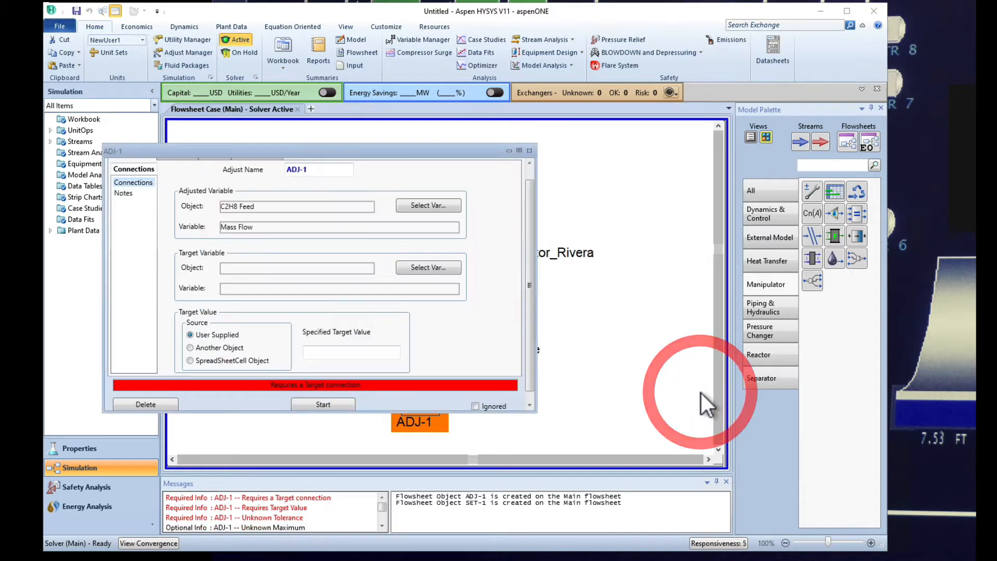
click(275, 269)
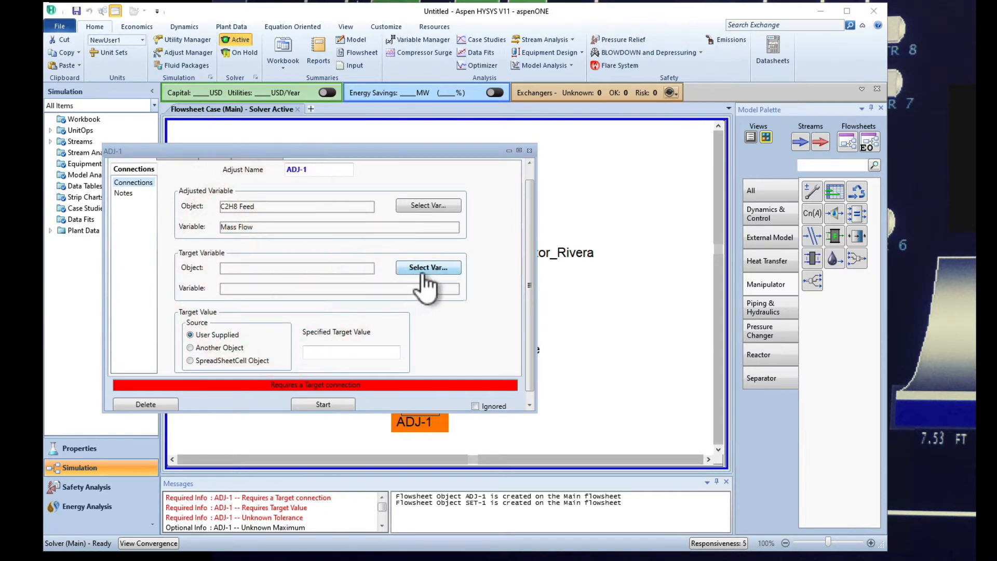
Assign the Master Comp Mass Flow (Benzene) of S-3 as the target variable of ADJ-1, filtering the variables by "flow".
click(423, 269)
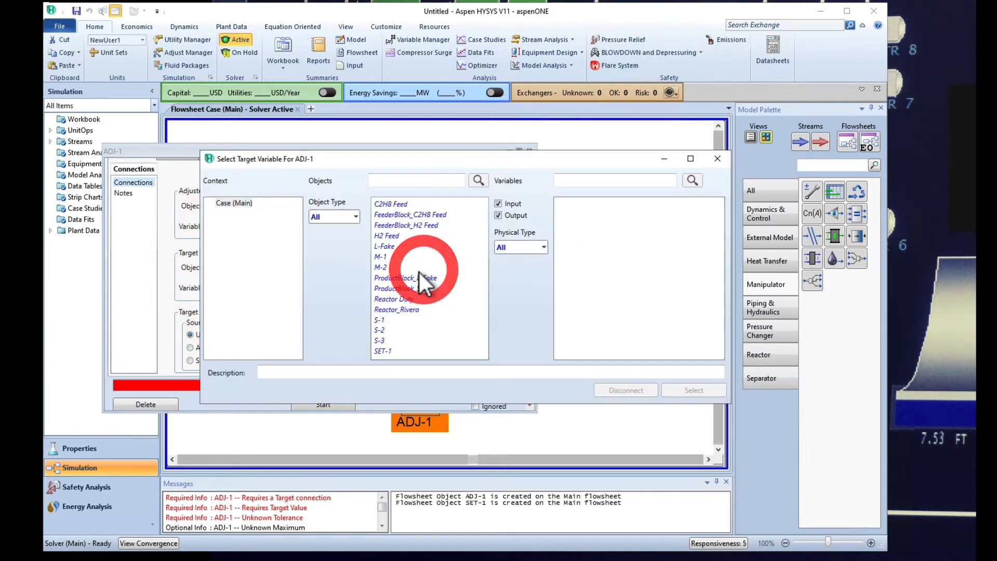
click(385, 341)
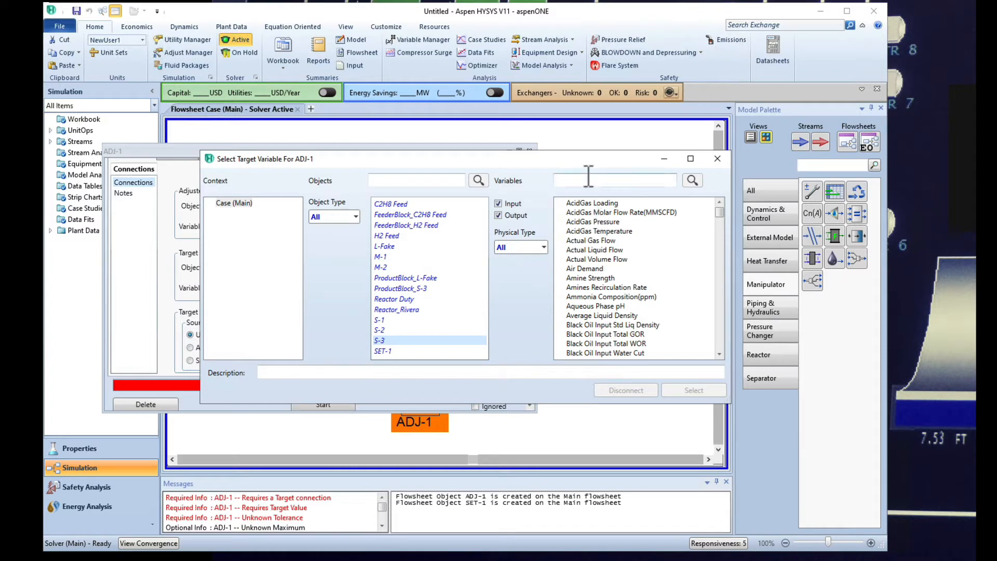
click(574, 181)
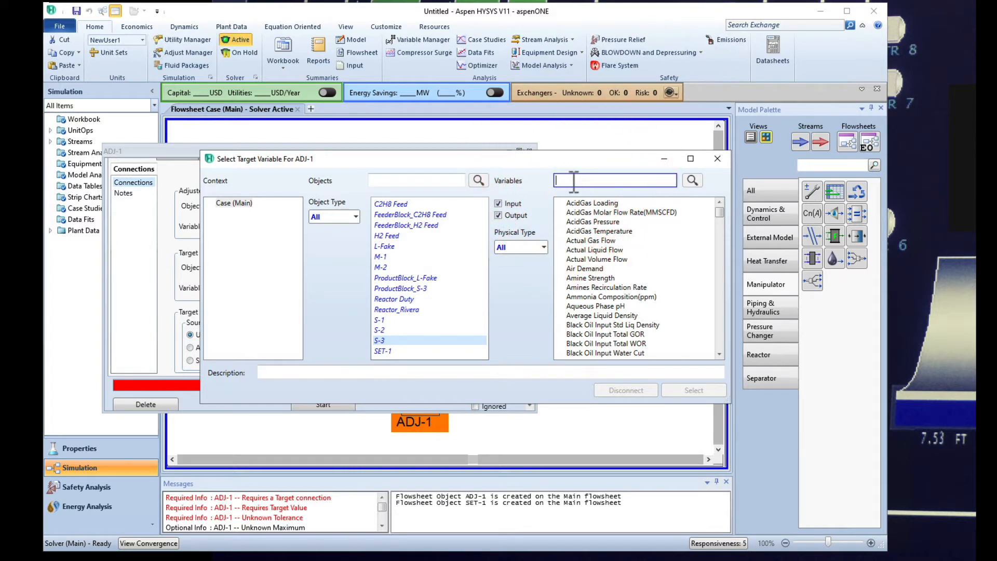
text(flow)
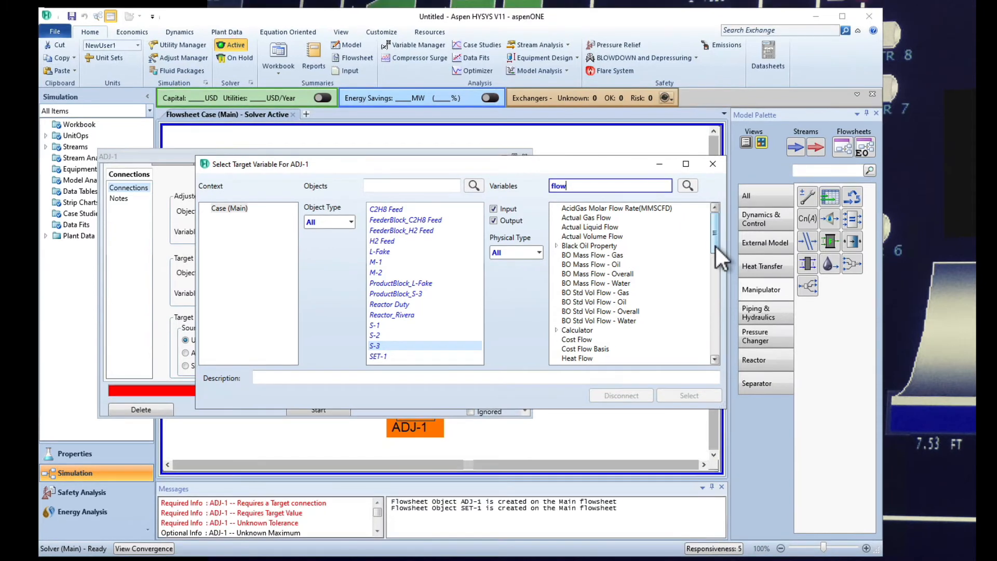
drag(719, 245, 713, 280)
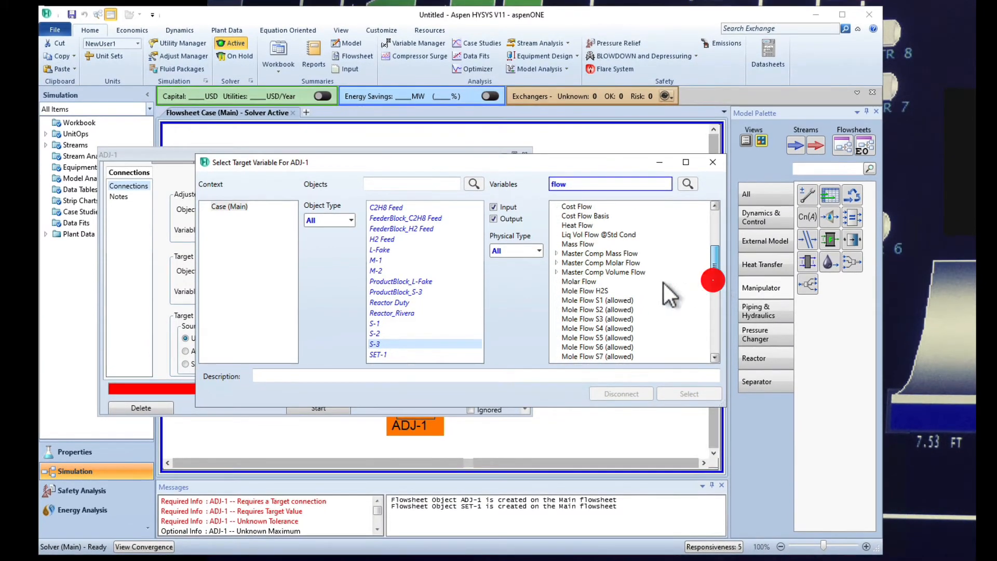
click(557, 253)
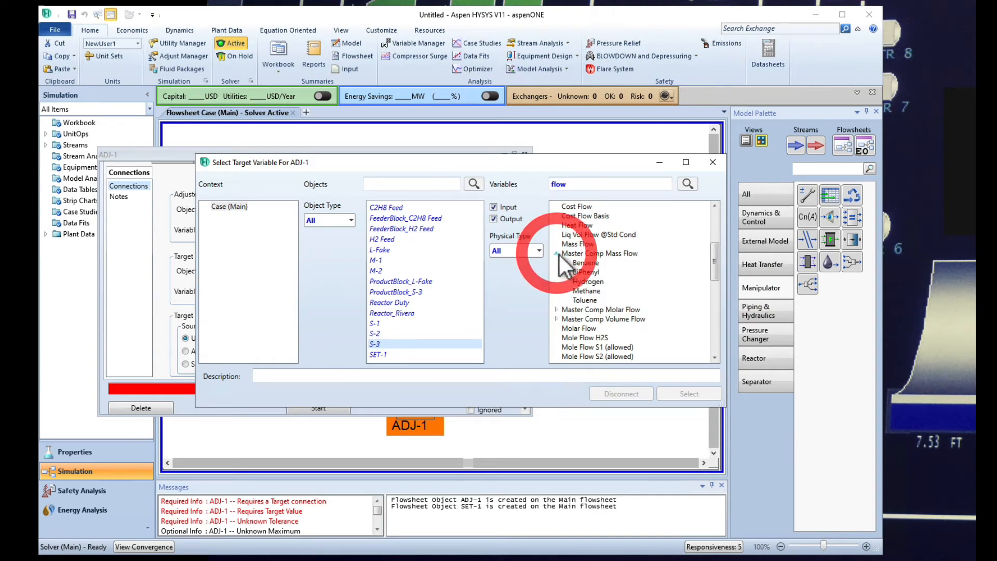
click(587, 262)
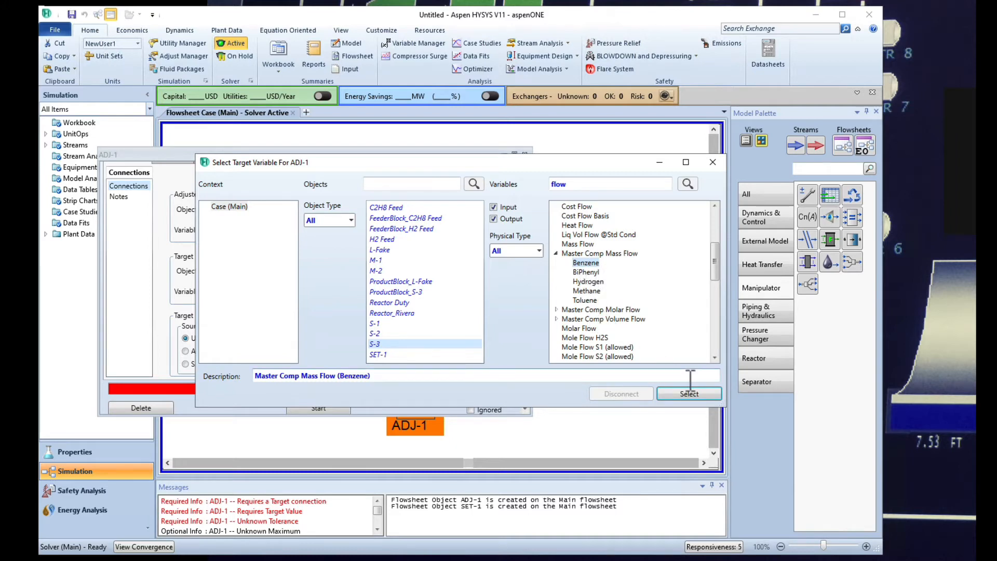
click(690, 395)
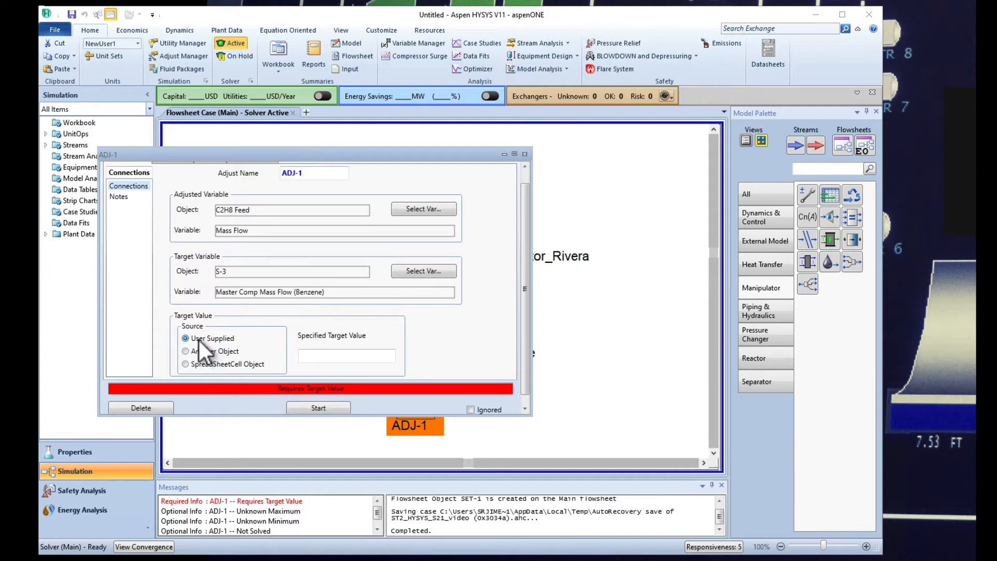
Enlarge the ADJ-1 property view and set its user-supplied target value to 20642 lb/hr.
click(326, 356)
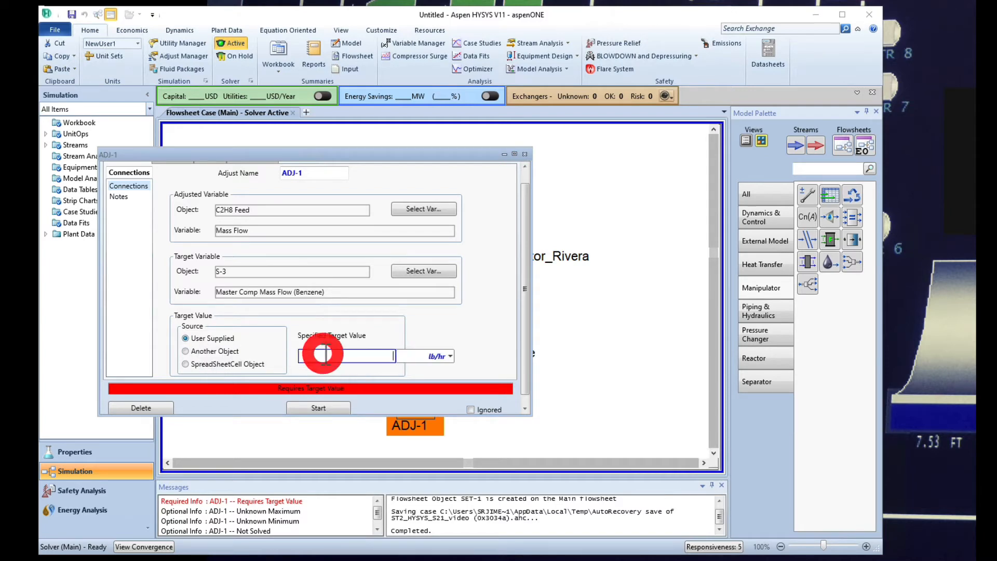
click(451, 356)
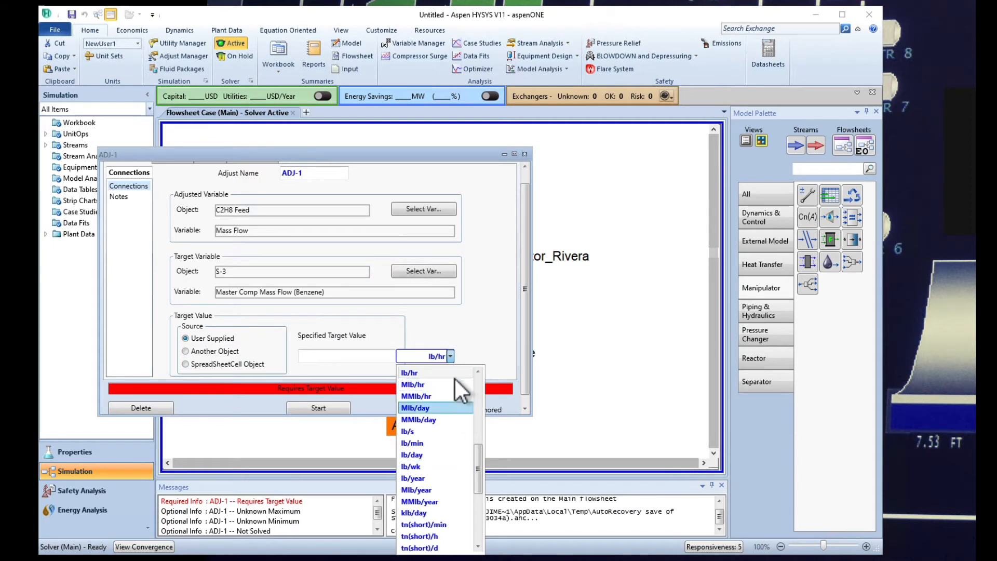
click(470, 347)
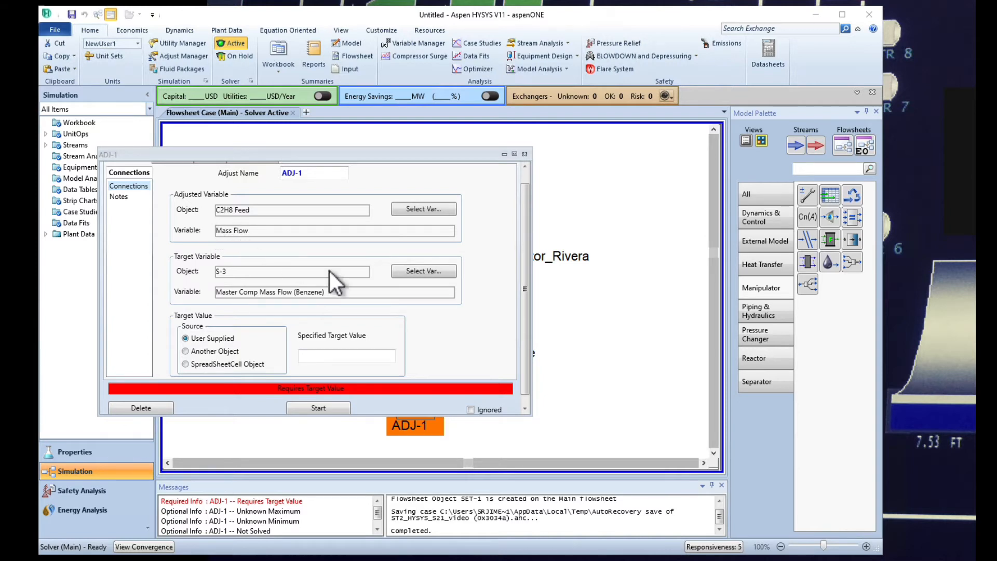
drag(508, 415, 499, 452)
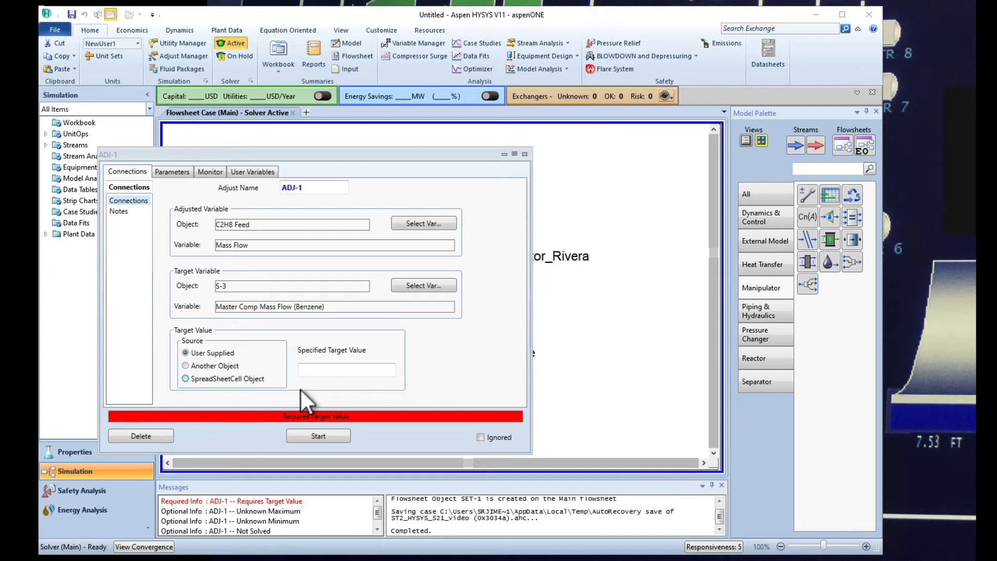
click(322, 371)
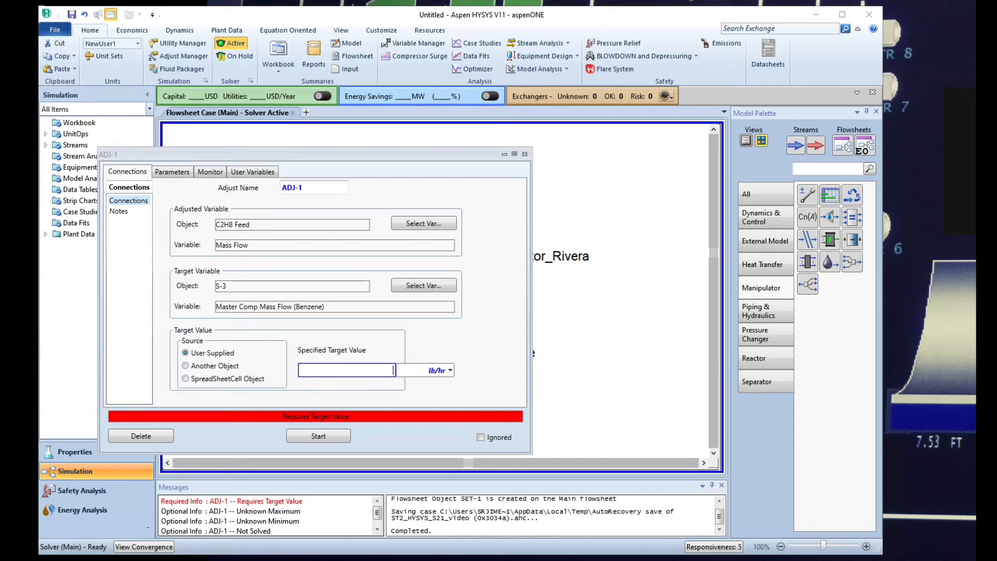
click(335, 370)
text(20642)
key(Return)
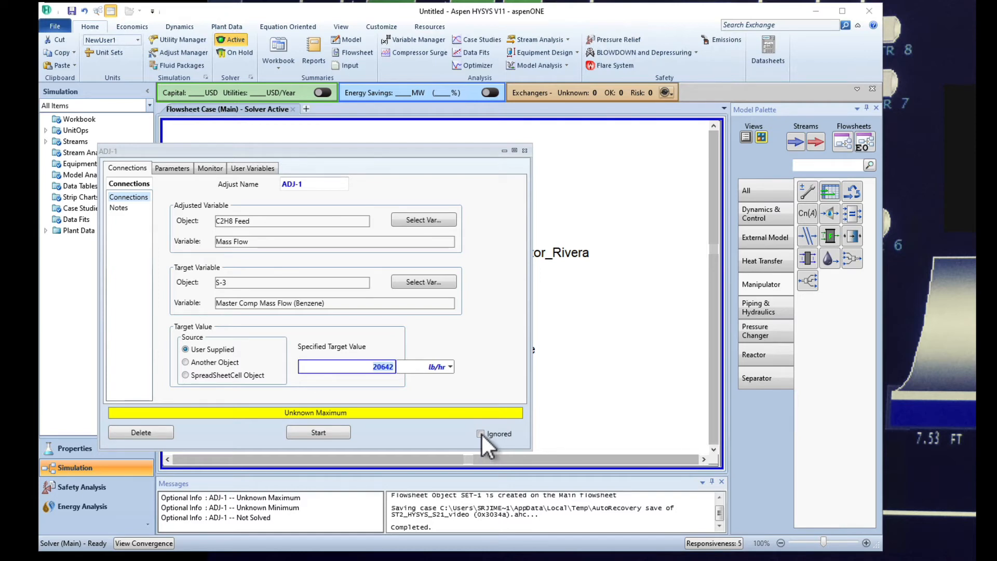
Mark ADJ-1 as ignored and review its solver parameters before closing its property view.
click(481, 432)
click(481, 433)
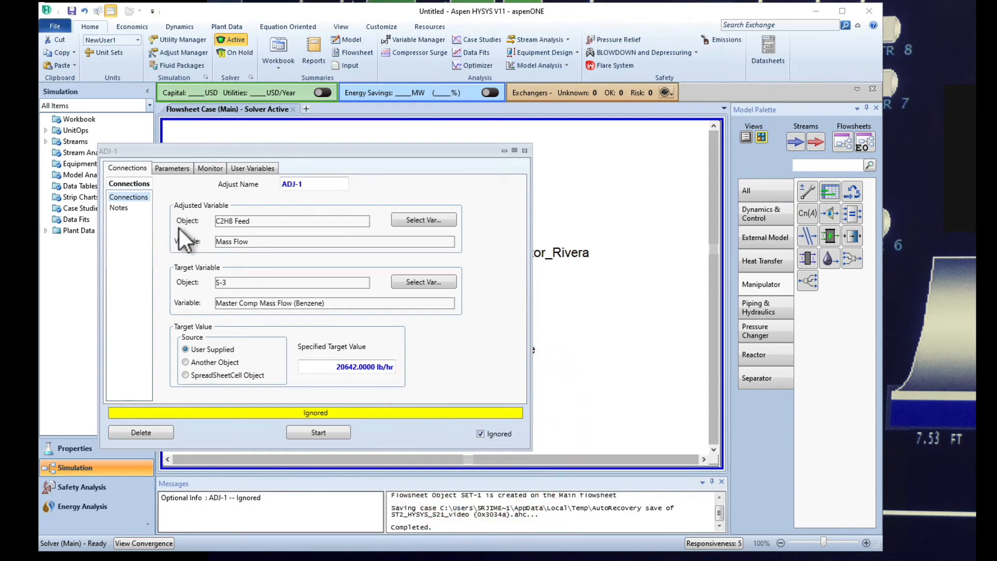
click(173, 168)
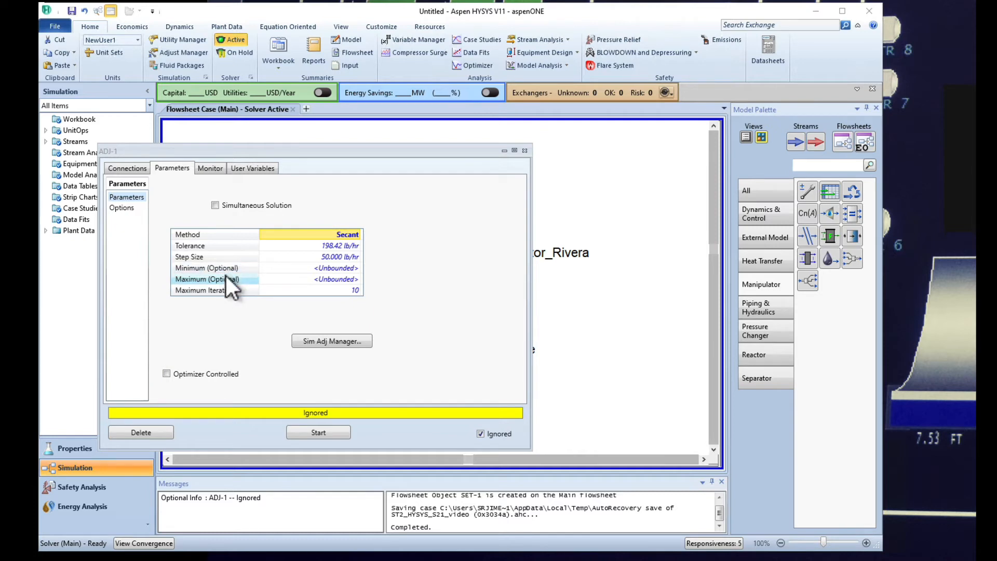
click(524, 151)
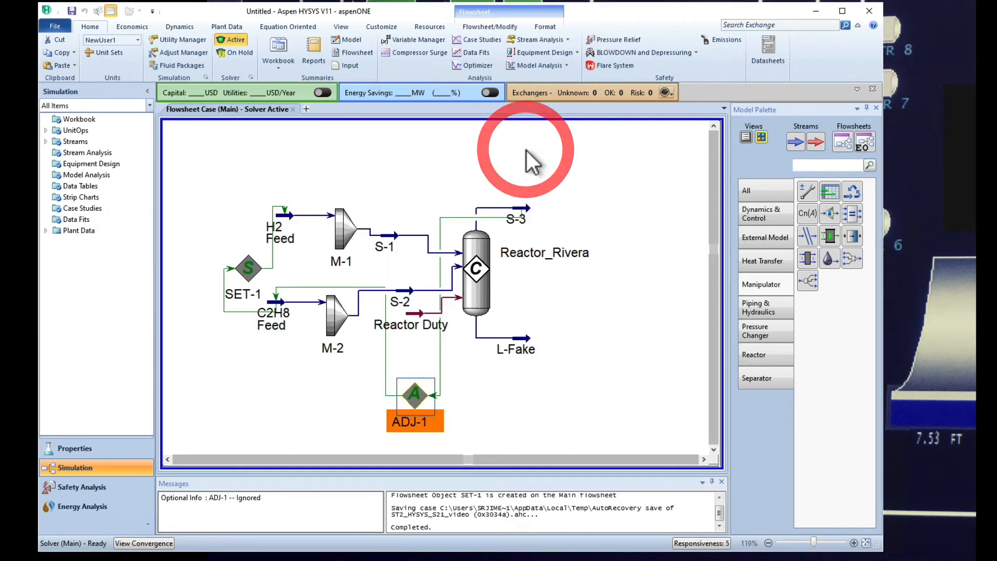
Move the ADJ-1 block up on the flowsheet, closer to the Reactor Duty stream.
click(635, 325)
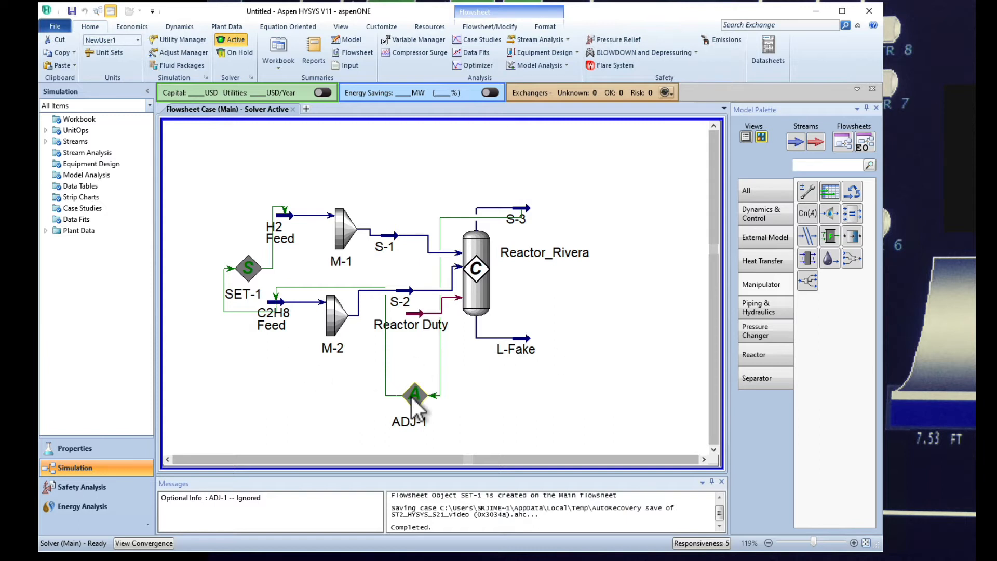
click(804, 543)
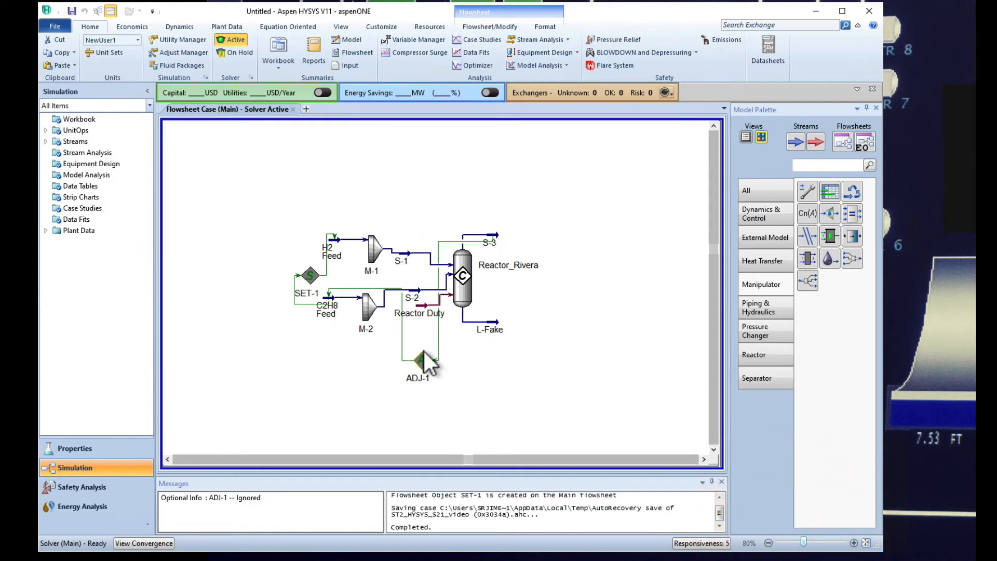
drag(424, 351, 422, 337)
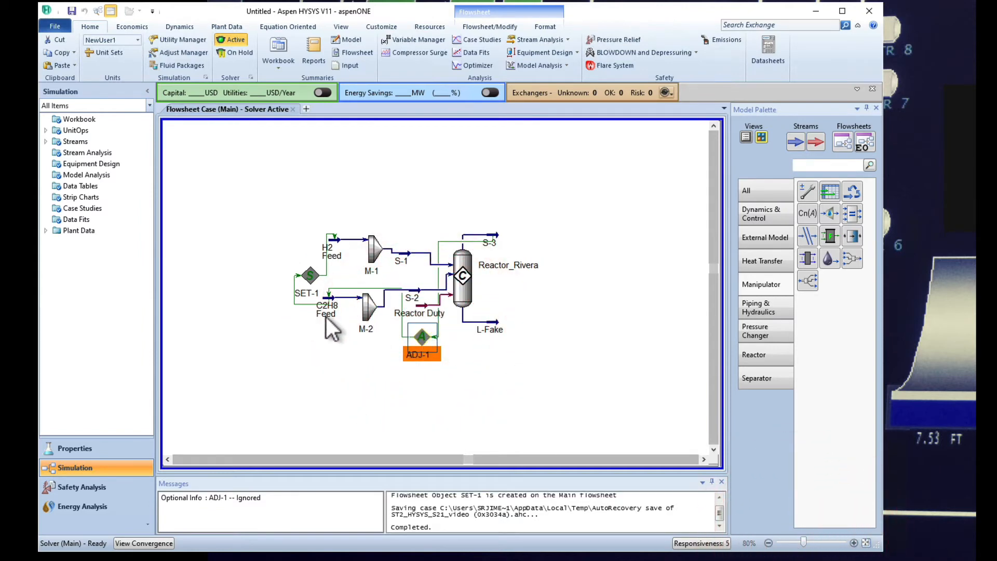
Show the property table of the C2H8 Feed stream and place it below the flowsheet diagram.
click(332, 299)
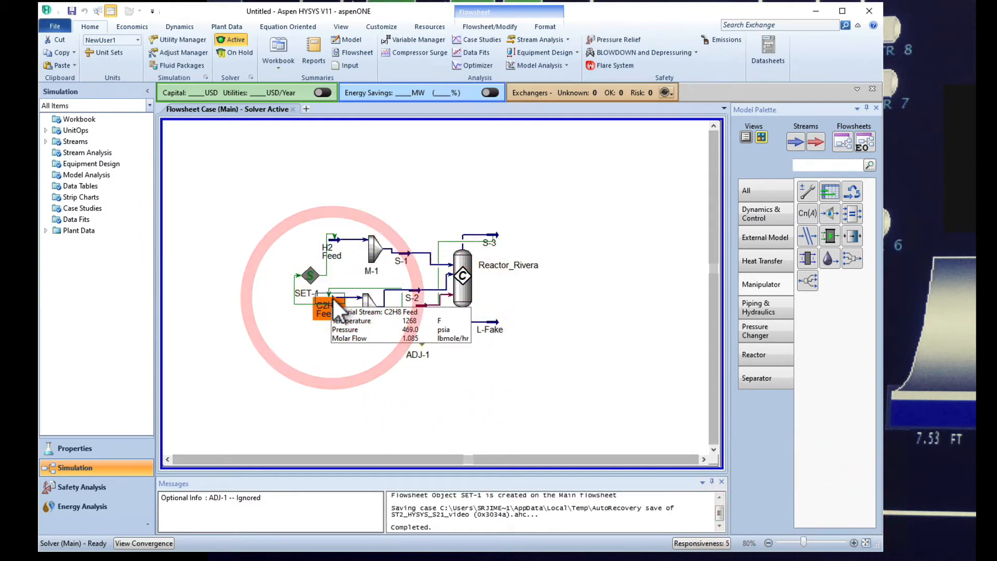
right_click(332, 298)
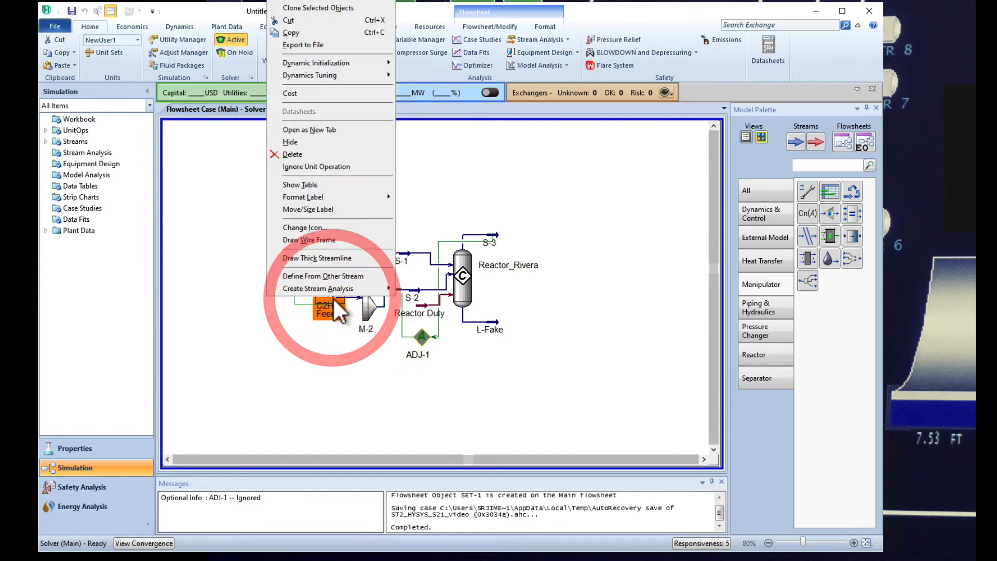
click(329, 184)
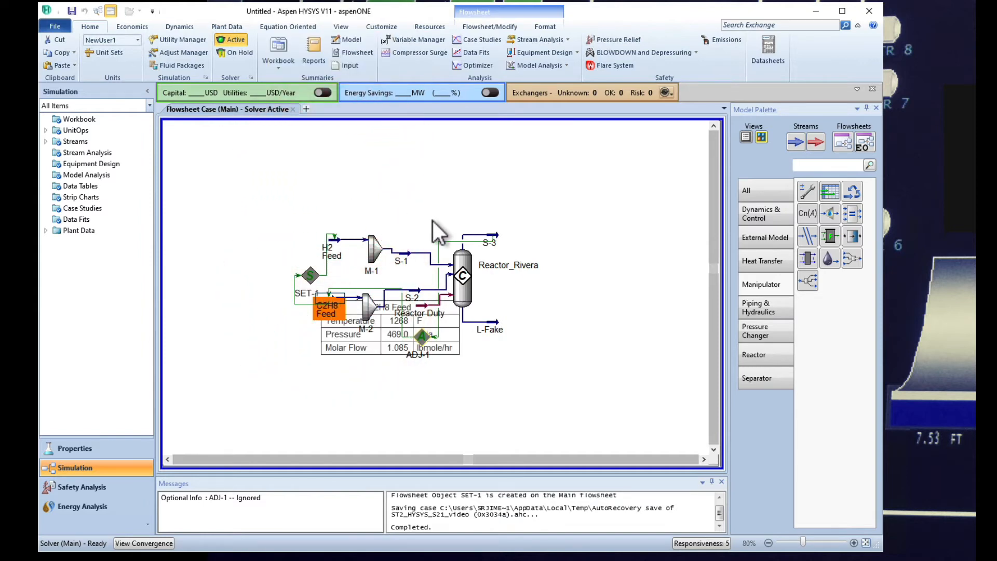
drag(383, 344, 291, 410)
Remove the Temperature, Pressure and Molar Flow variables from the C2H8 Feed table.
double_click(299, 406)
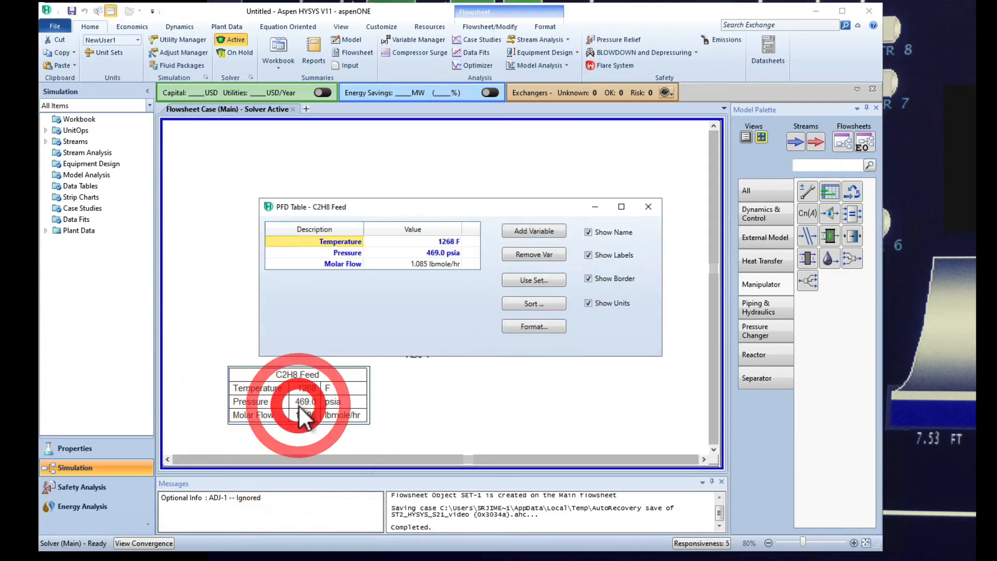
click(340, 241)
click(539, 255)
click(540, 254)
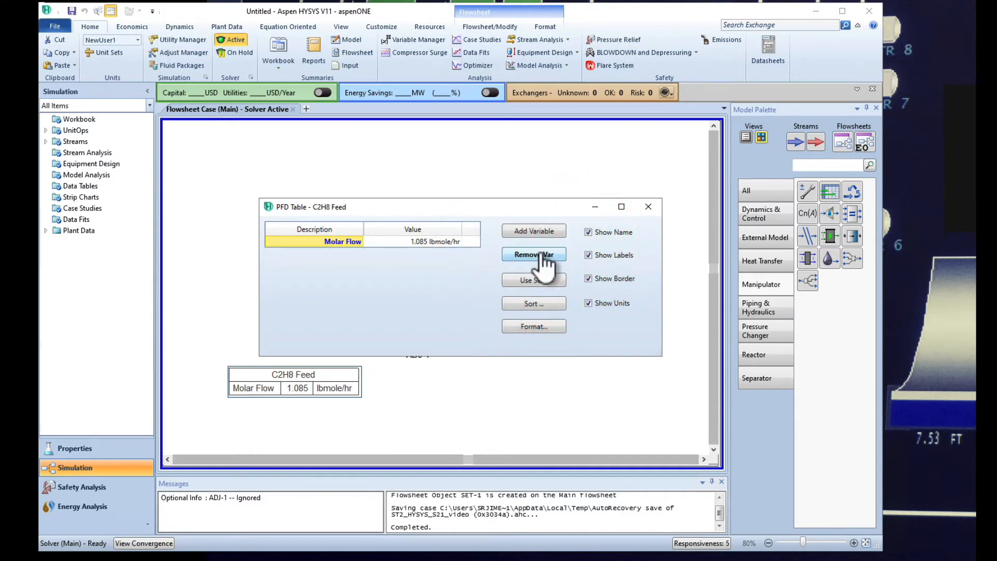
click(540, 254)
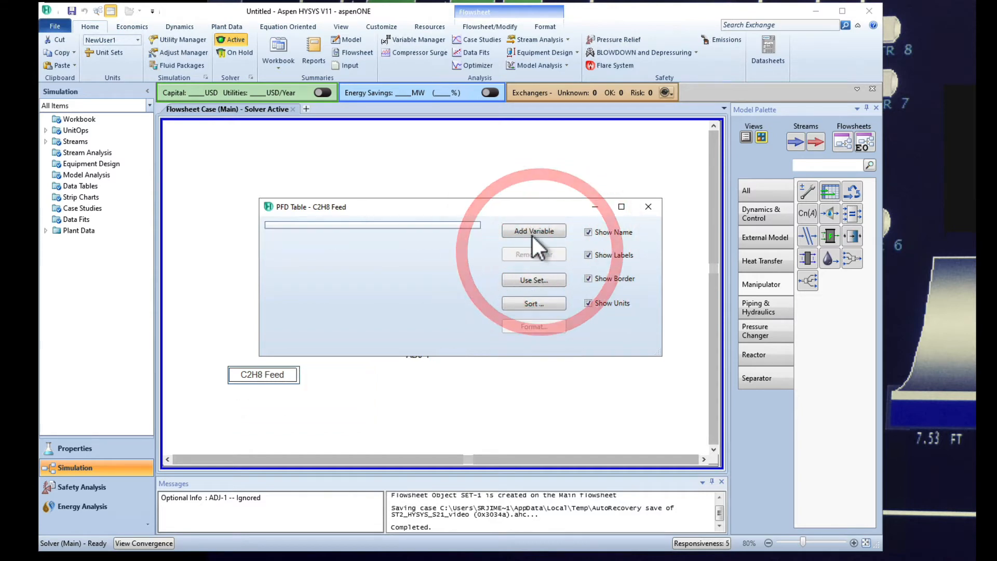
Add Master Comp Mass Flow (Toluene) to the C2H8 Feed table, filtering the variables by "flow", and reposition the table beneath the diagram.
click(540, 232)
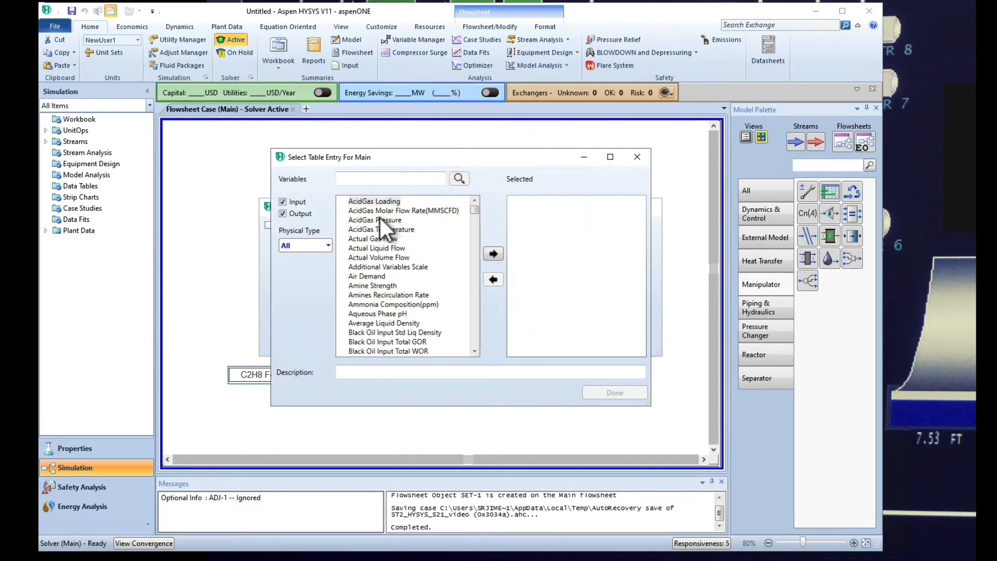
click(383, 177)
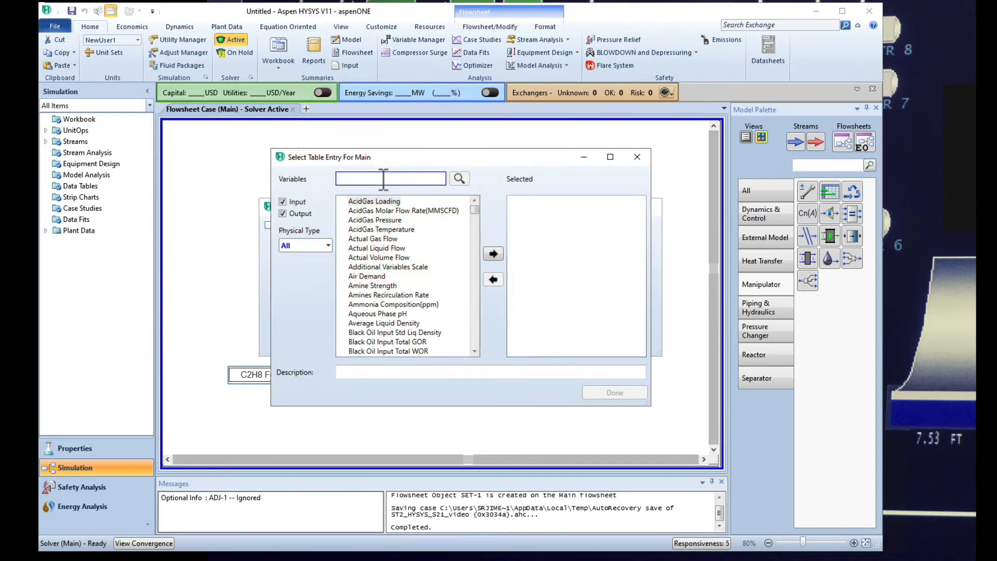
text(flow)
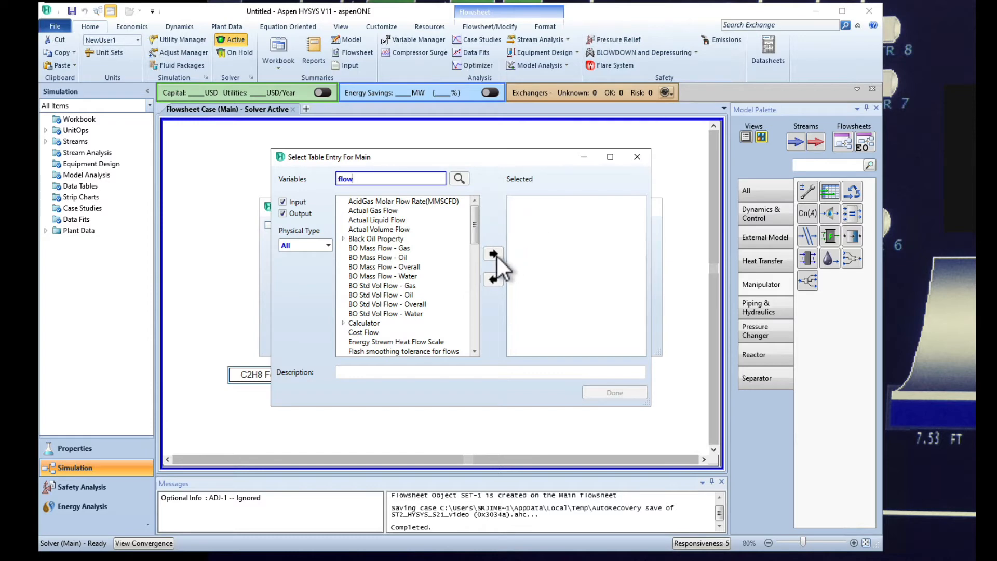
drag(473, 216, 472, 248)
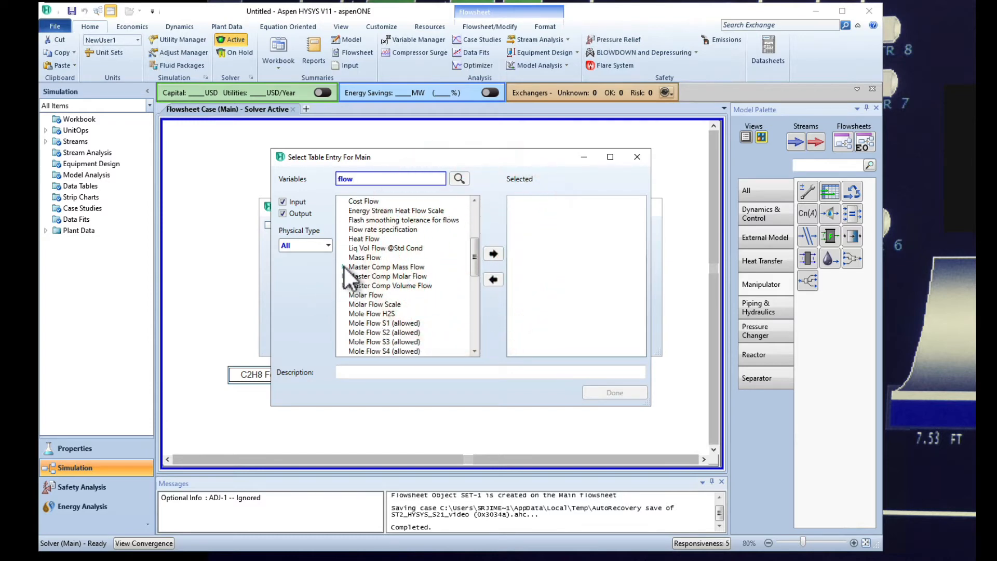
click(343, 267)
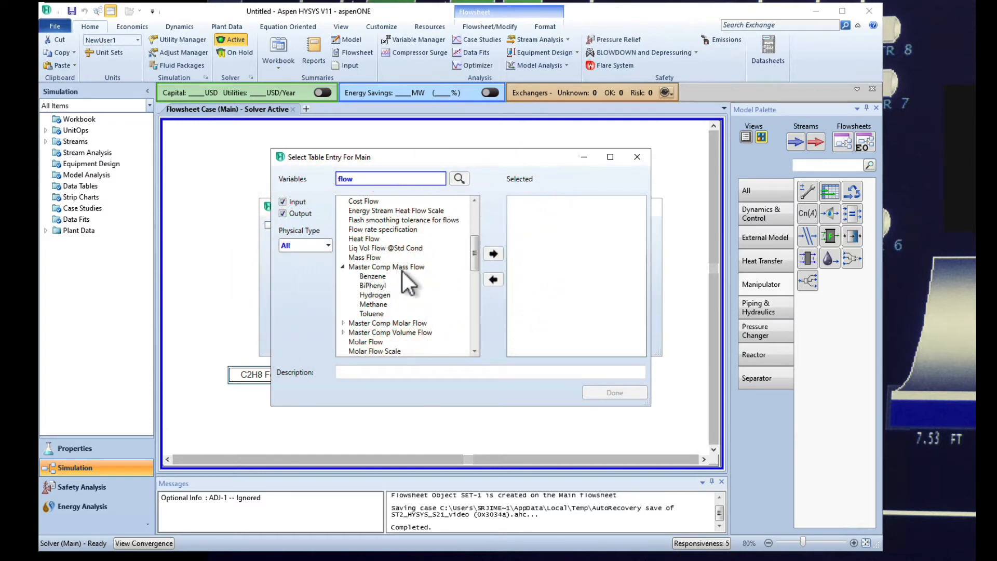
click(376, 314)
click(494, 253)
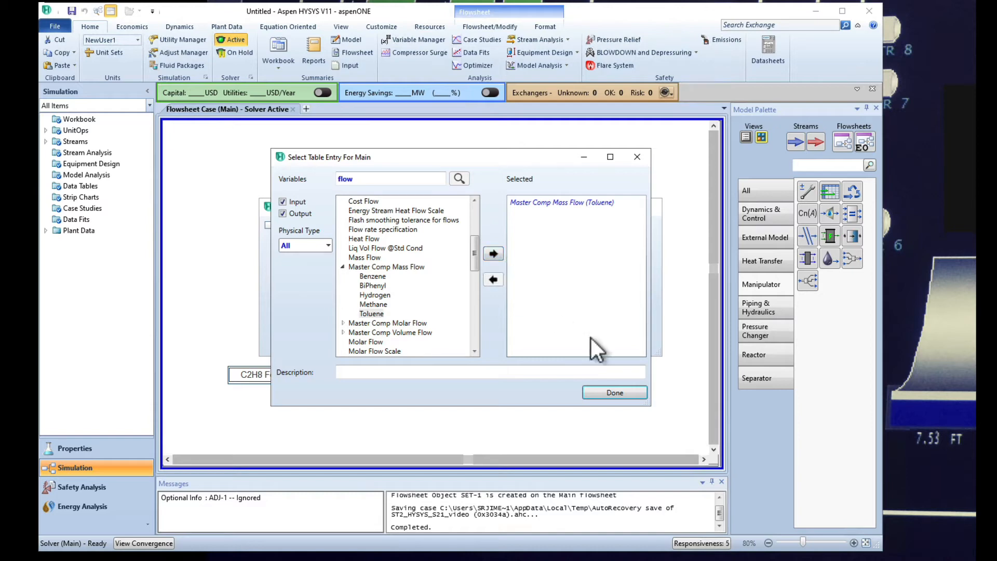
click(612, 393)
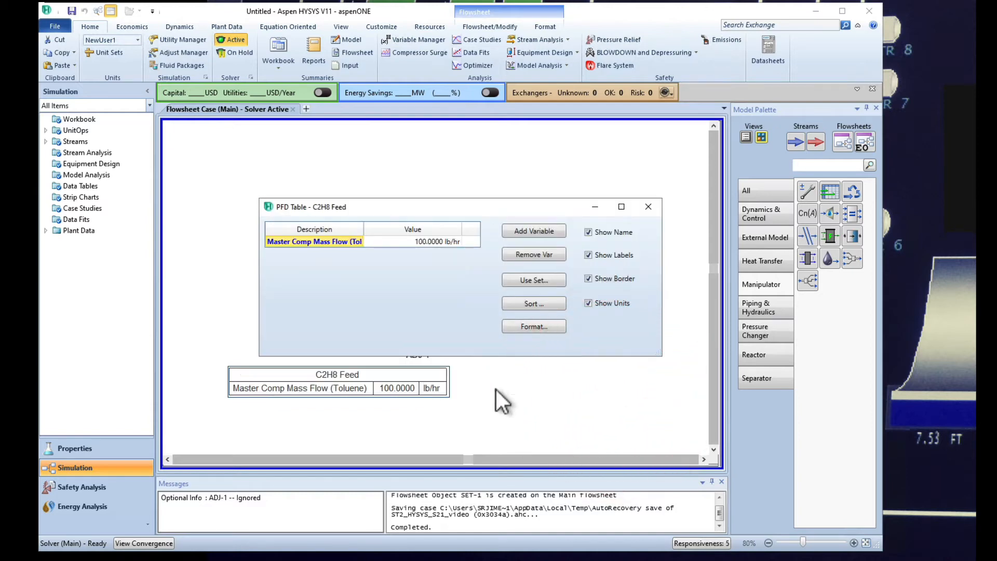
click(648, 207)
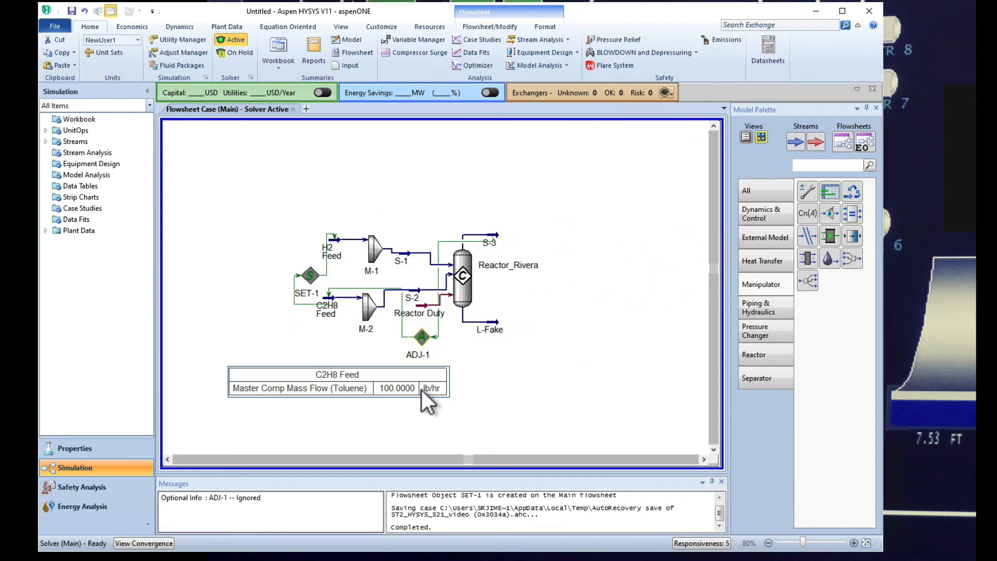
drag(422, 390, 385, 405)
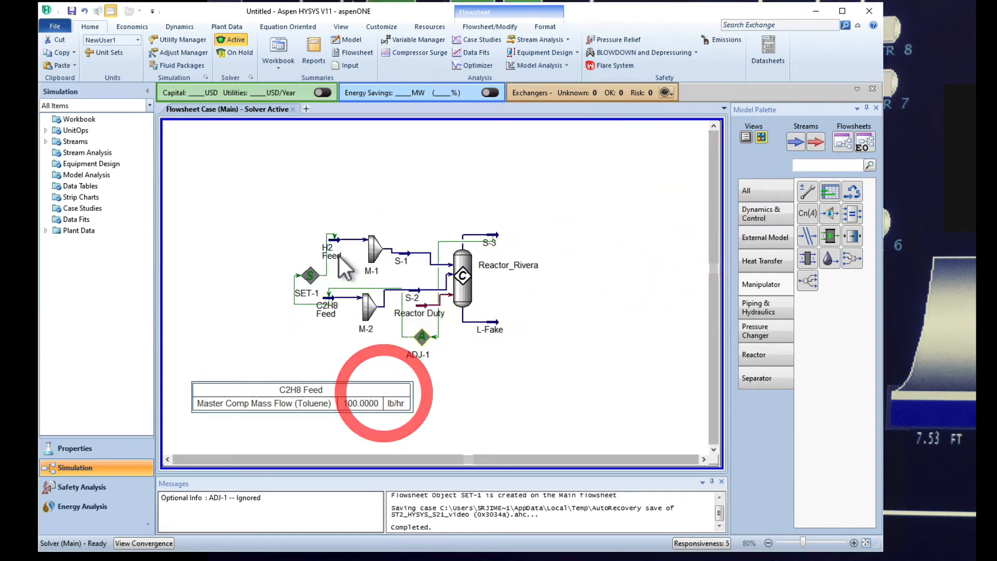
Show the property table of the S-3 stream and place it beside the C2H8 Feed table below the diagram.
right_click(339, 244)
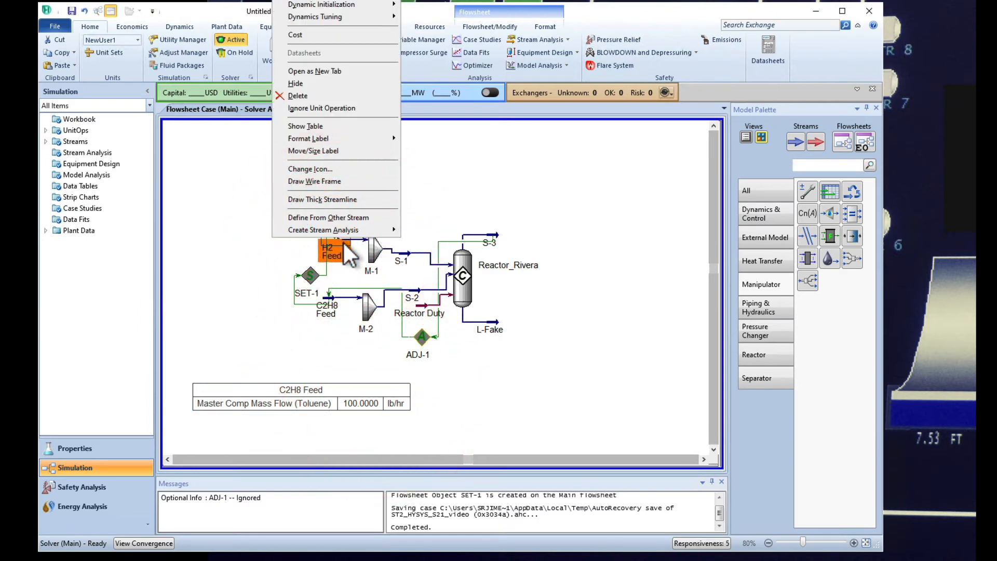
click(371, 404)
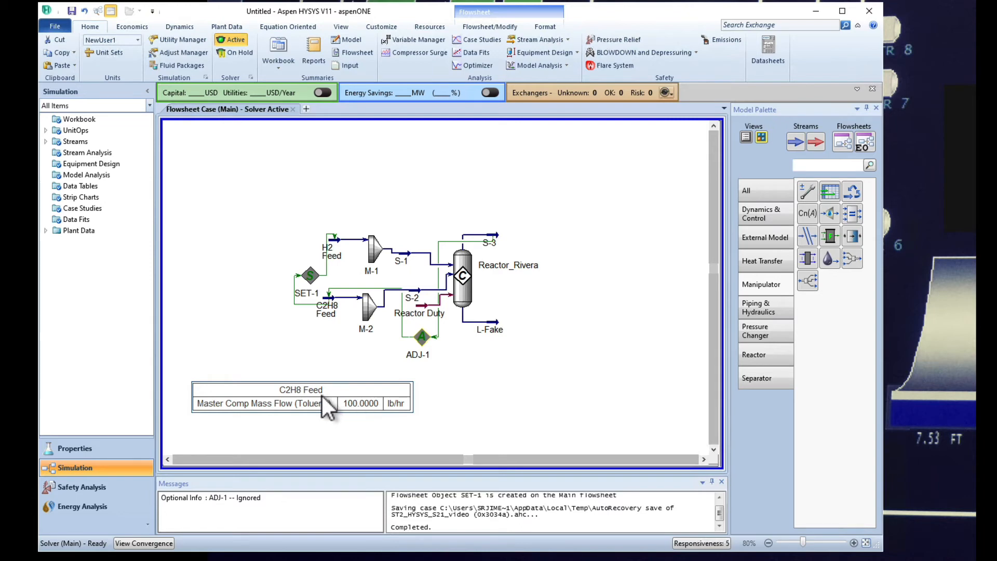
right_click(496, 236)
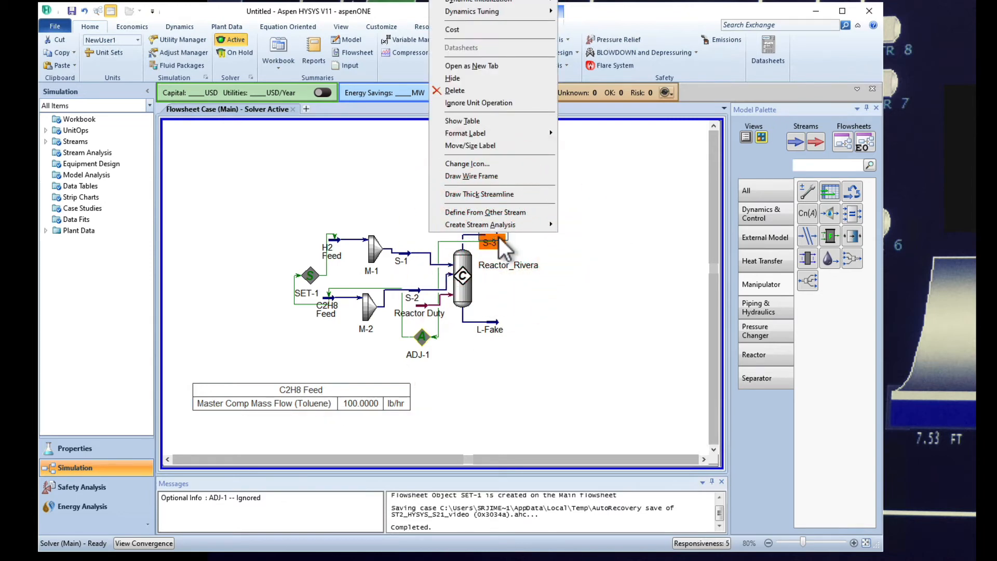
click(463, 121)
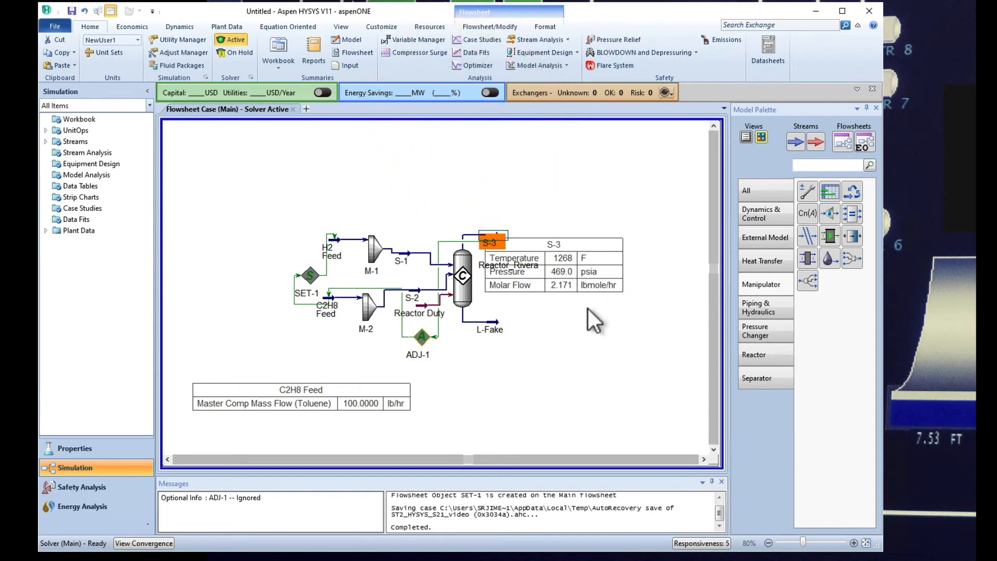
drag(588, 263, 538, 401)
Remove the Temperature, Pressure and Molar Flow variables from the S-3 table.
double_click(534, 397)
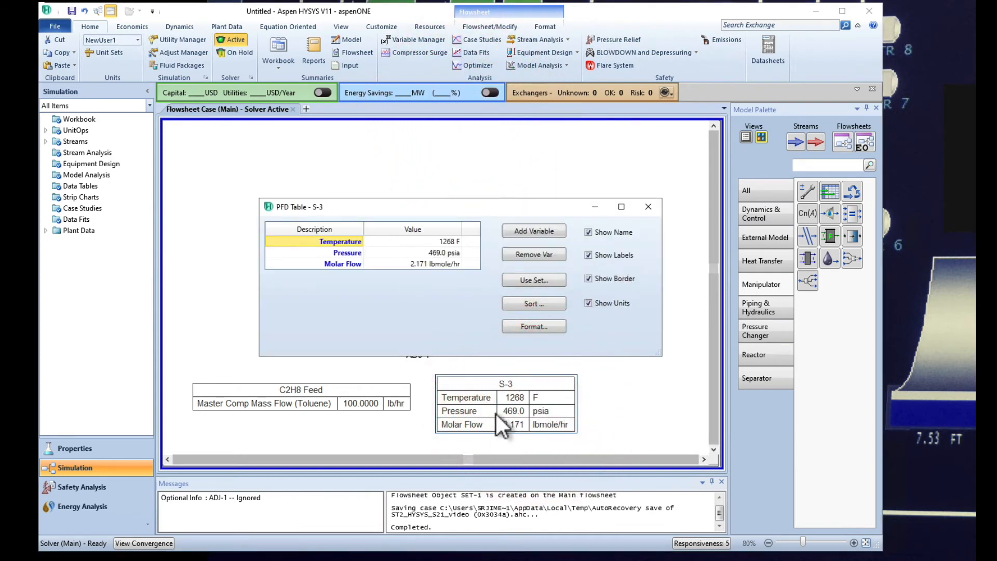
click(529, 252)
click(533, 255)
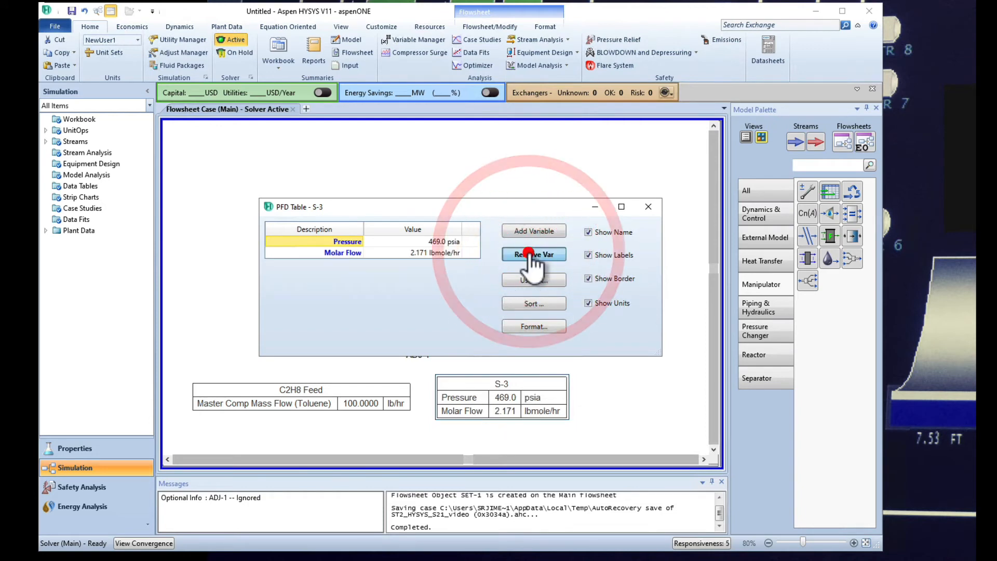
click(535, 254)
Add Master Comp Mass Flow (Benzene) to the S-3 table, filtering the variables by "mass flo", and align the table with the C2H8 Feed table.
click(535, 231)
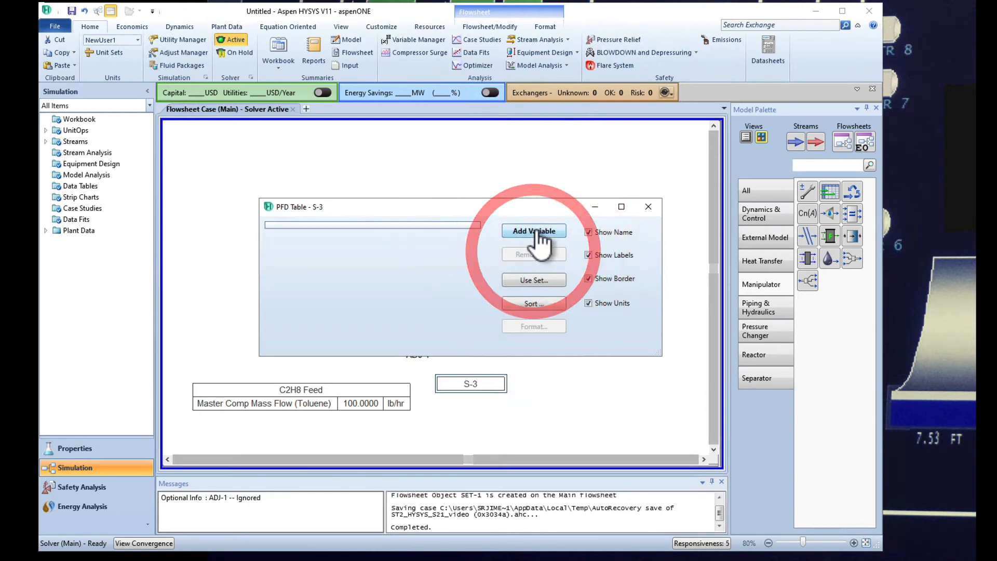
click(390, 178)
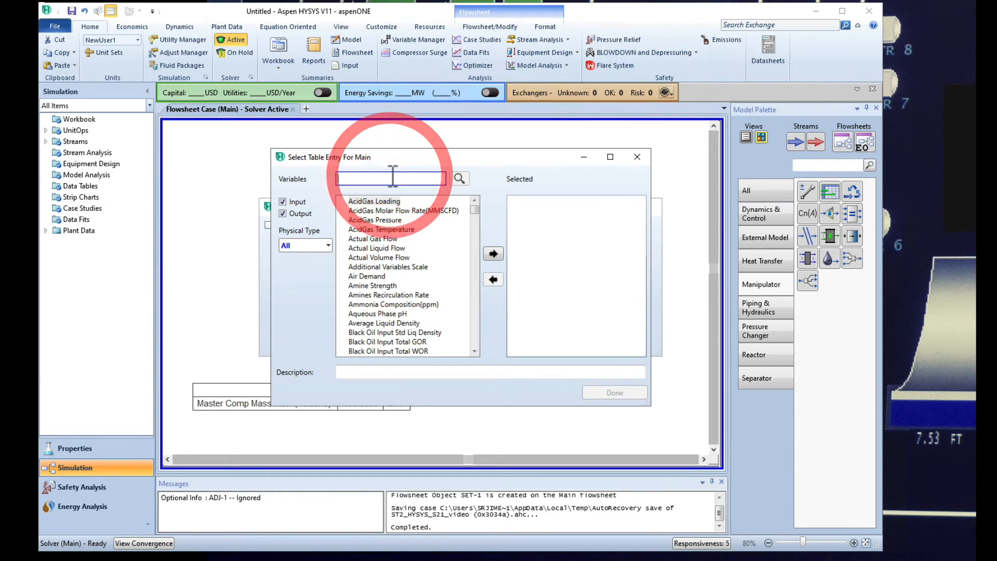
text(mass flo)
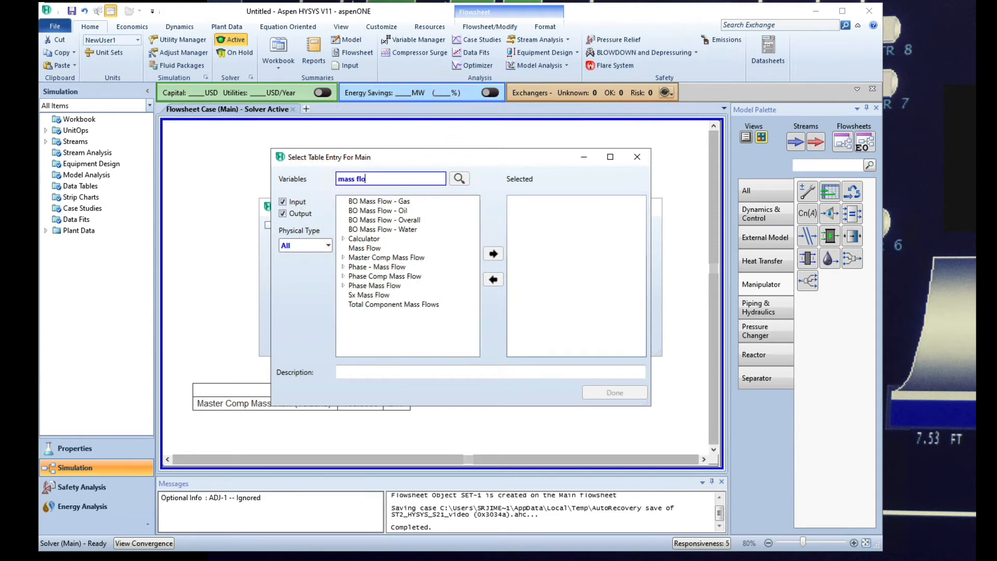
click(342, 257)
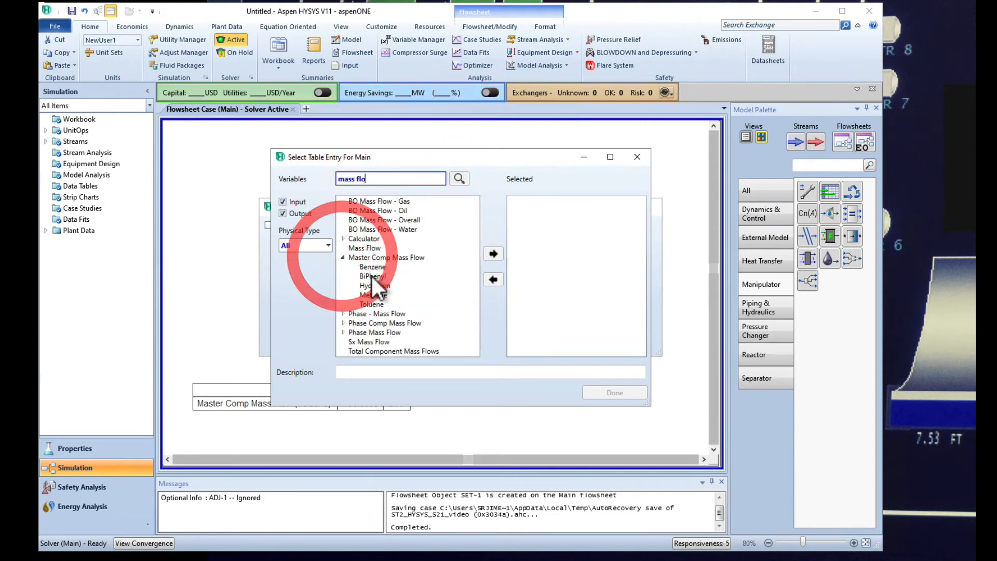
click(494, 253)
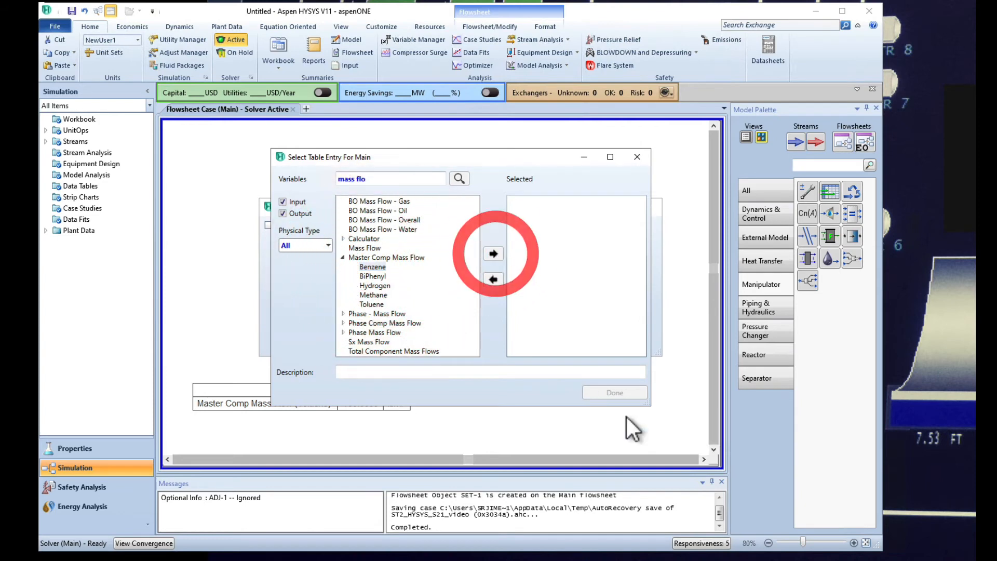
click(610, 391)
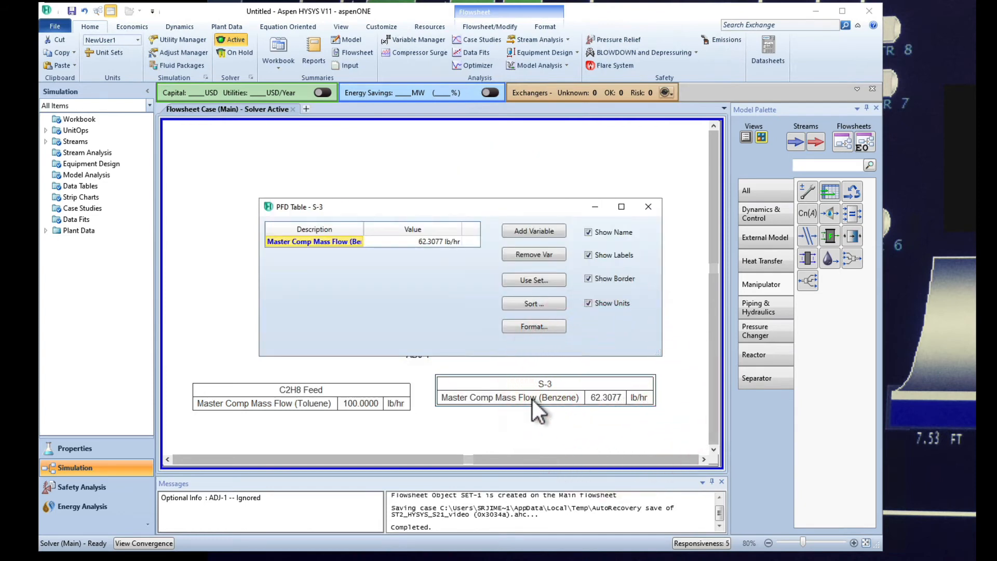
click(648, 207)
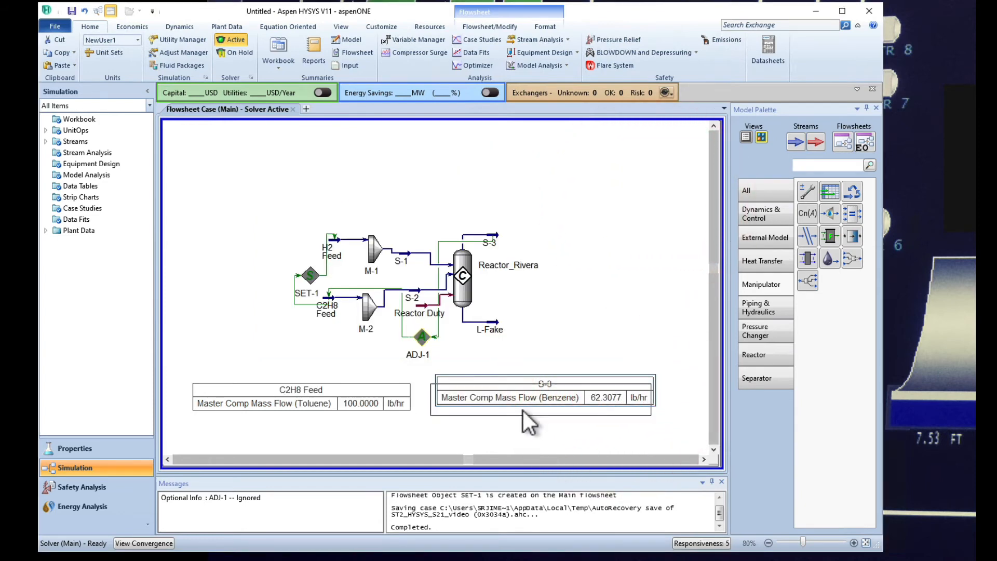
drag(518, 407, 517, 409)
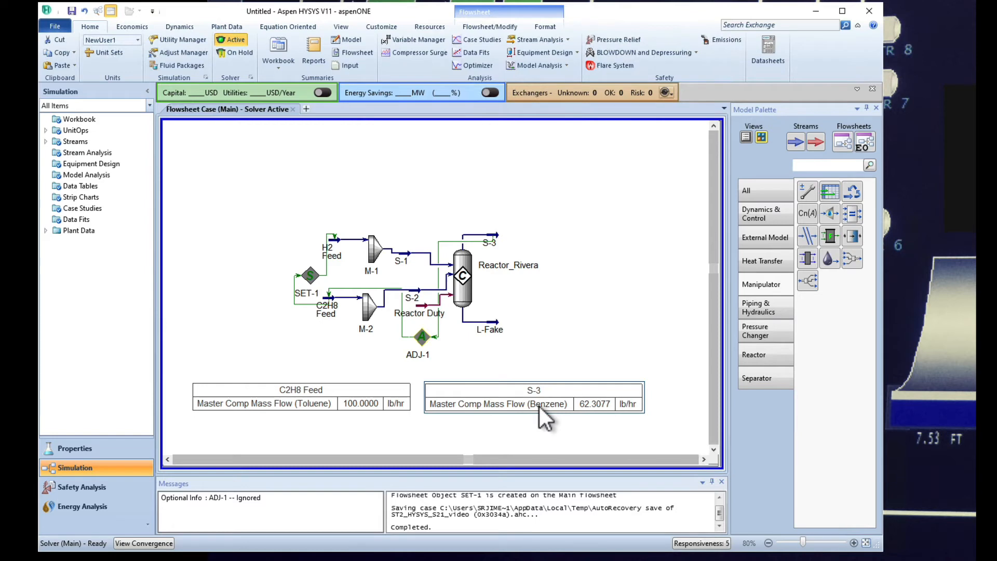
Open the C2H8 Feed stream, move its window clear of the flow tables, and set its mass flow to 500 lb/hr.
click(329, 298)
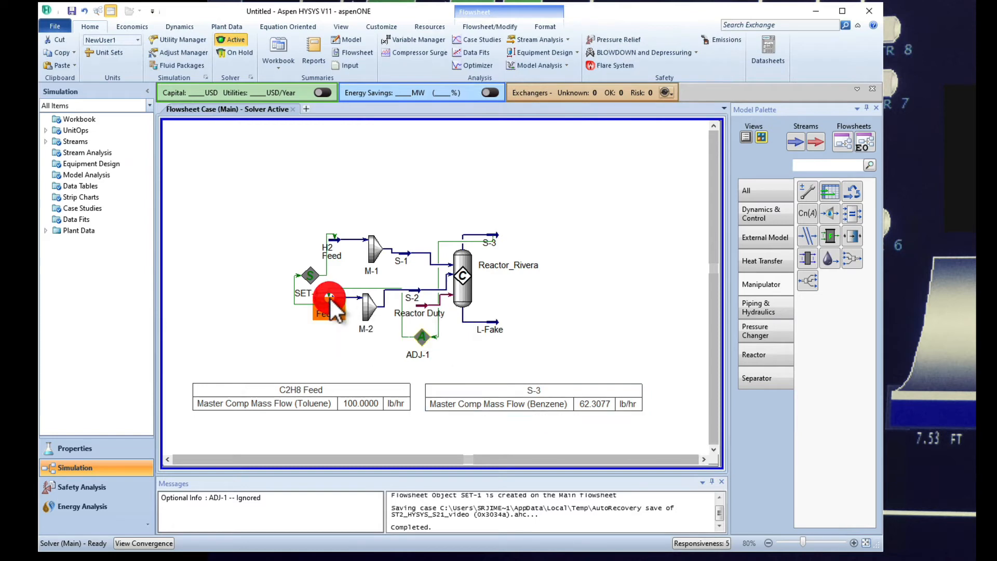
double_click(329, 298)
drag(380, 171, 378, 117)
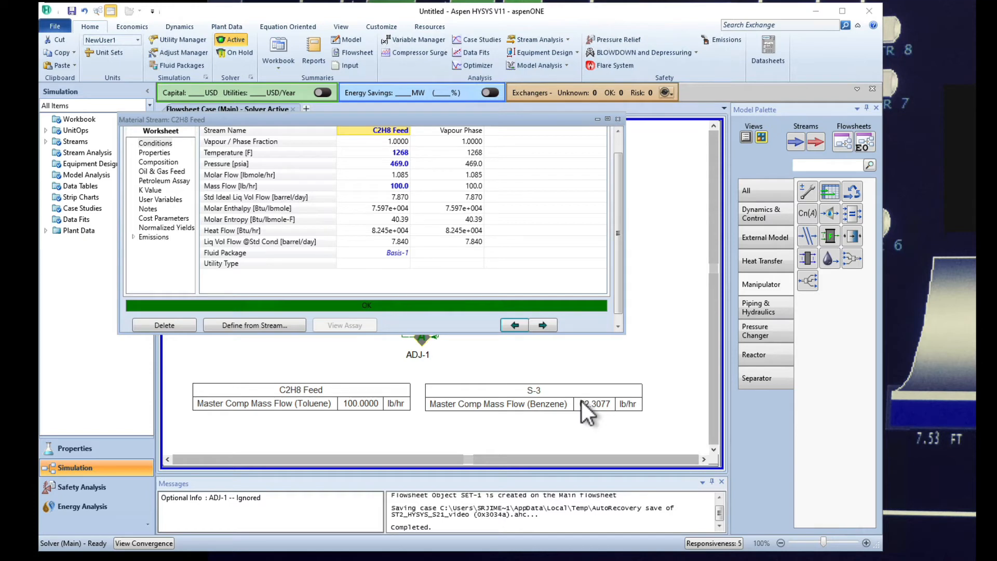
click(399, 186)
text(500)
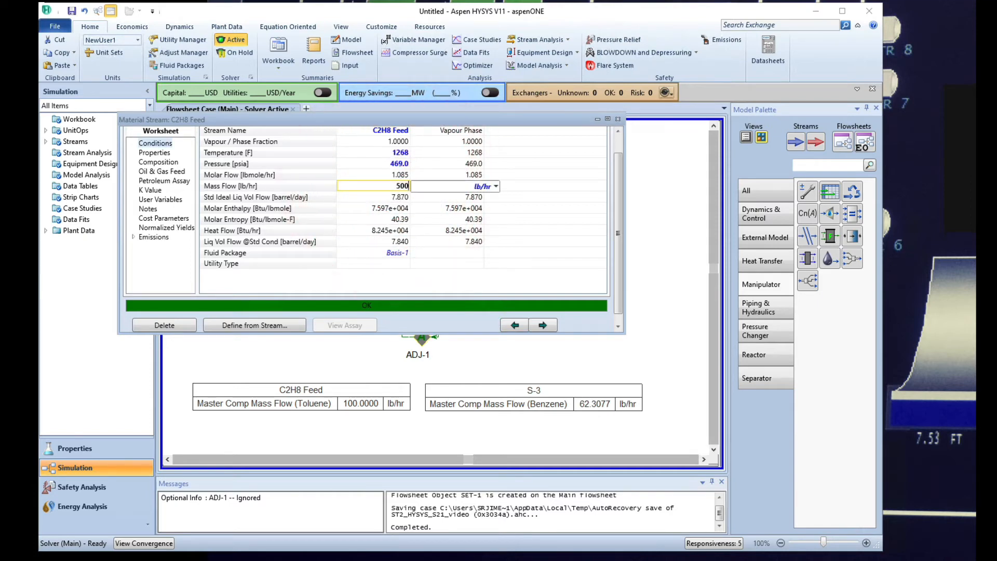
key(Return)
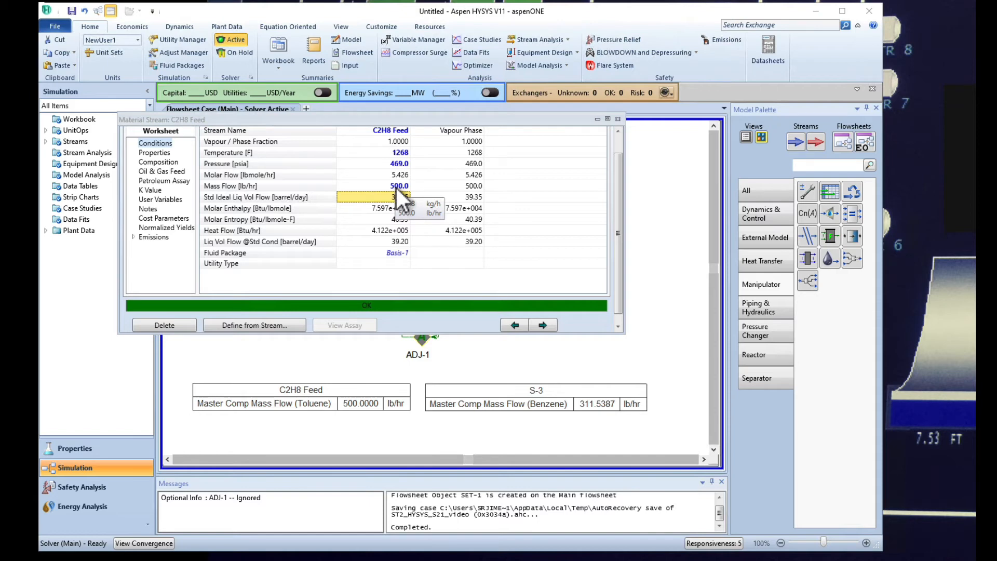
Try C2H8 Feed mass flows of 2000 and 3000 lb/hr to test the benzene flow in S-3.
click(398, 186)
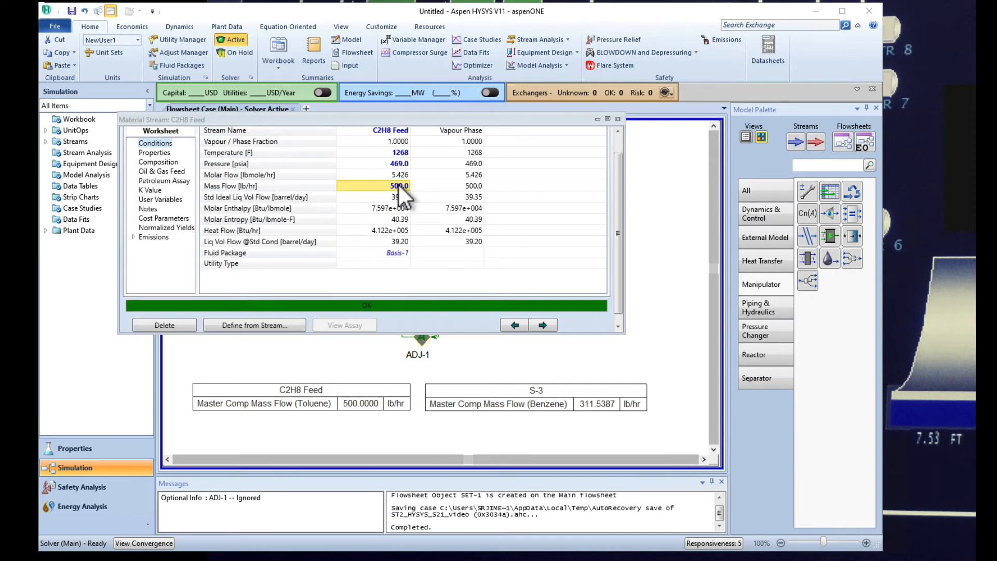
text(2000)
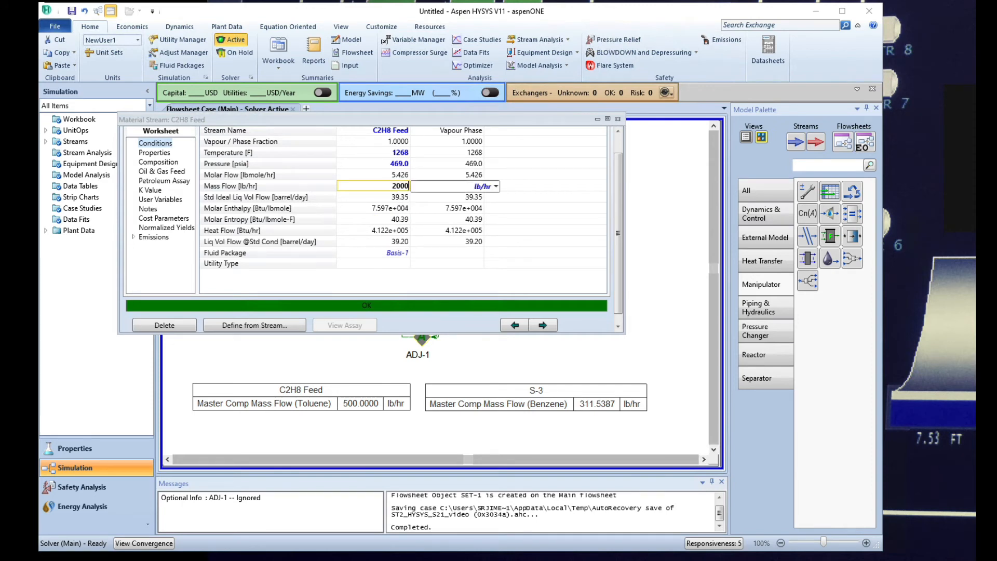
key(Return)
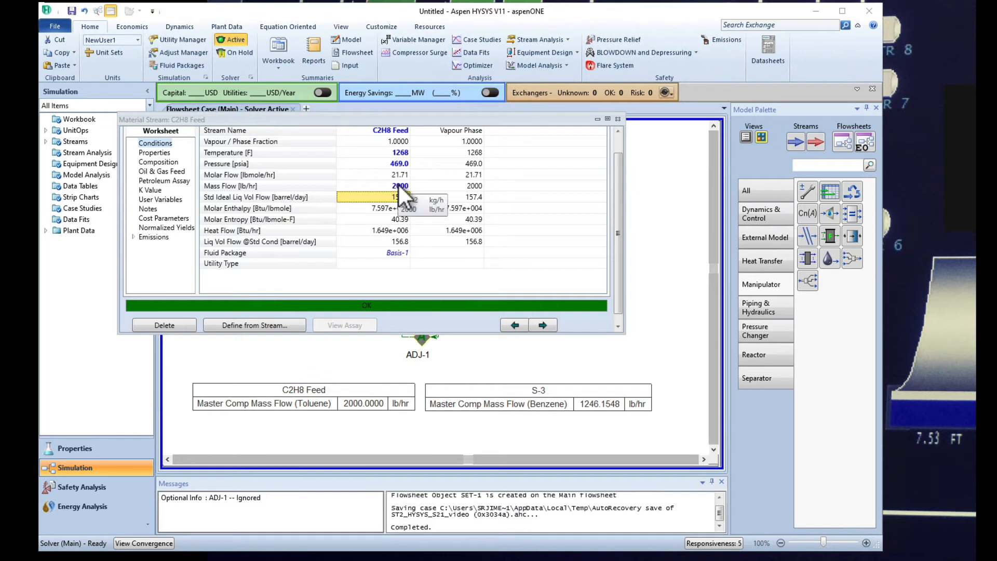
click(397, 186)
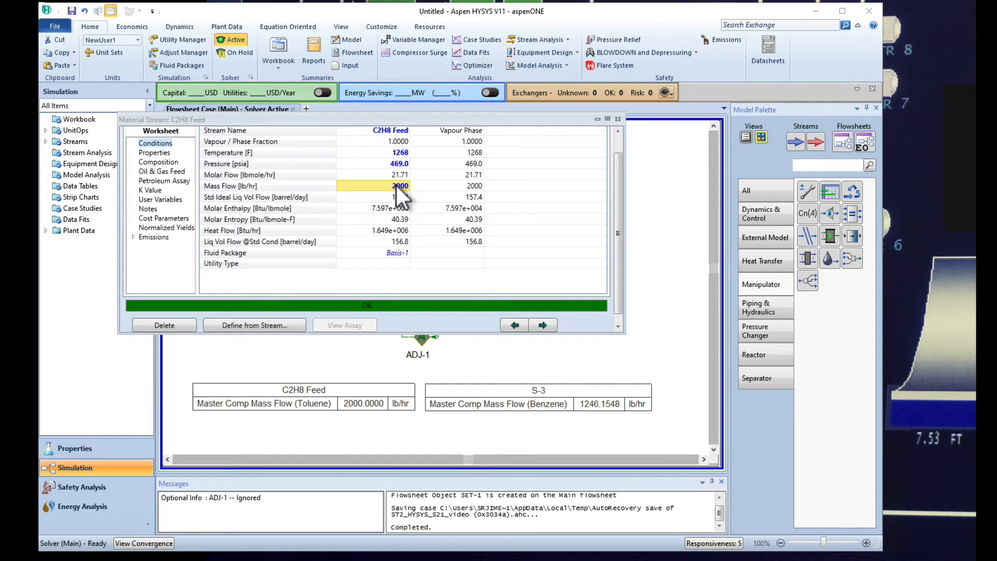
text(3000)
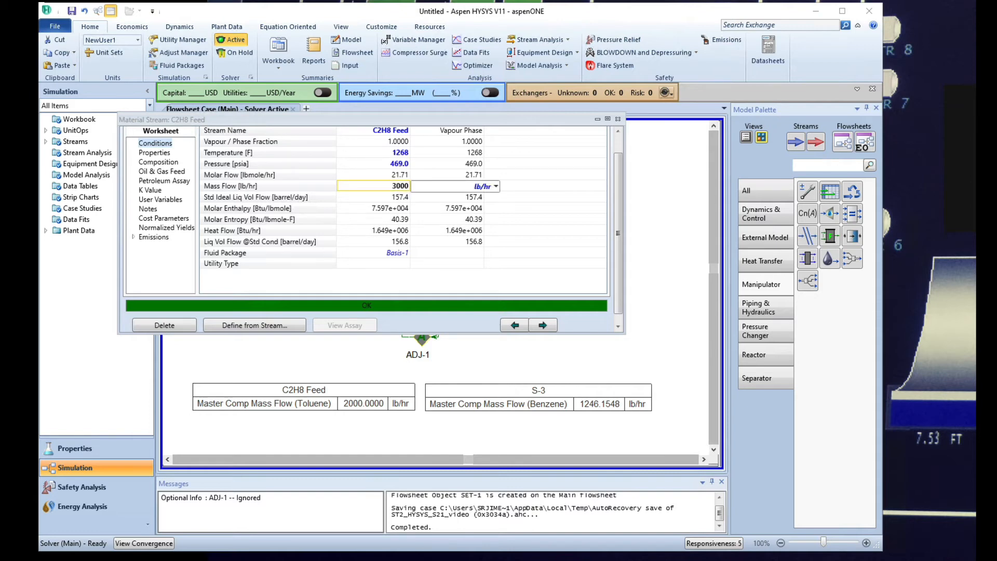
key(Return)
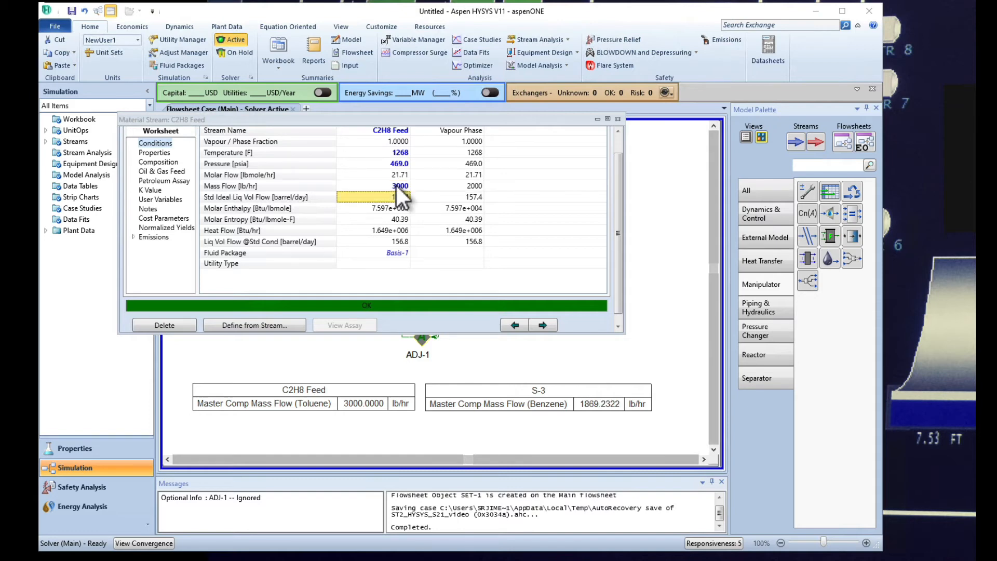
Try larger C2H8 Feed mass flows of 10000 and 20000 lb/hr to test the benzene flow in S-3.
click(398, 185)
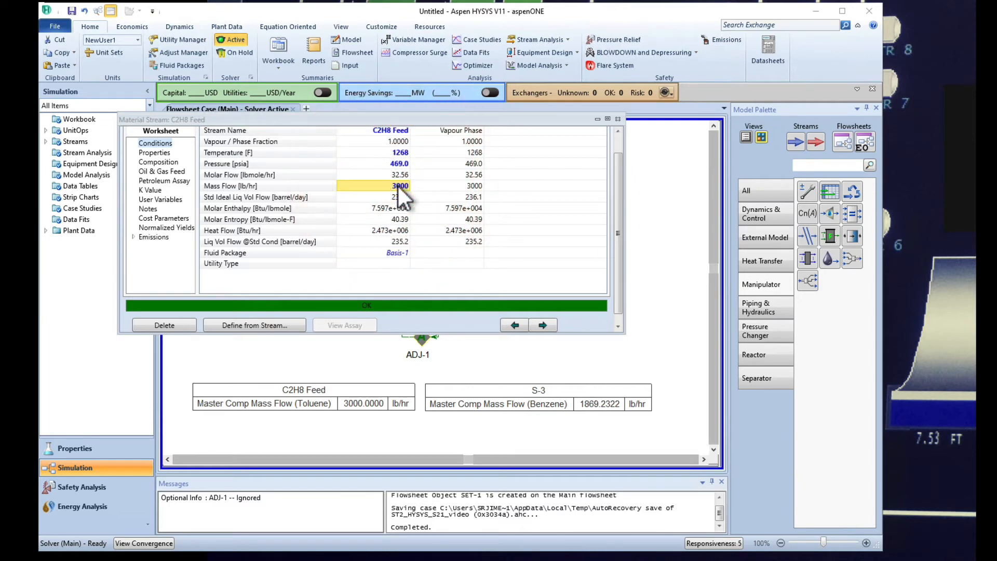
text(1.000e+)
text(0)
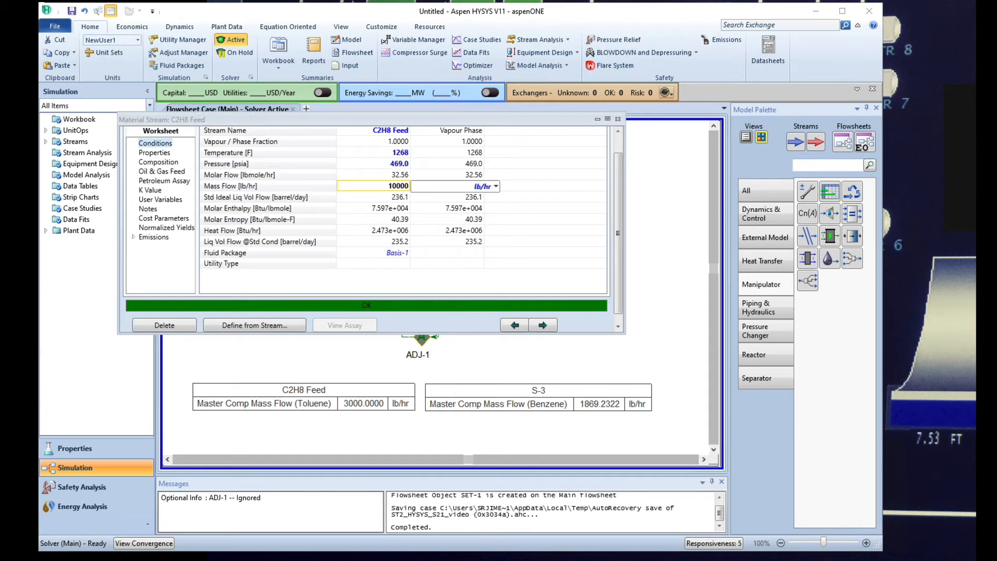
key(Return)
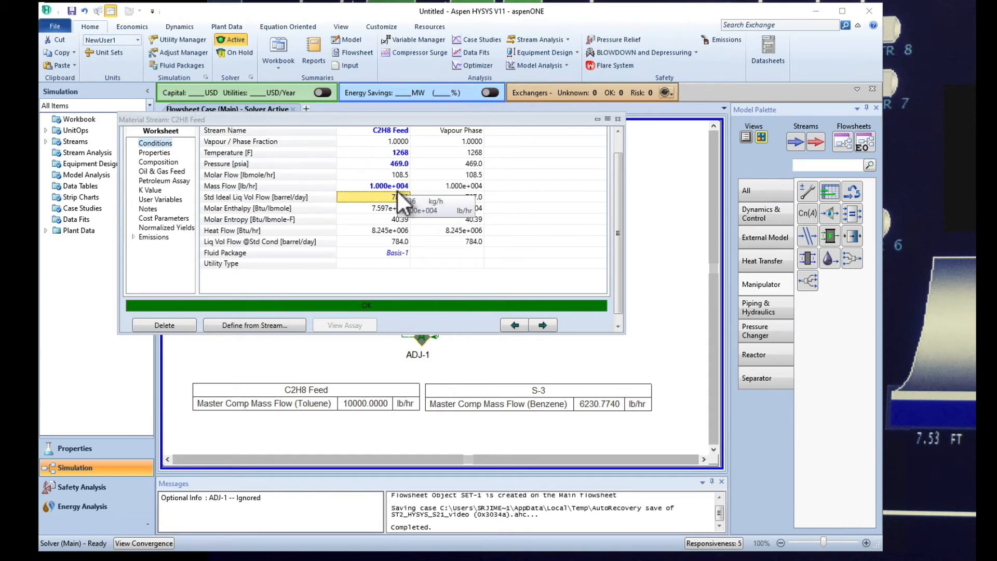
click(399, 187)
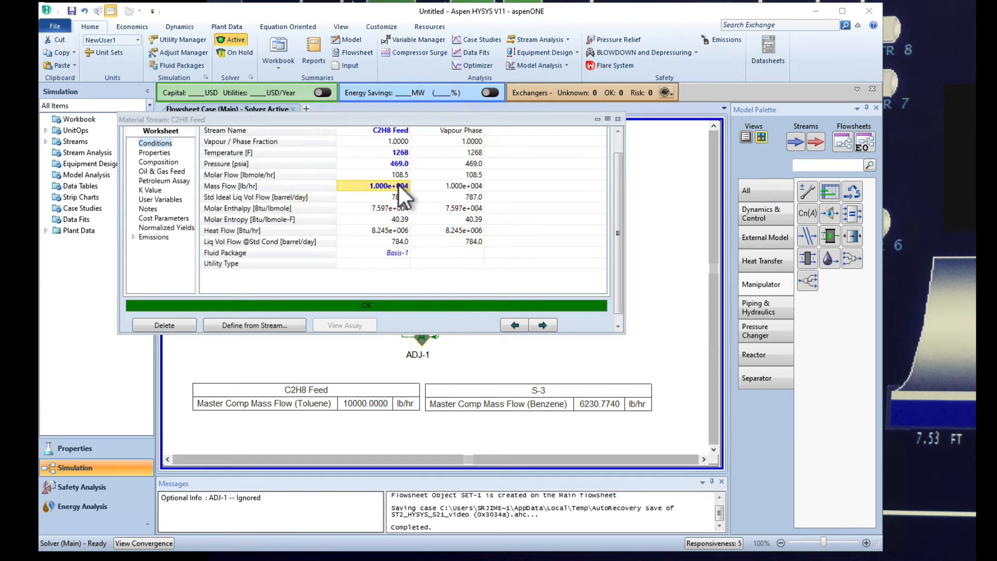
text(20000)
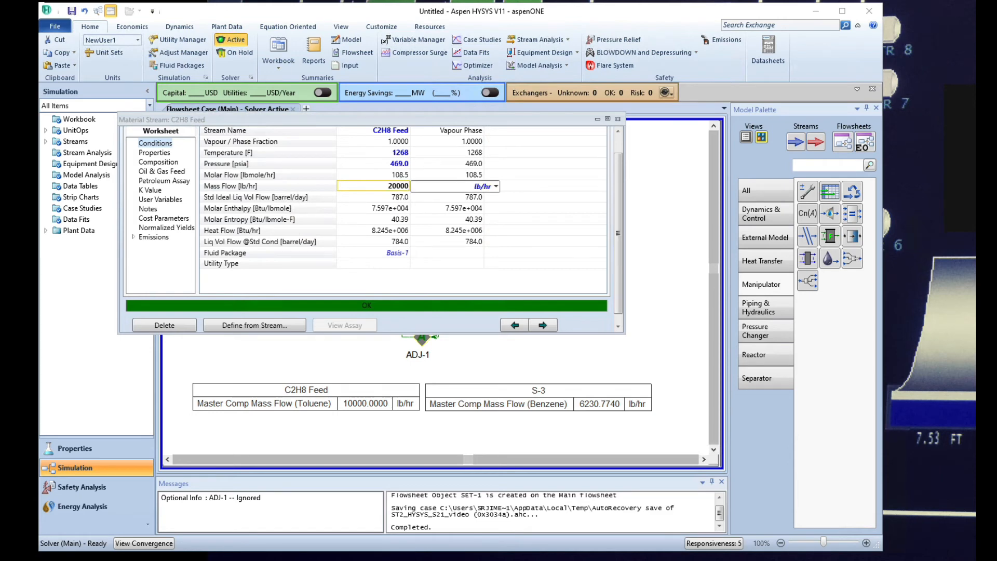
key(Return)
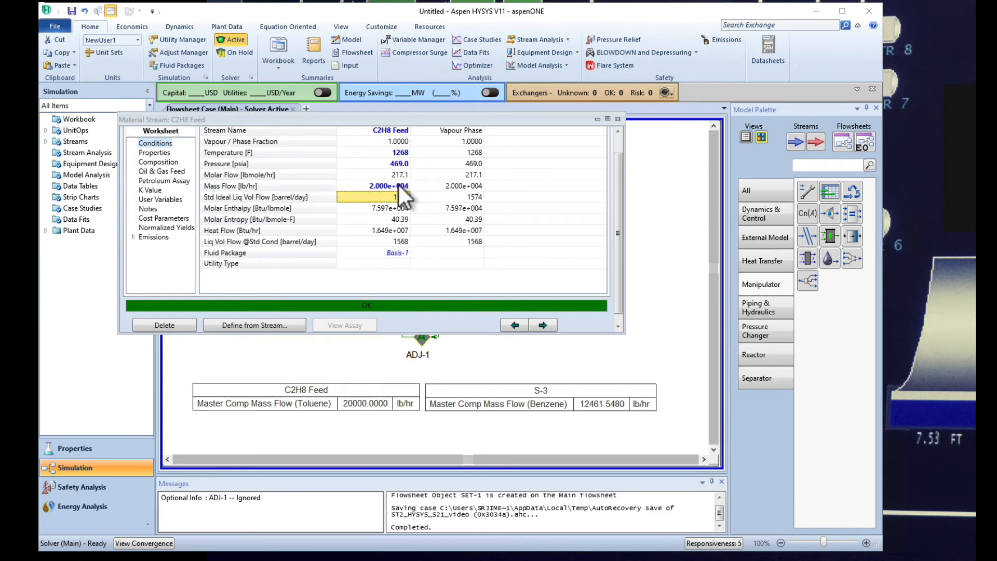
Set the mass flow of the C2H8 Feed stream to 40000 lb/hr.
click(392, 183)
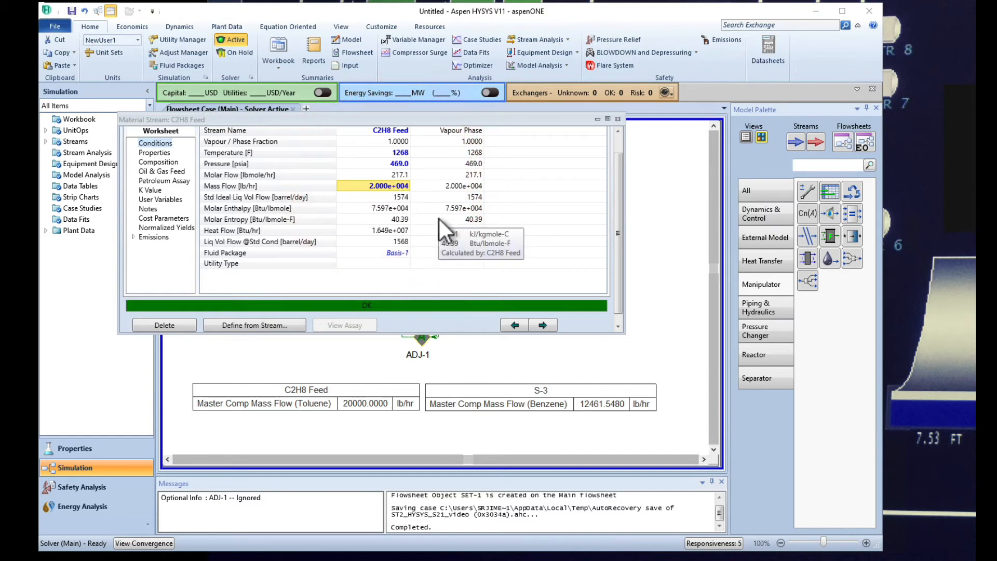
click(383, 187)
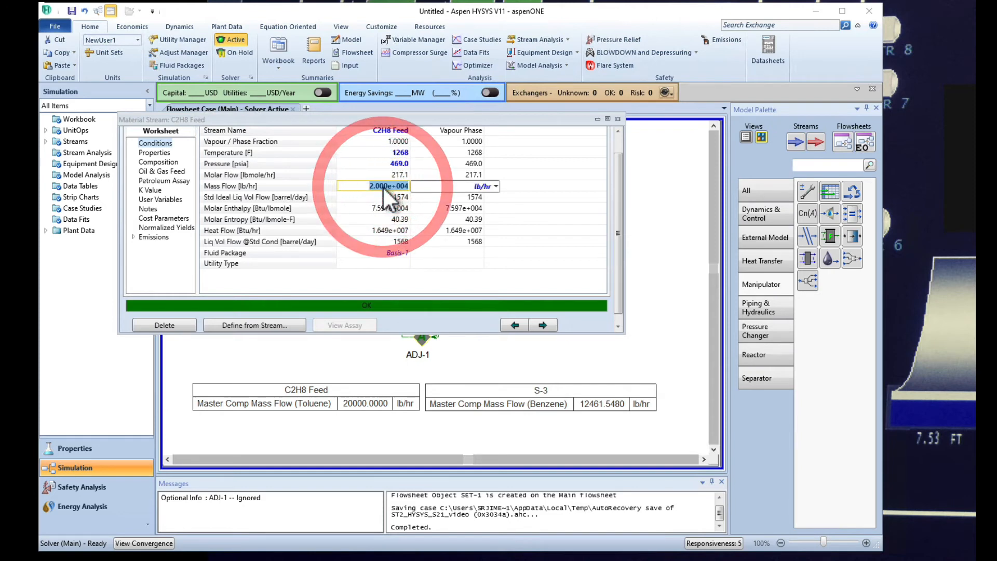
text(40)
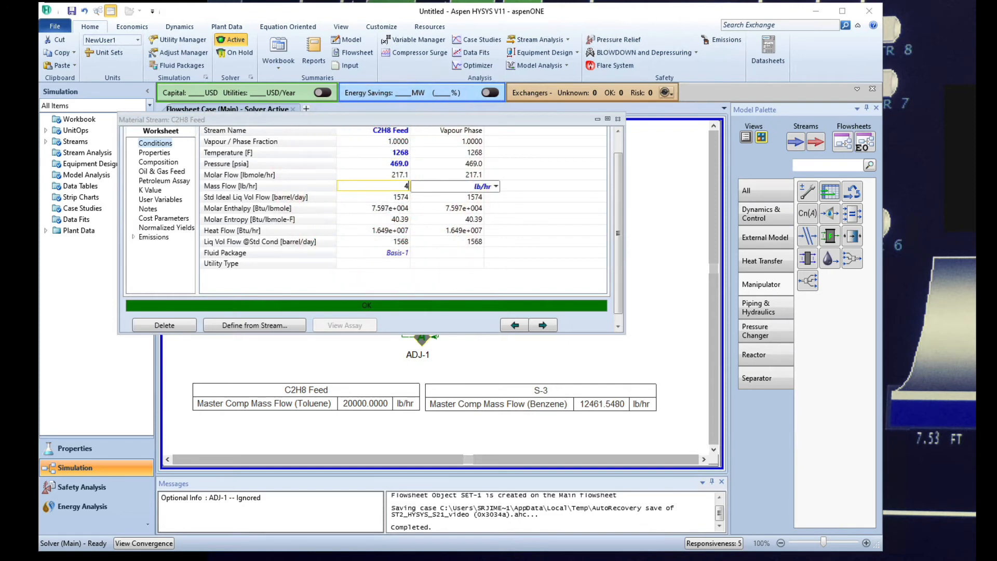
text(000)
key(Return)
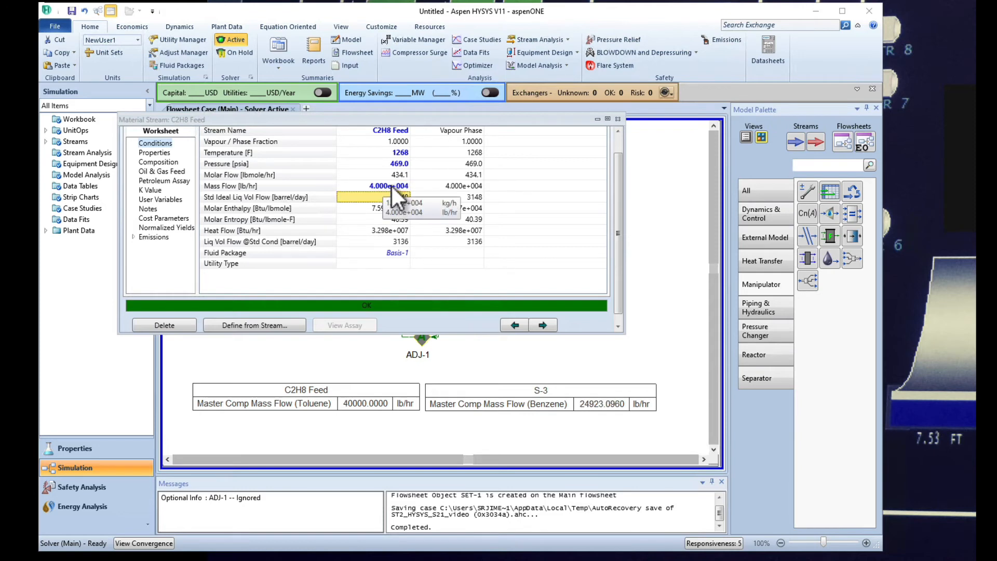
Set the mass flow of the C2H8 Feed stream to 35000 lb/hr to test the benzene flow in S-3.
click(392, 186)
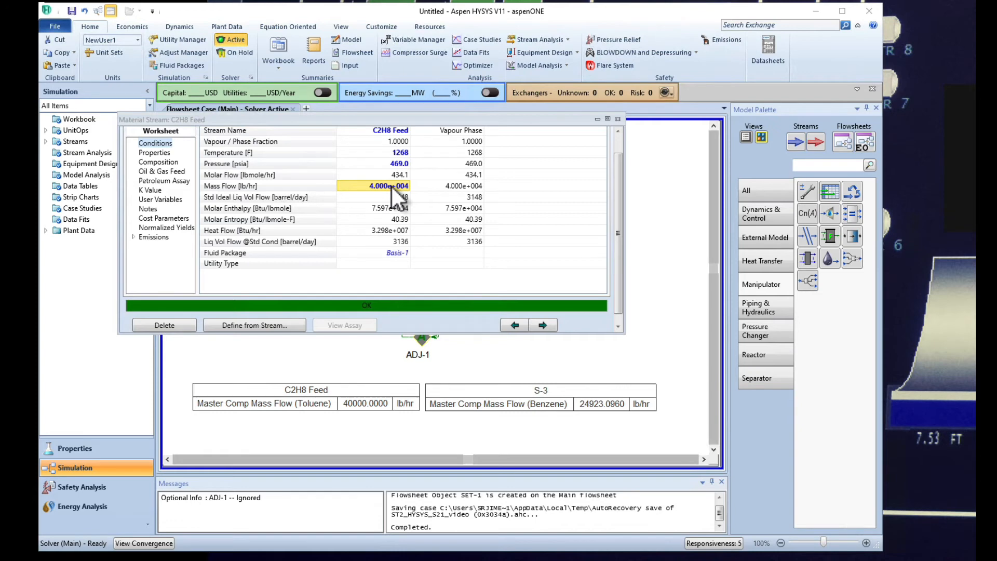
text(3)
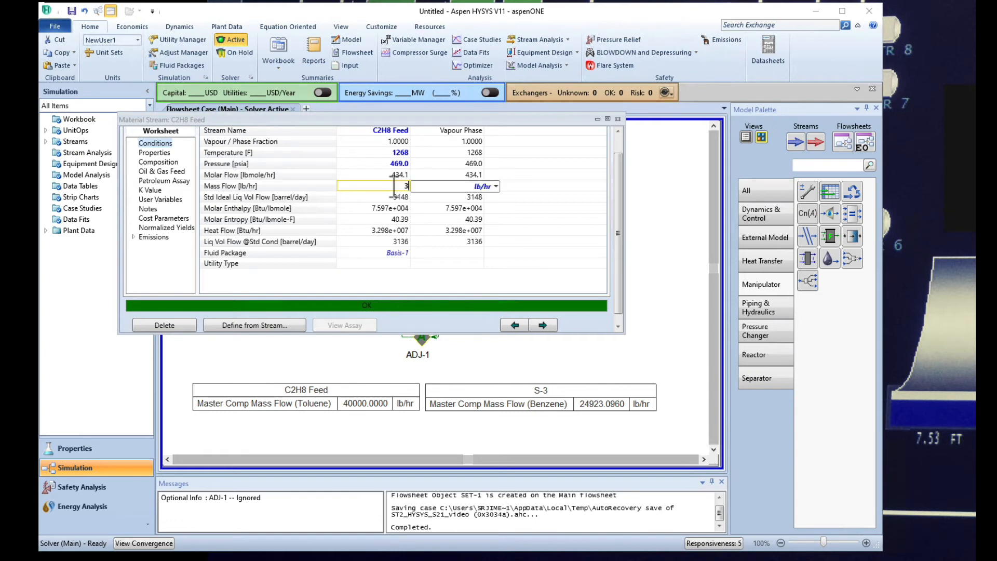
text(5)
key(BackSpace)
text(500e+0)
key(Return)
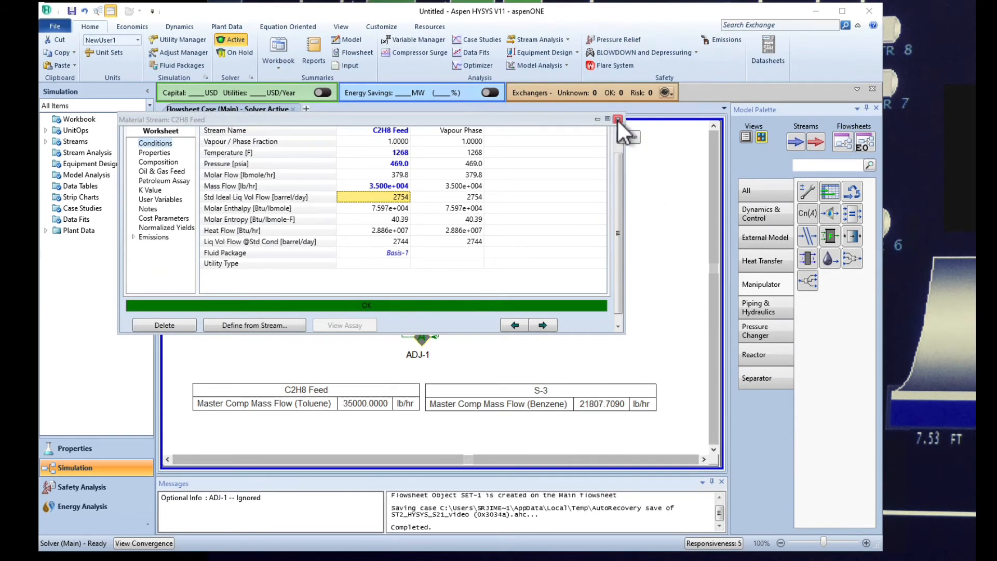
Set the C2H8 Feed mass flow to 100 lb/hr and close the stream window.
click(394, 186)
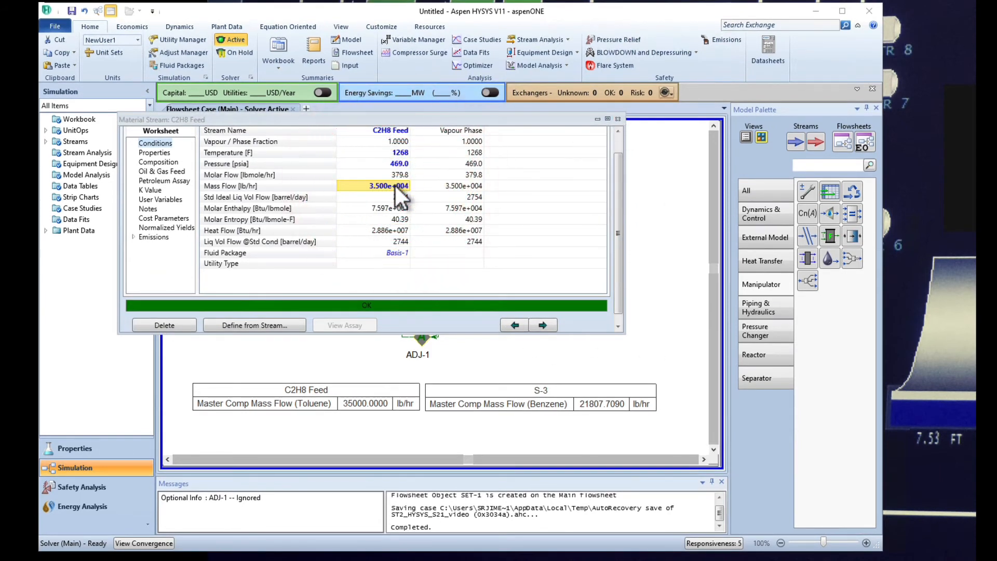
text(100)
key(Return)
click(618, 119)
Open the ADJ-1 operation and set its maximum bound to 35000 lb/hr.
click(419, 337)
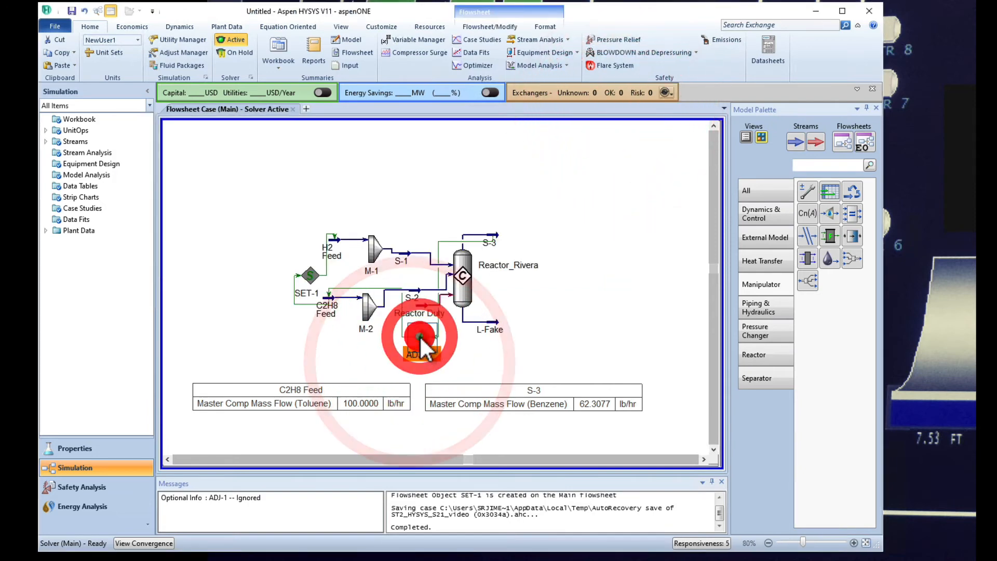
double_click(420, 335)
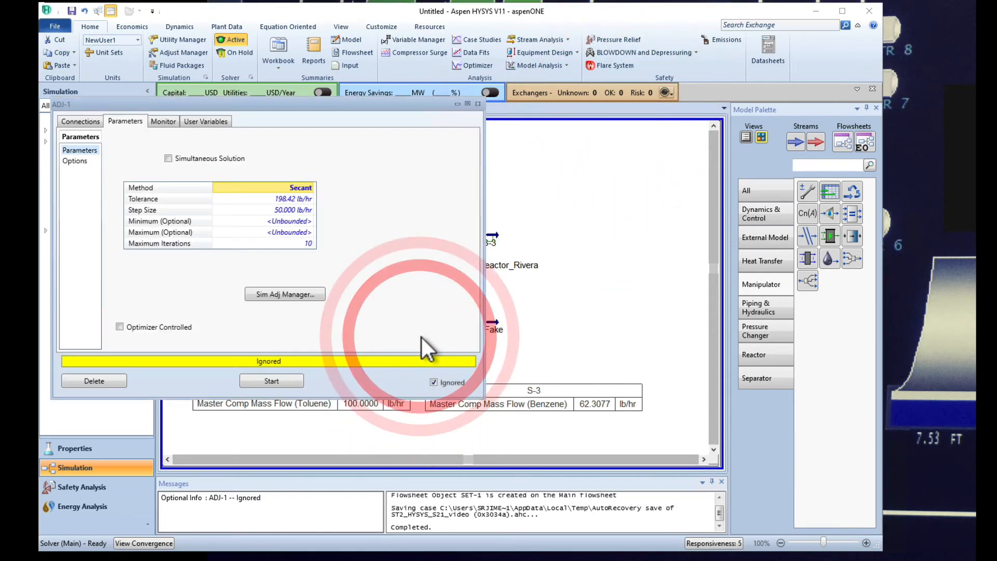
click(276, 232)
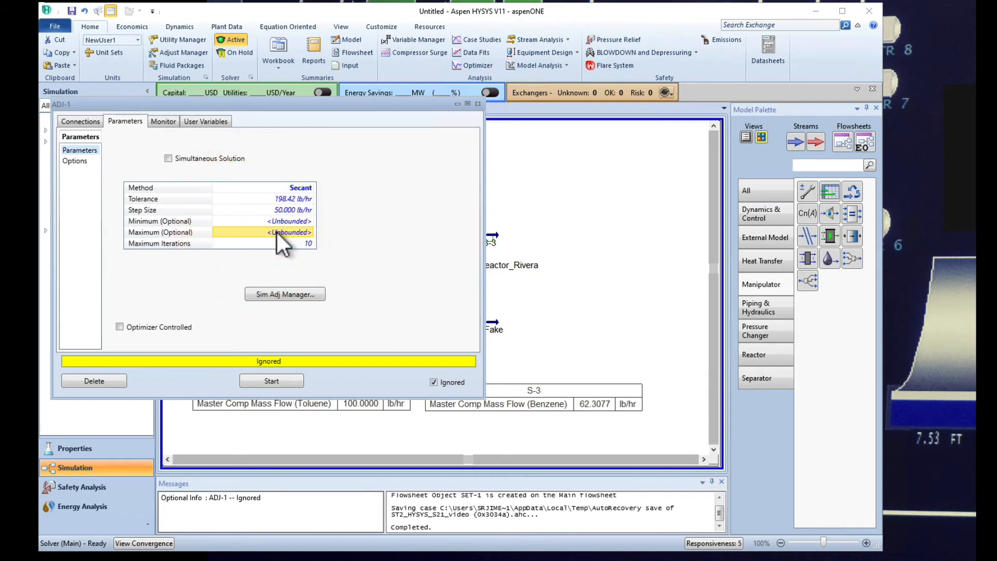
text(3500)
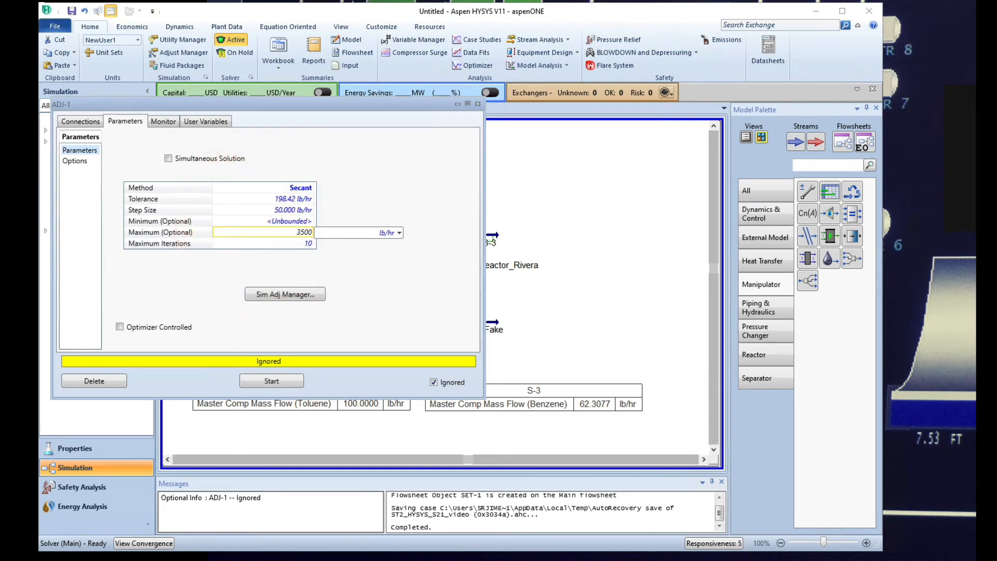
text(0)
key(Return)
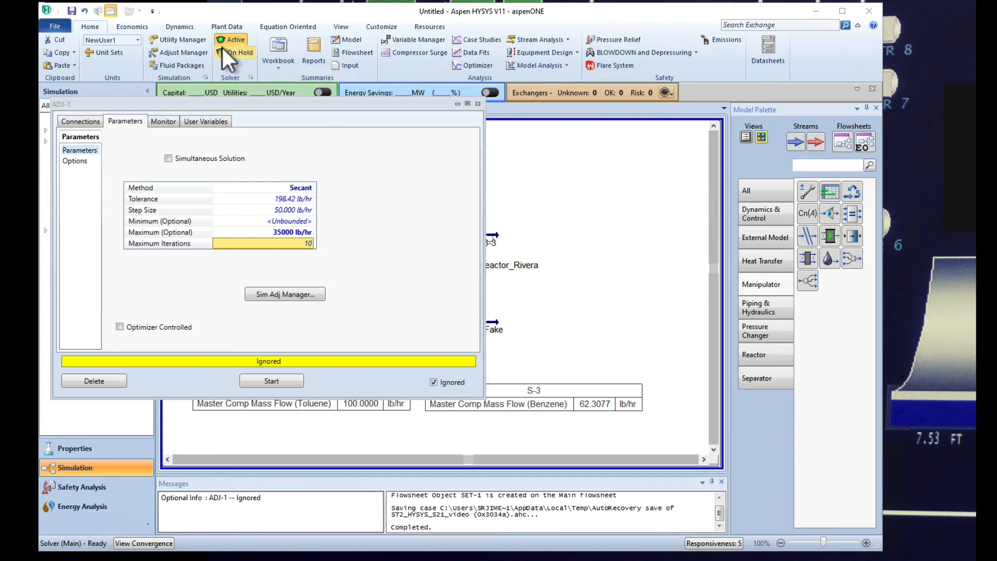
Stop ignoring ADJ-1 and run it with a minimum bound of 100 lb/hr, declining another 10 iterations.
click(433, 381)
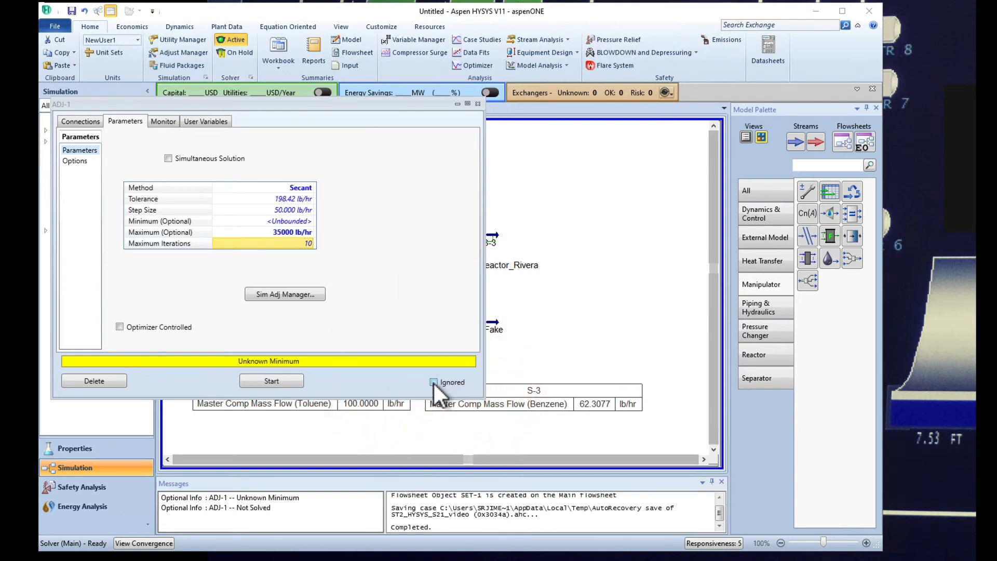
click(288, 219)
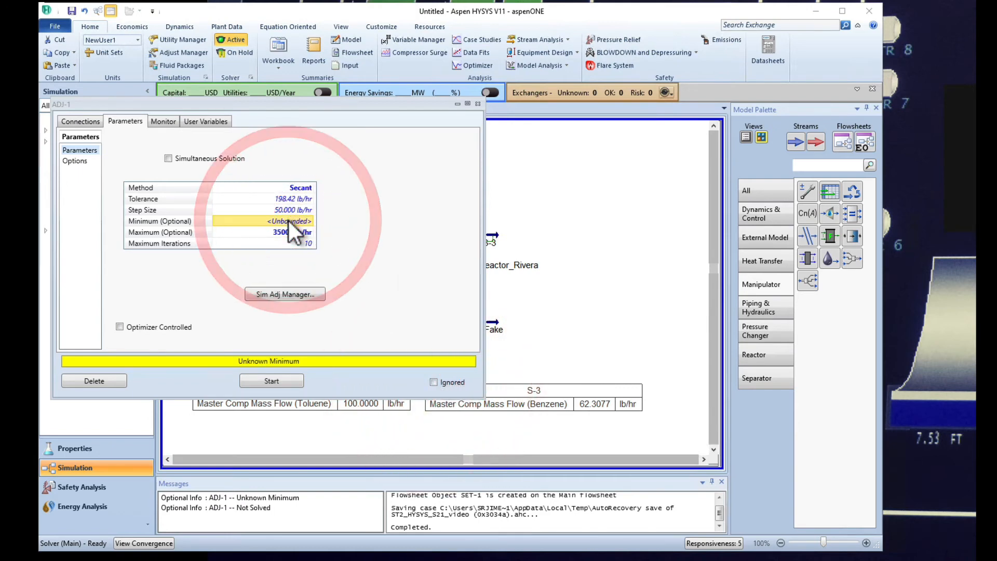
text(100)
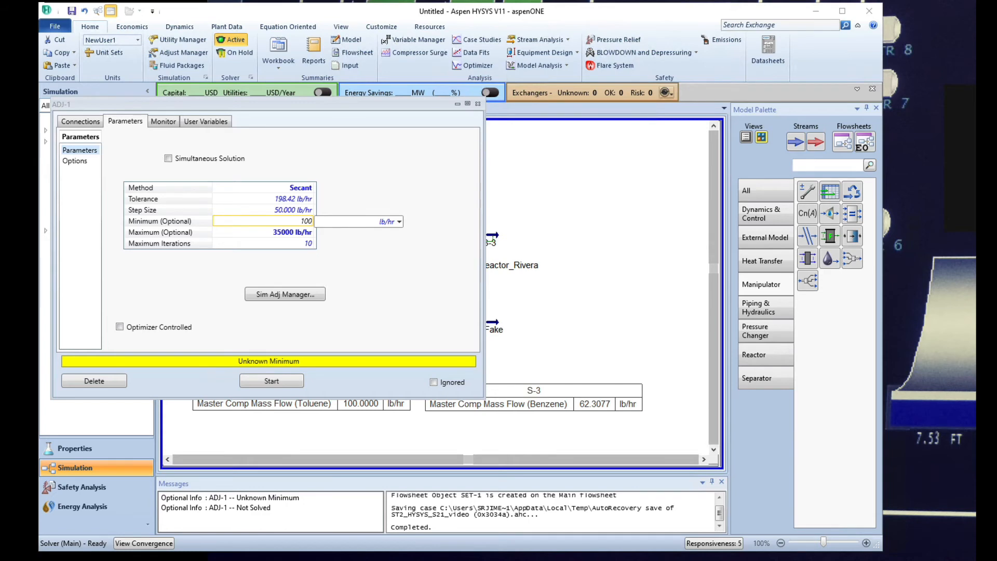
key(Return)
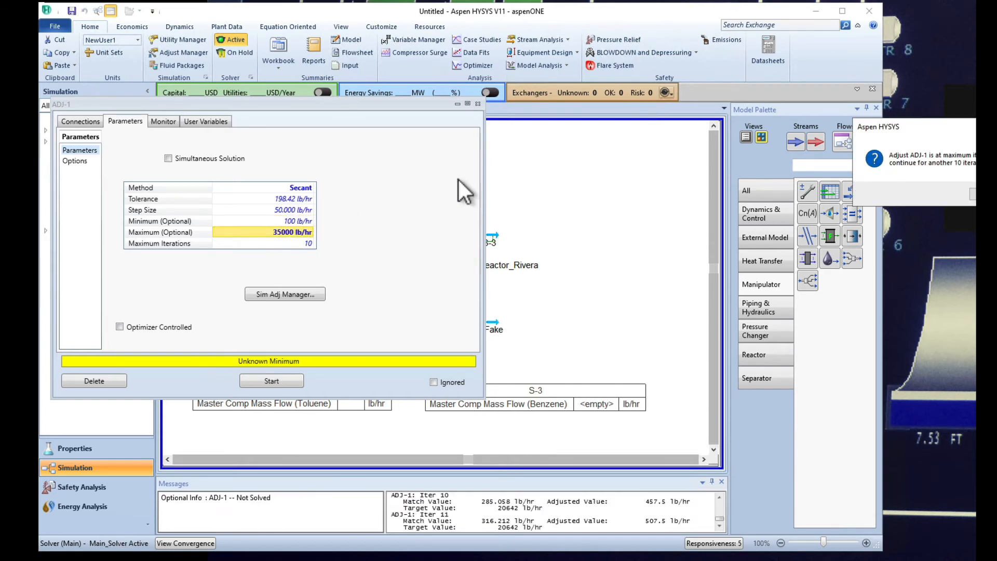
drag(924, 128, 584, 169)
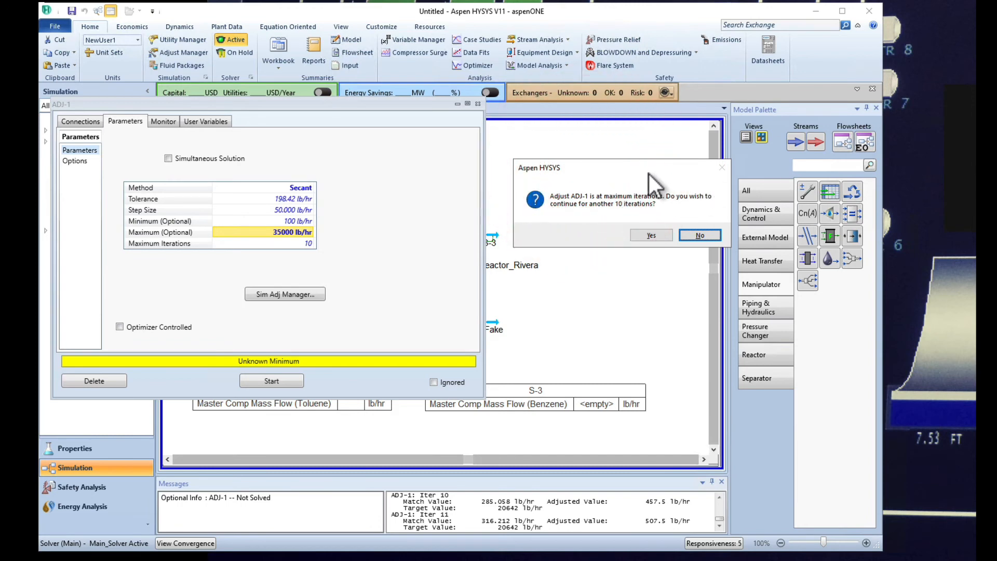
drag(647, 171, 643, 190)
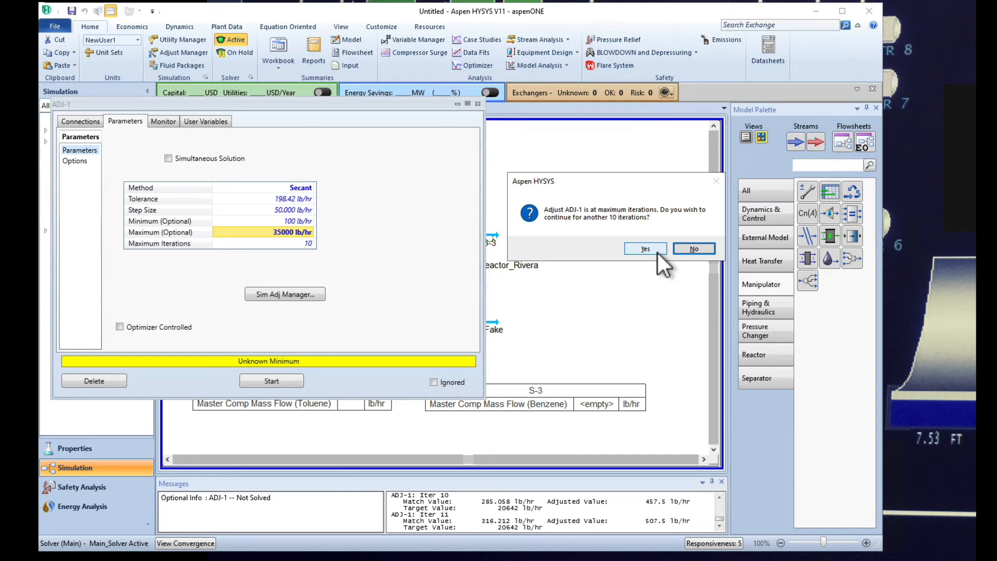
click(695, 249)
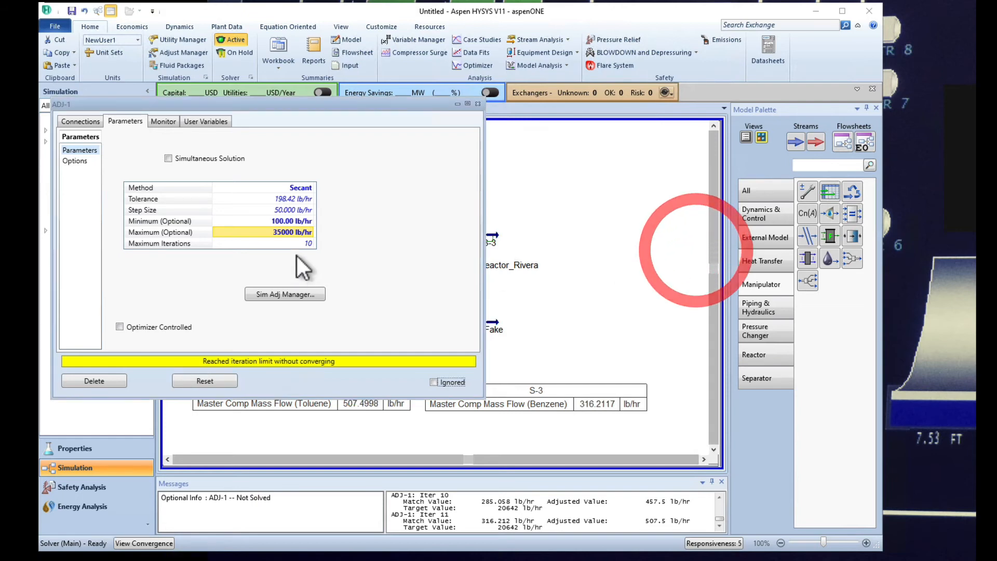
Set ADJ-1's maximum iterations to 500 and rerun it, allowing another 500 iterations.
click(298, 244)
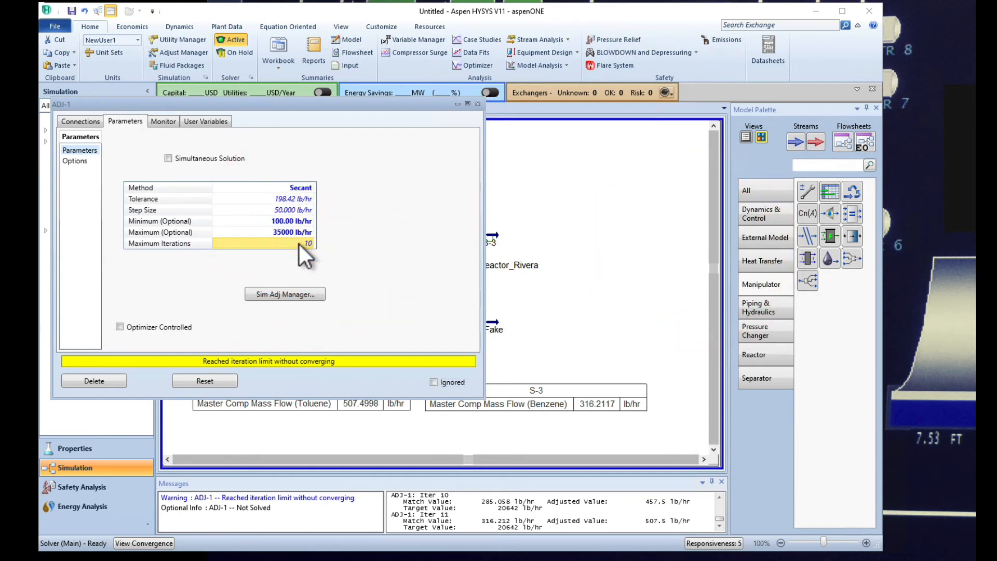
text(500)
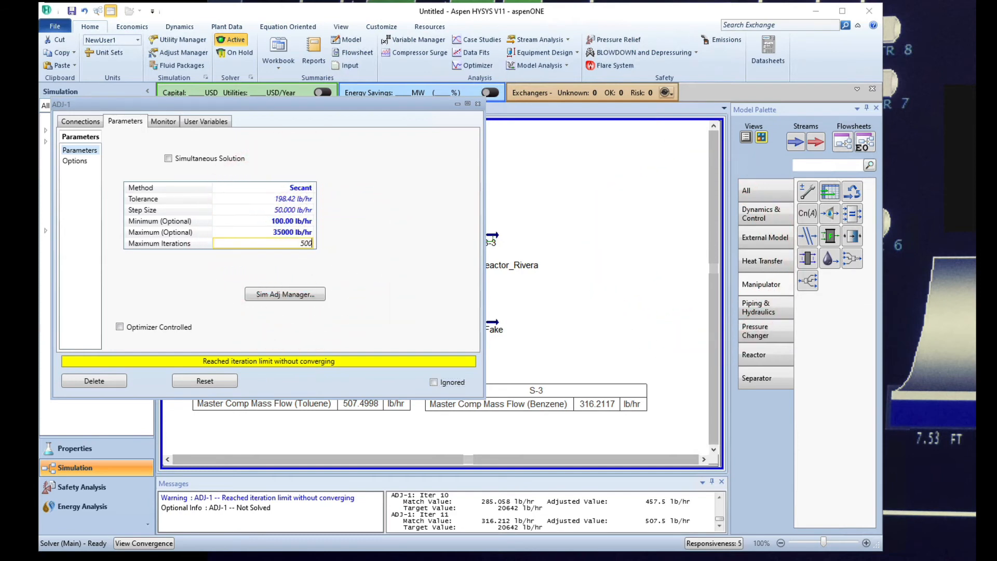
key(Return)
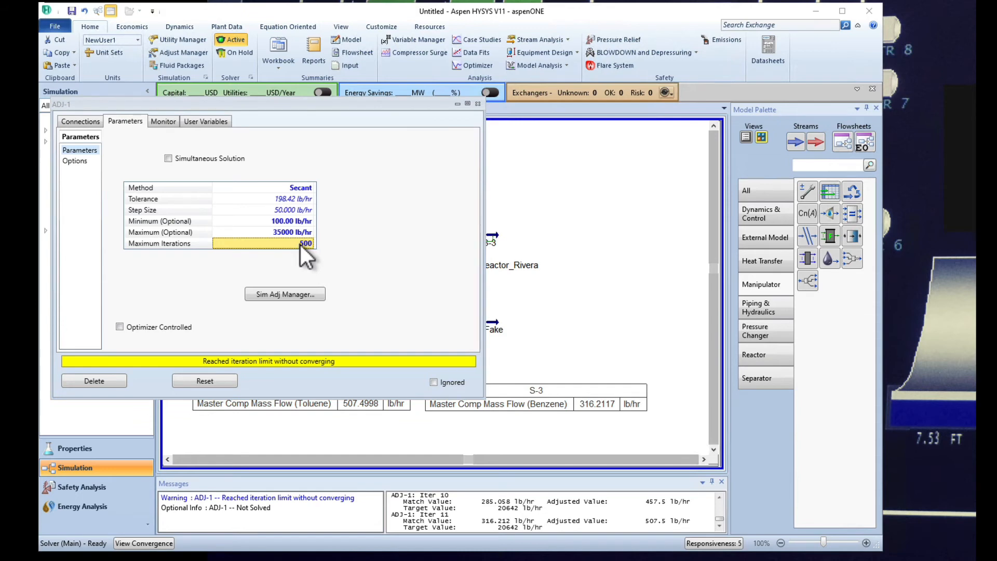
click(211, 383)
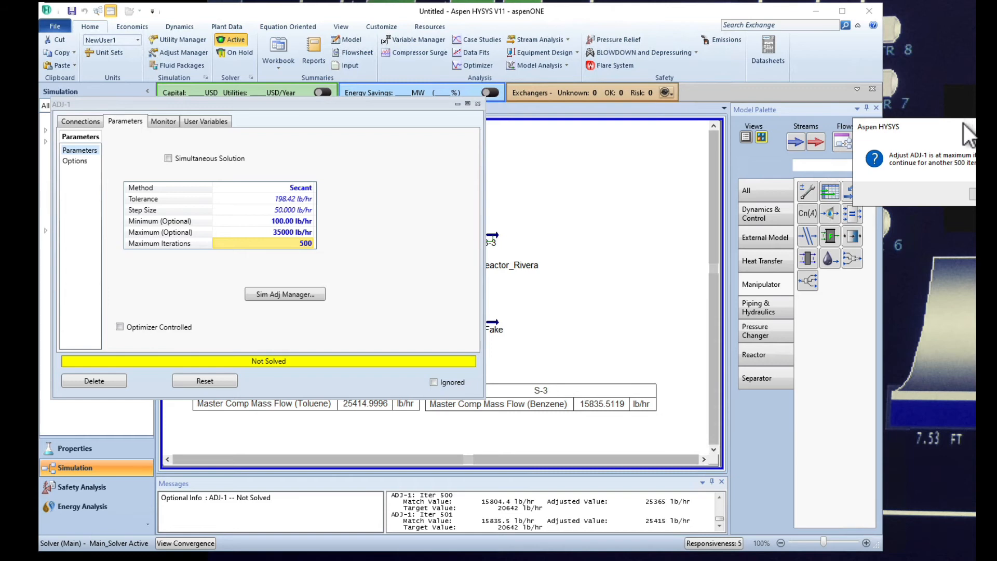
drag(964, 123, 607, 198)
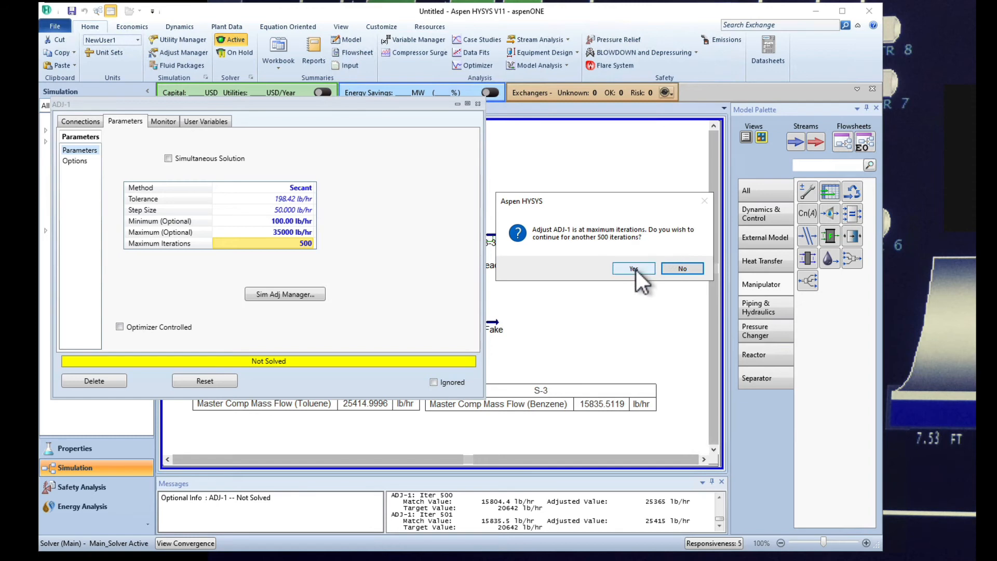
click(635, 269)
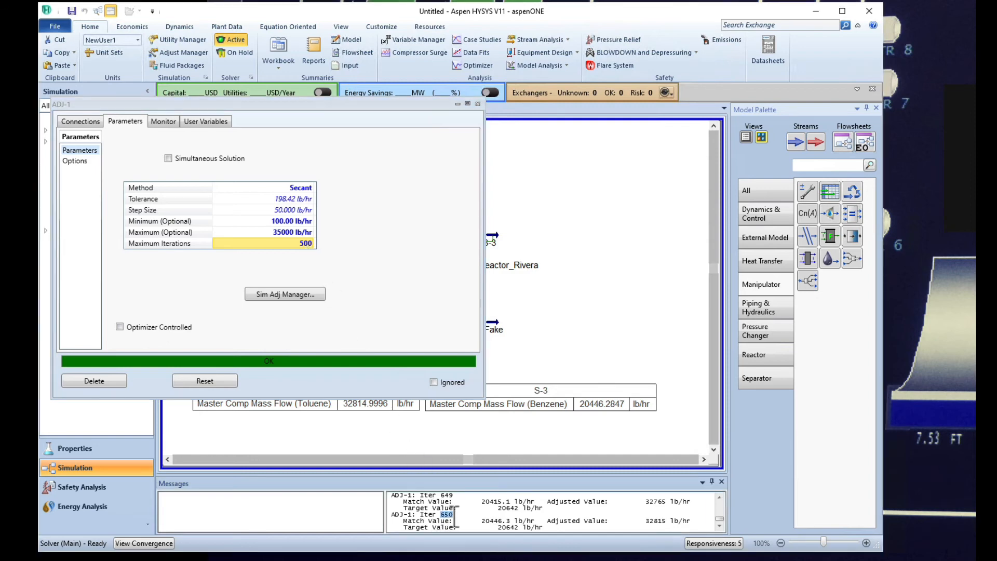
Check ADJ-1's final iteration, tolerance and step size, and read the help page describing the Adjust parameters.
double_click(445, 514)
click(287, 201)
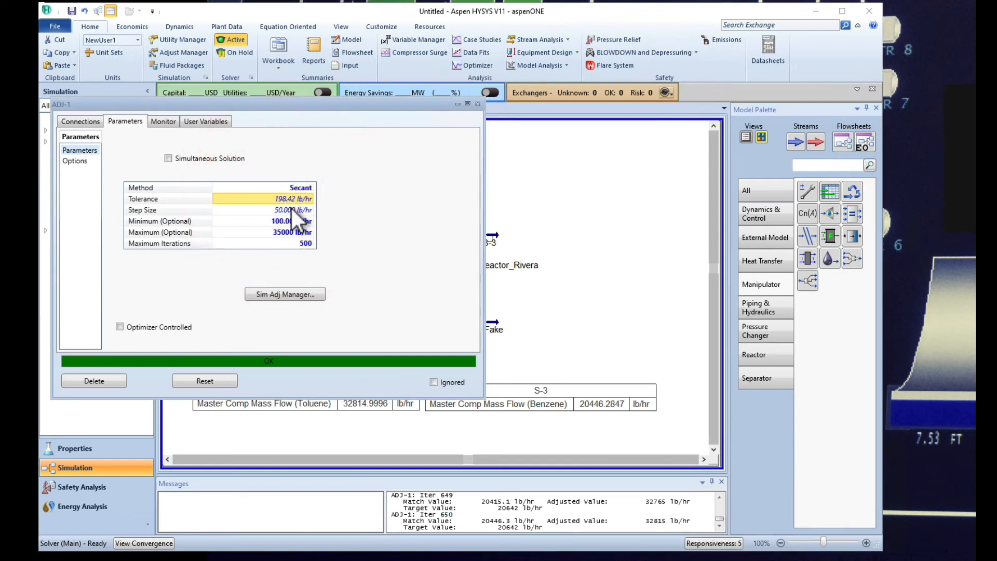
click(291, 209)
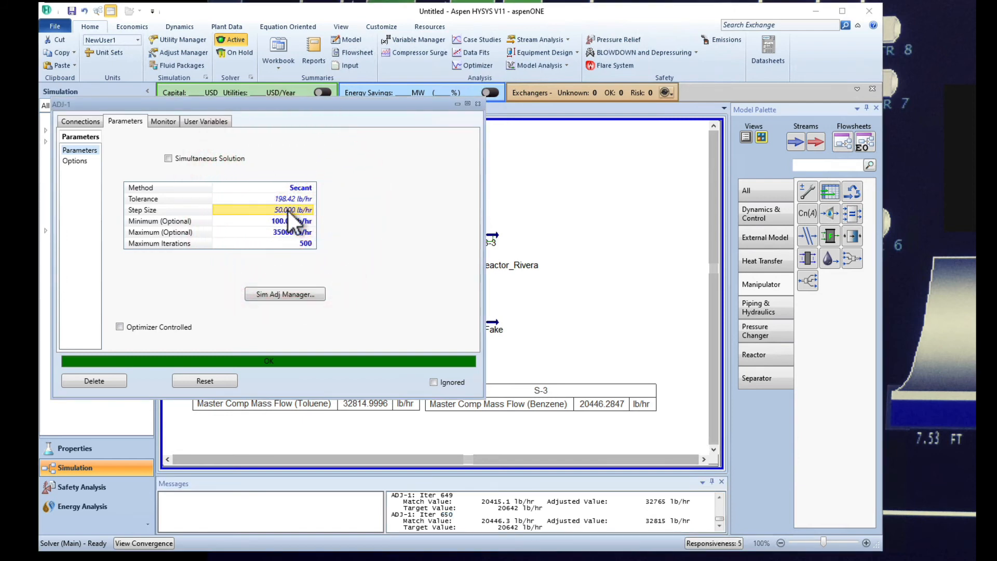
click(874, 26)
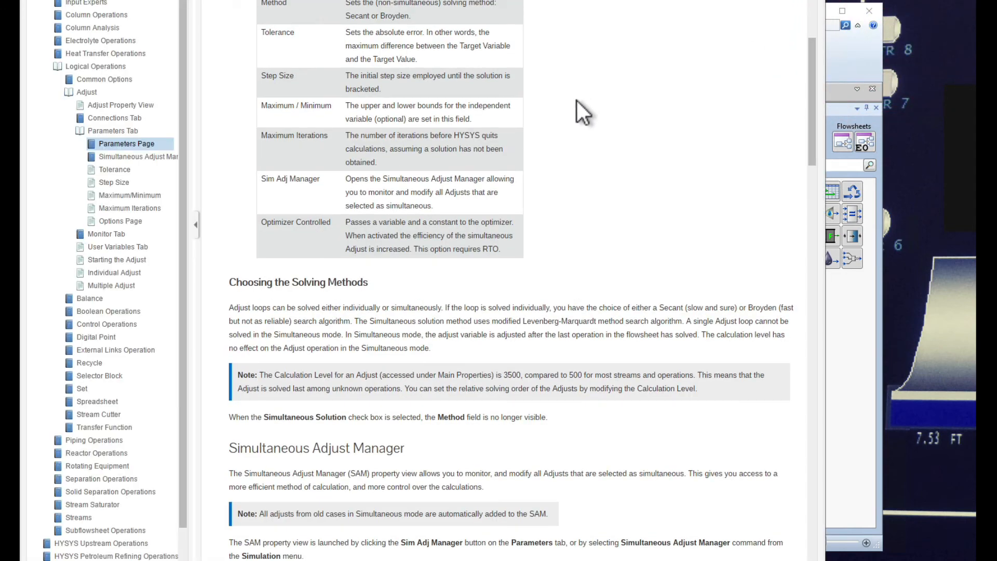
drag(811, 160, 813, 127)
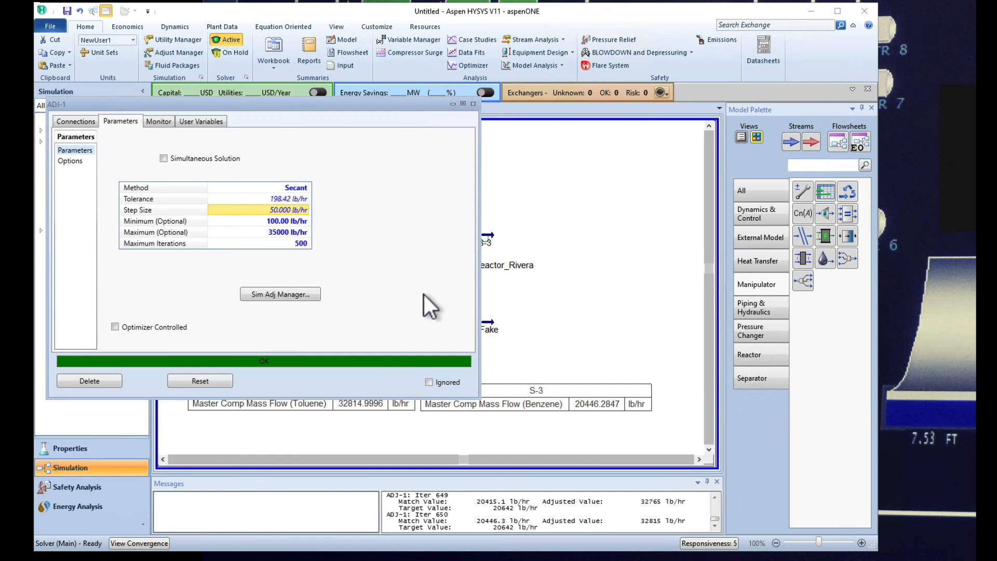
Move the ADJ-1 window clear of the flow tables and set its tolerance to 150 lb/hr.
click(285, 198)
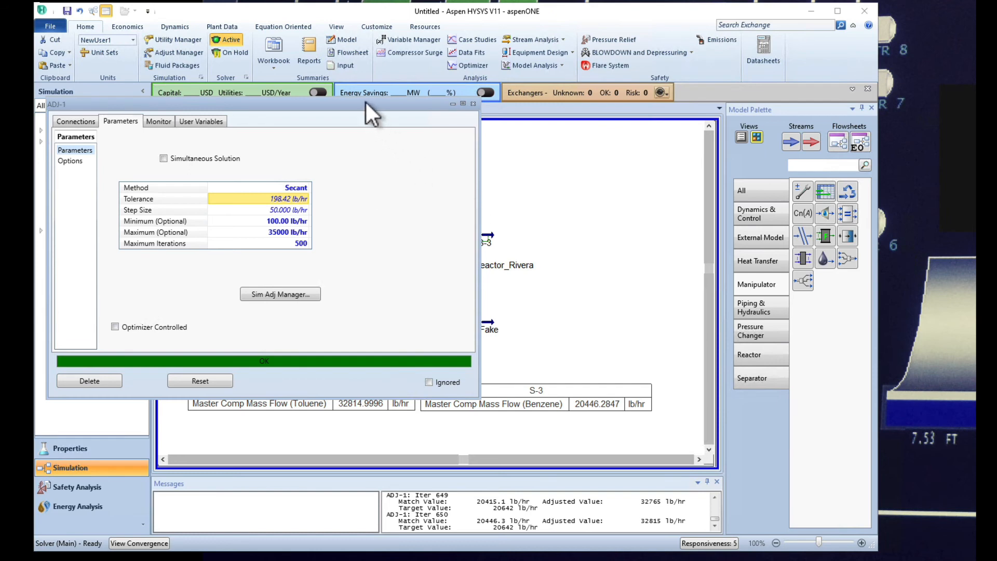
drag(365, 102, 399, 65)
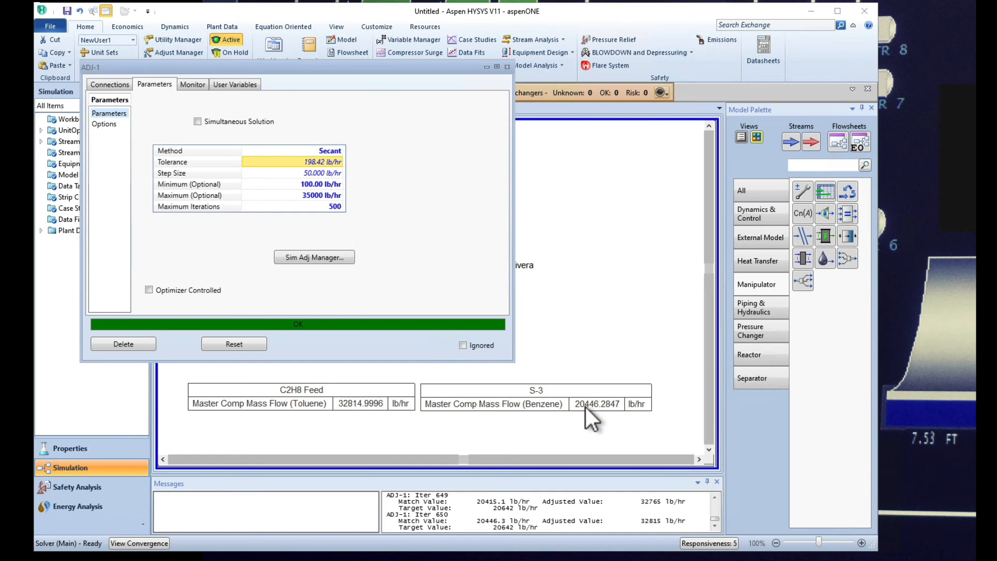
click(317, 160)
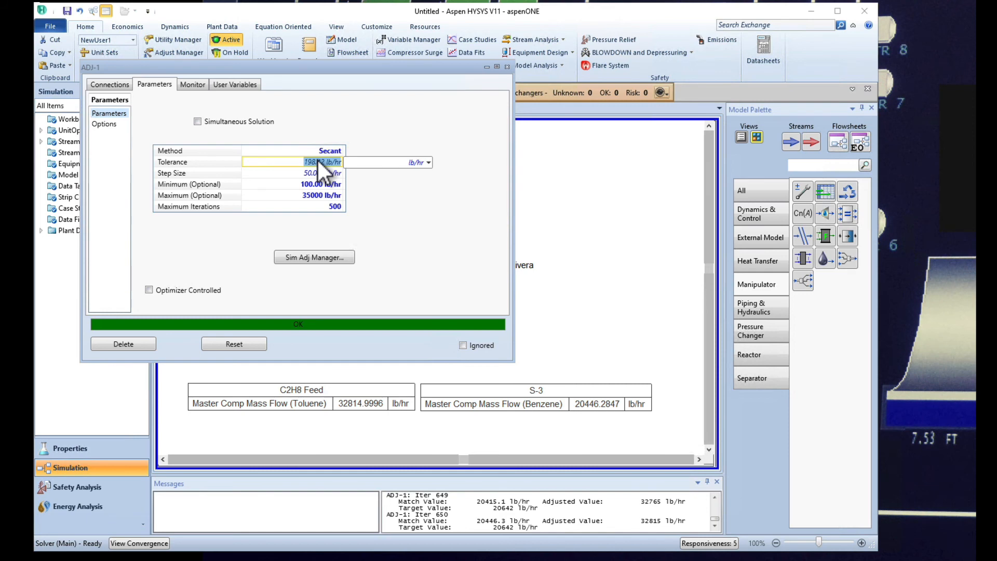
text(150)
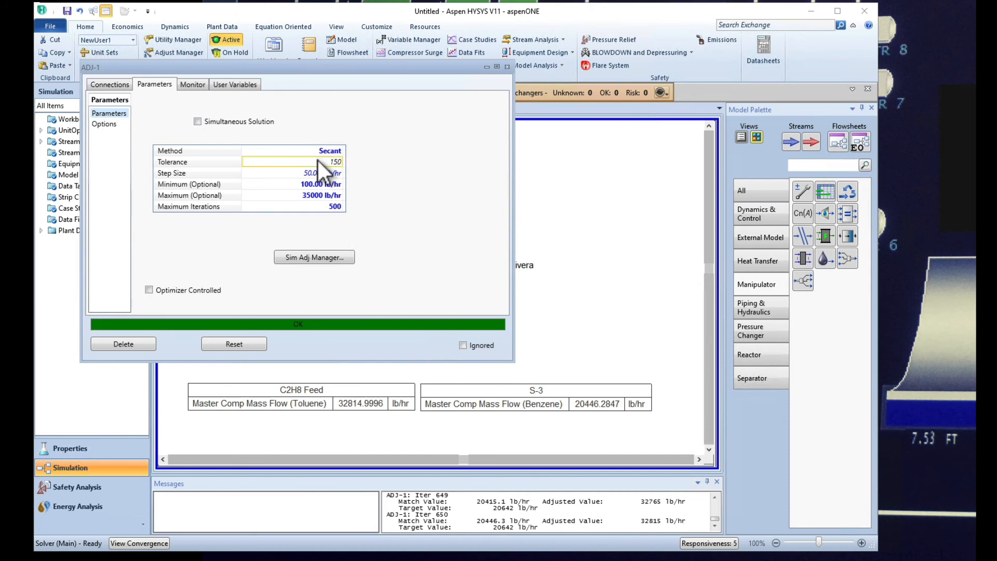
key(Return)
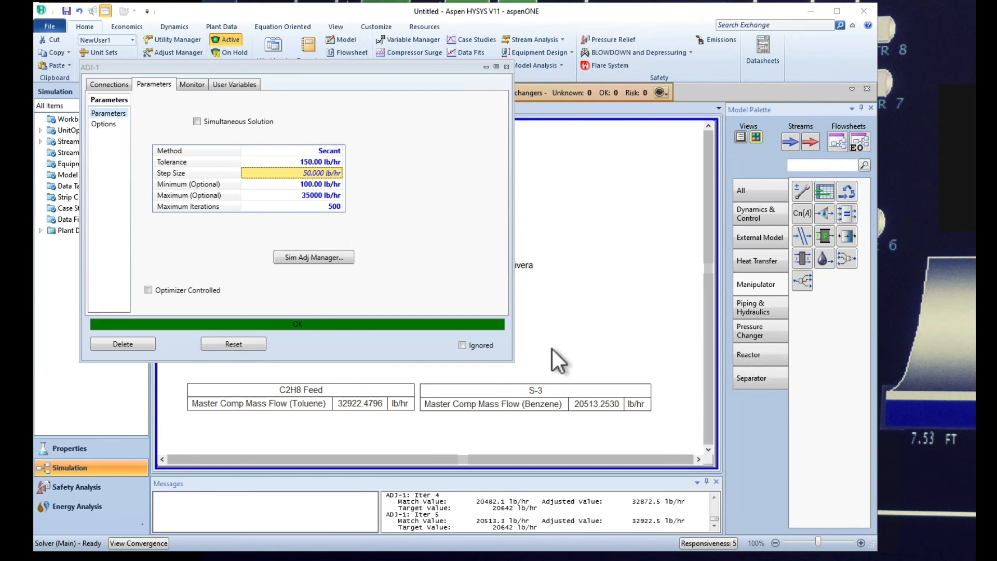
Tighten the ADJ-1 tolerance to 100 lb/hr.
click(325, 162)
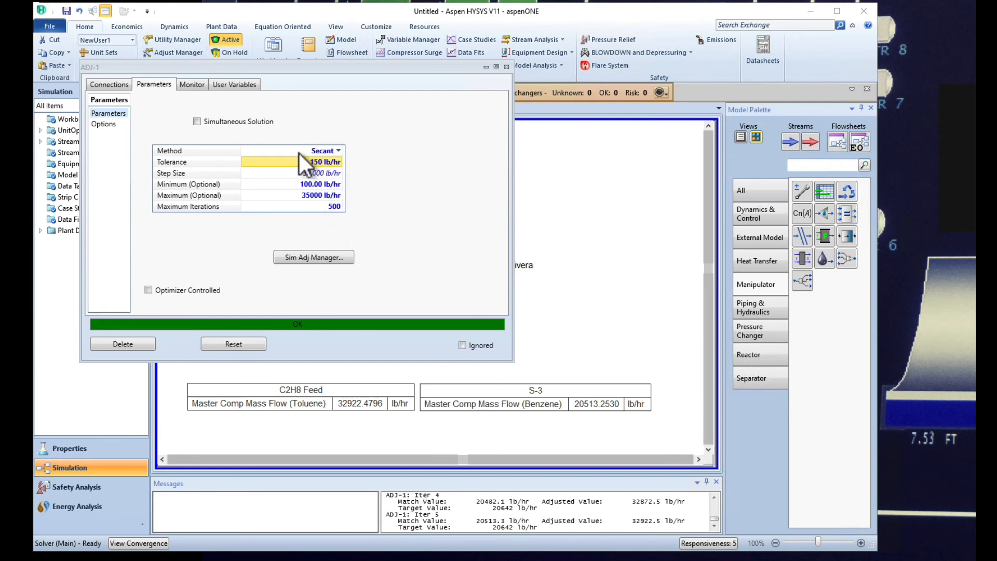
text(1)
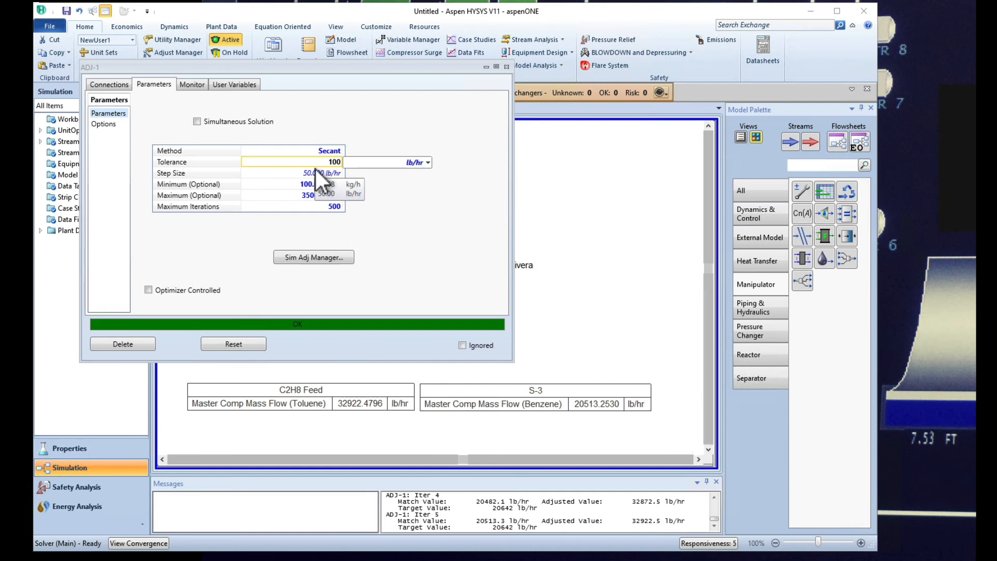
text(00)
key(Return)
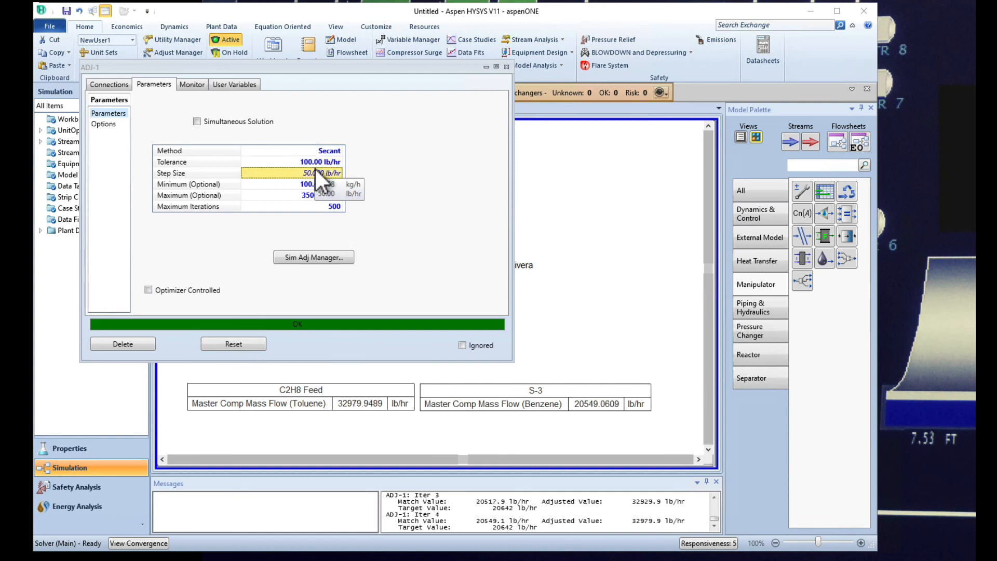
Tighten the ADJ-1 tolerance in two stages, first to 50 lb/hr and next to 25 lb/hr.
click(320, 161)
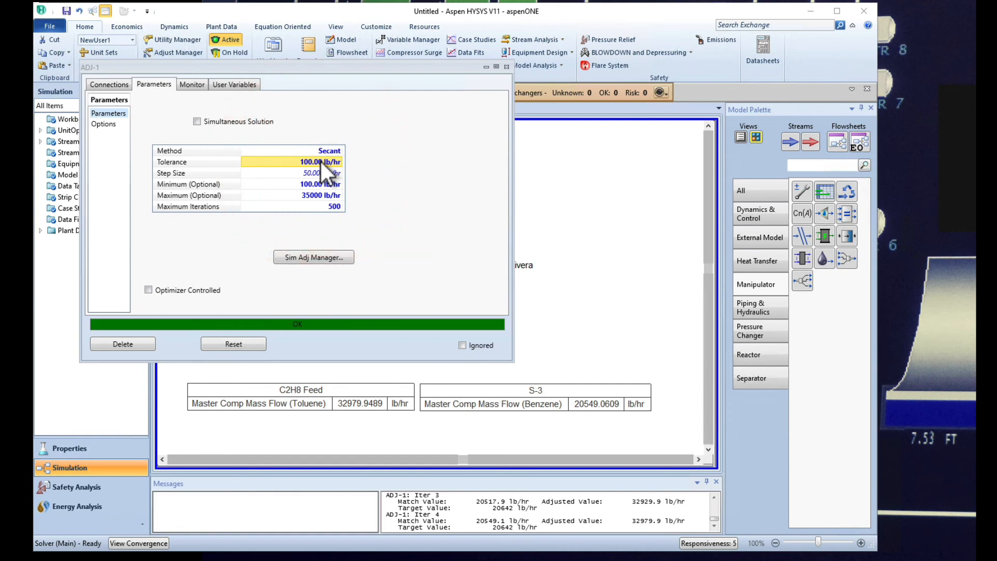
text(50)
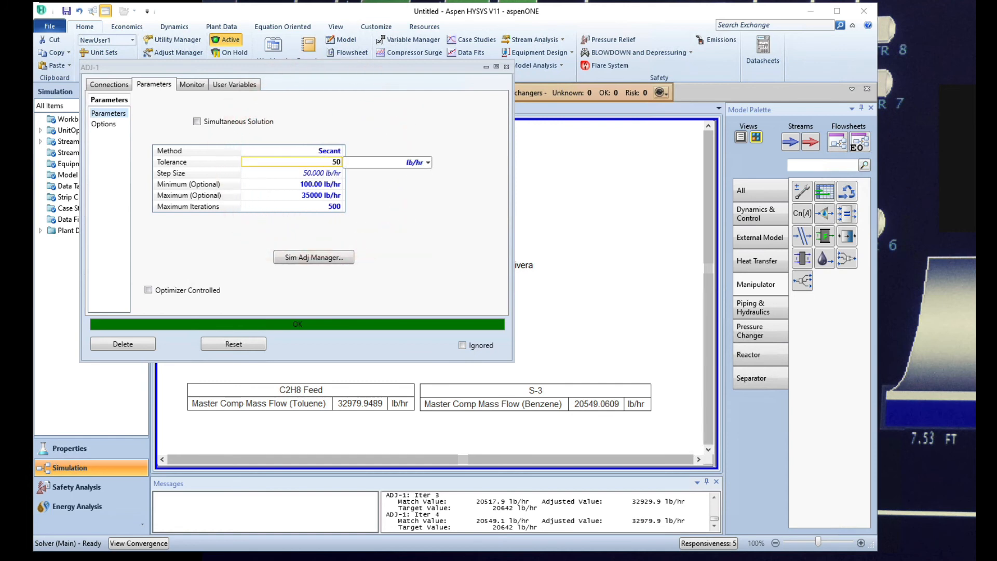
key(Return)
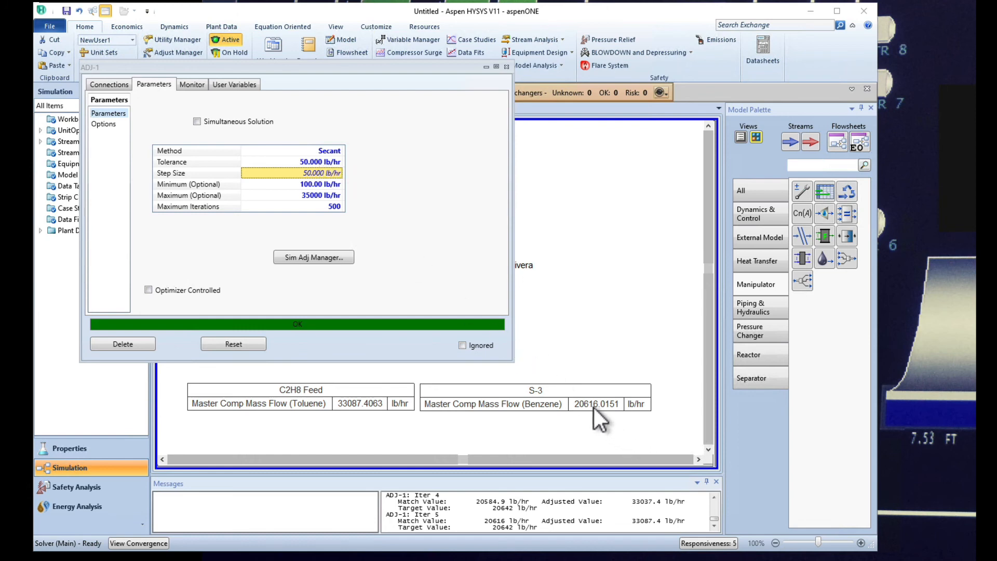
click(310, 162)
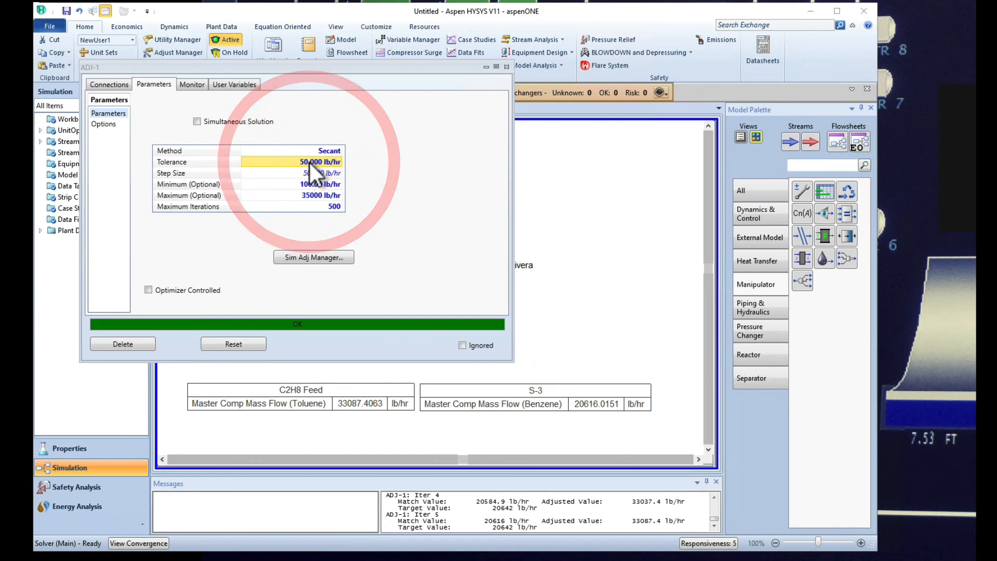
text(25)
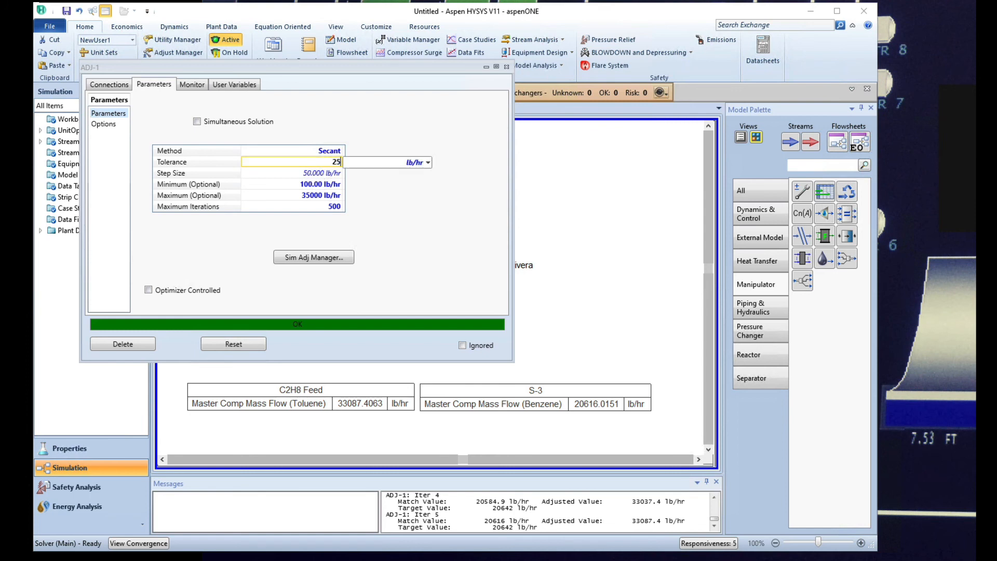
key(Return)
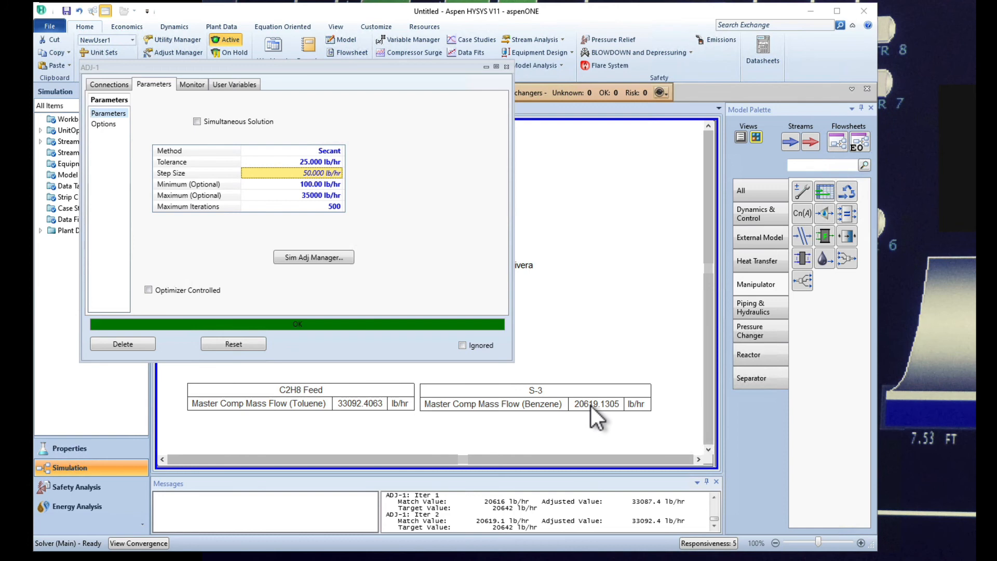
Reduce both the tolerance and the step size of ADJ-1 to 20 lb/hr.
click(312, 160)
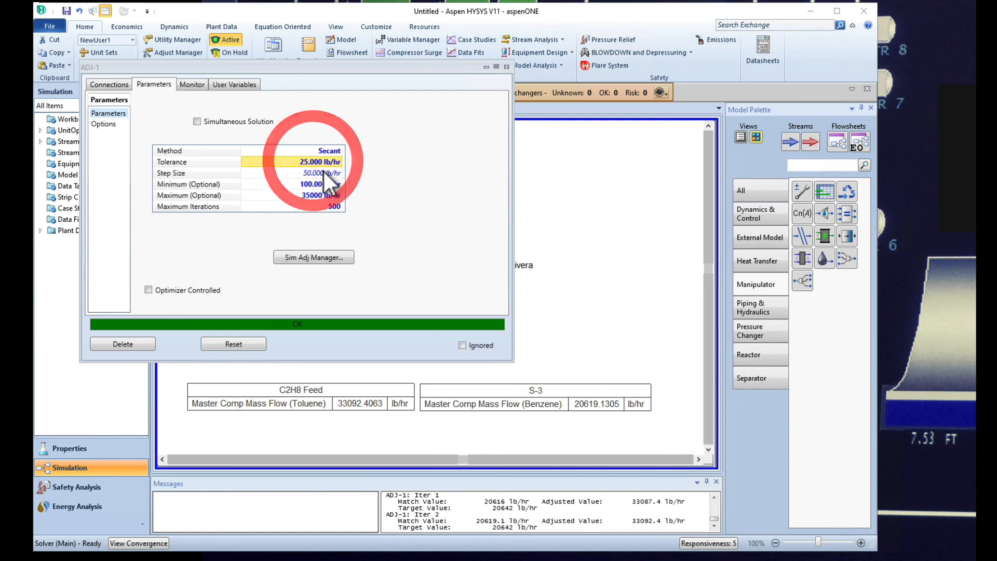
text(20)
key(Return)
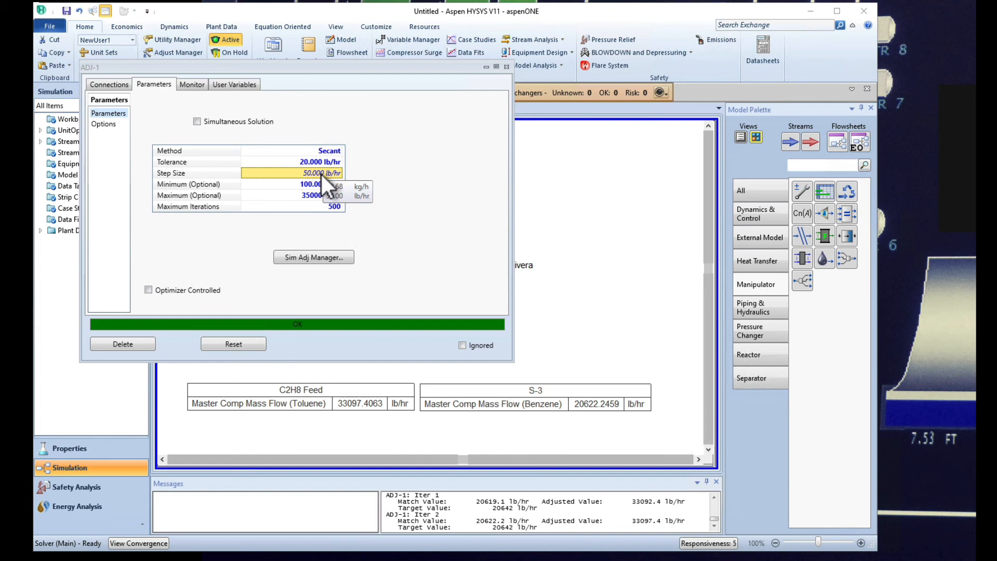
text(20)
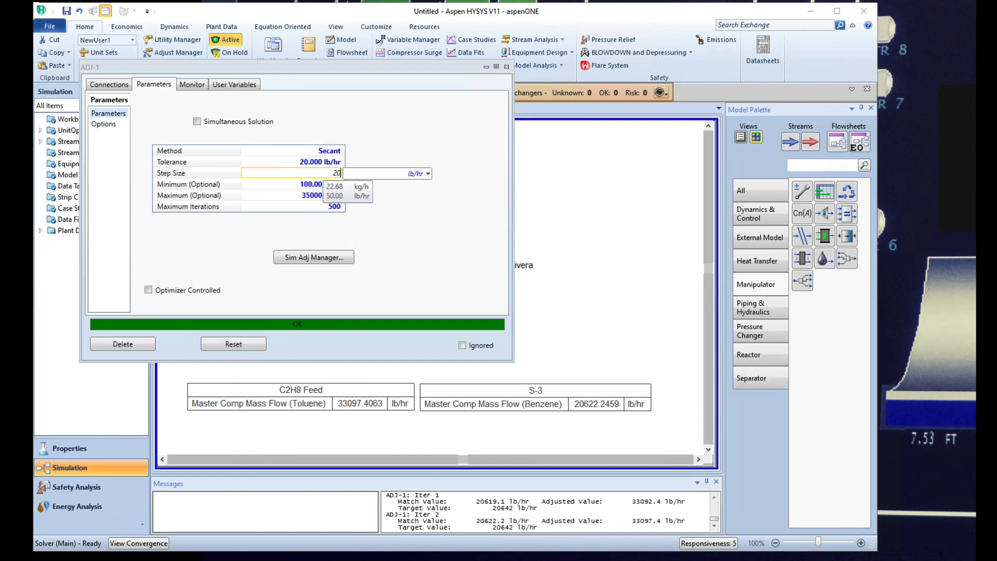
key(Return)
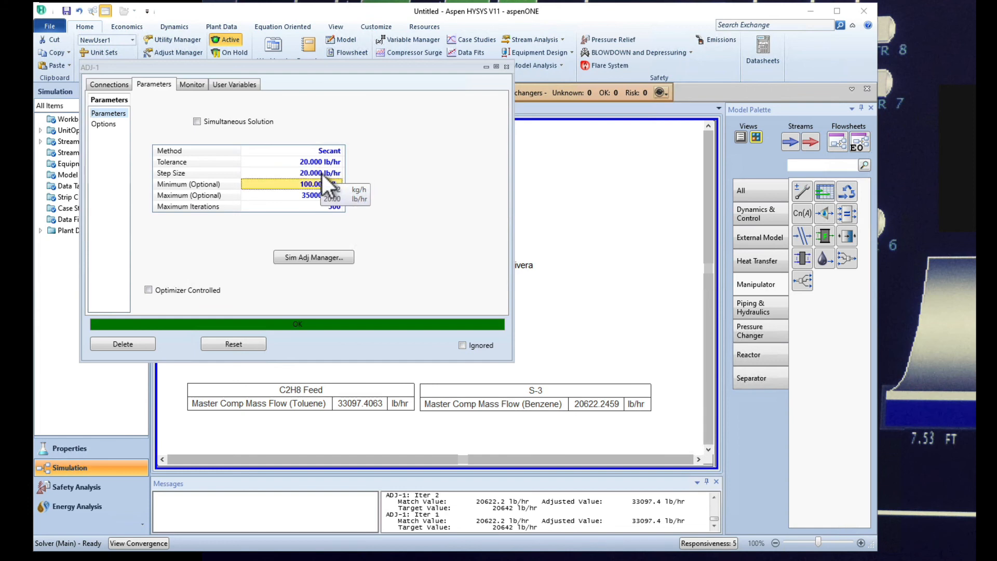
Lower the ADJ-1 tolerance to 10 lb/hr and its step size to 10 lb/hr.
click(317, 163)
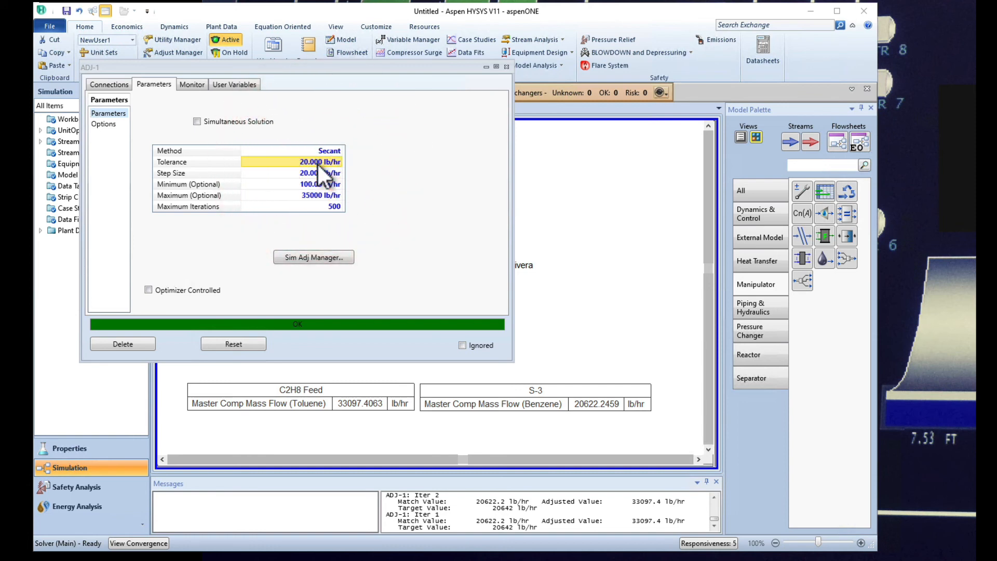
text(10)
key(Return)
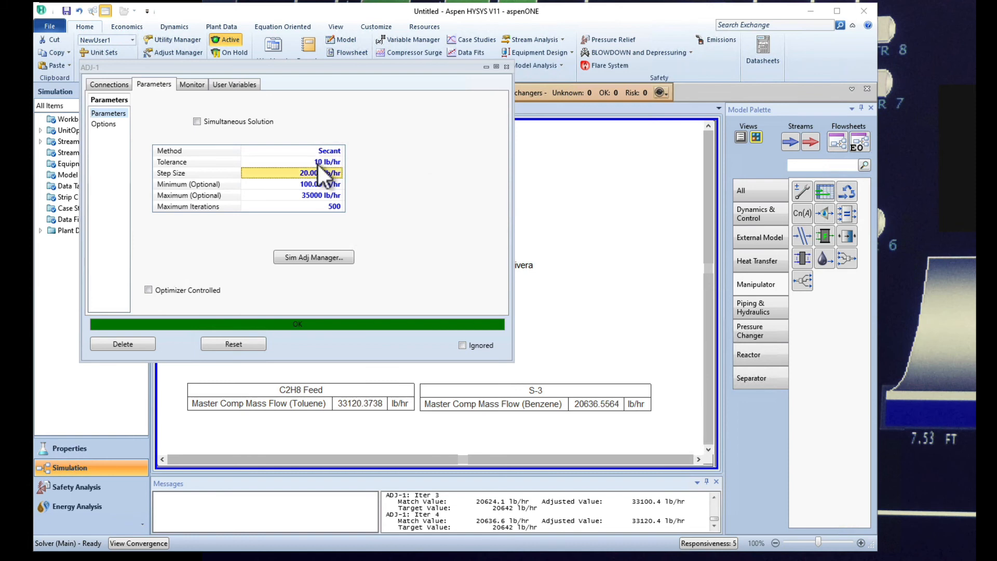
text(10)
key(Return)
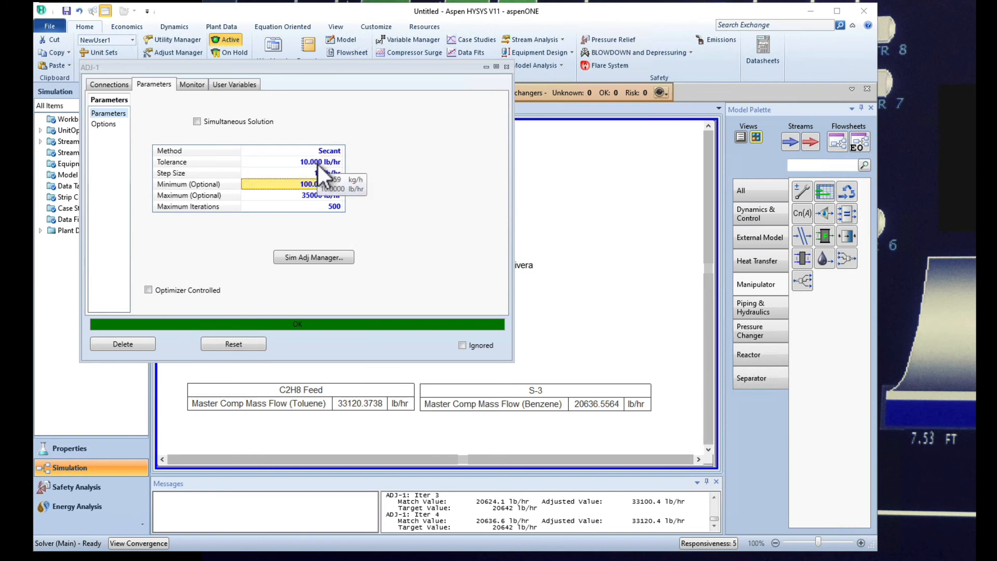
Set the ADJ-1 tolerance and step size to 1 lb/hr and save the case.
click(319, 162)
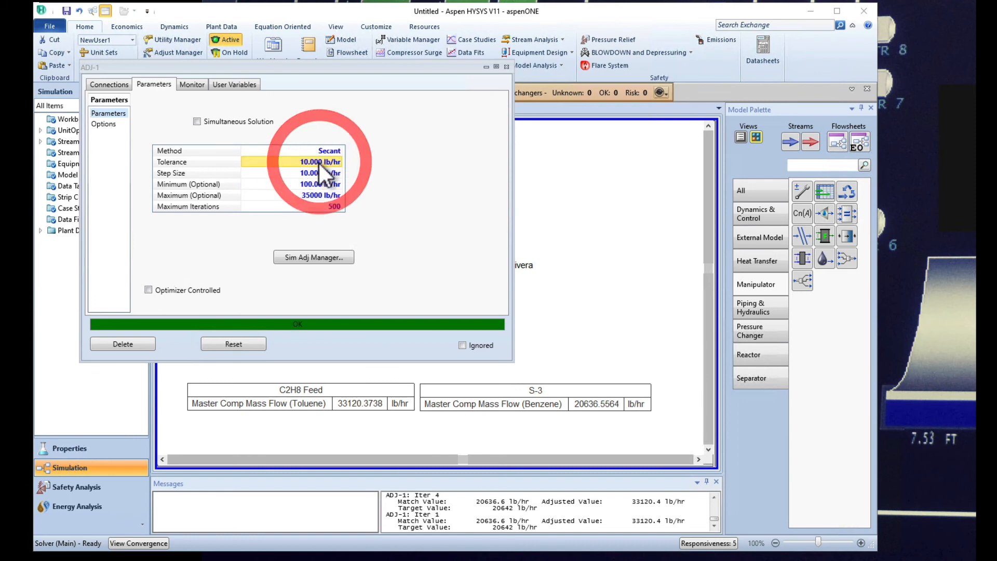
text(1)
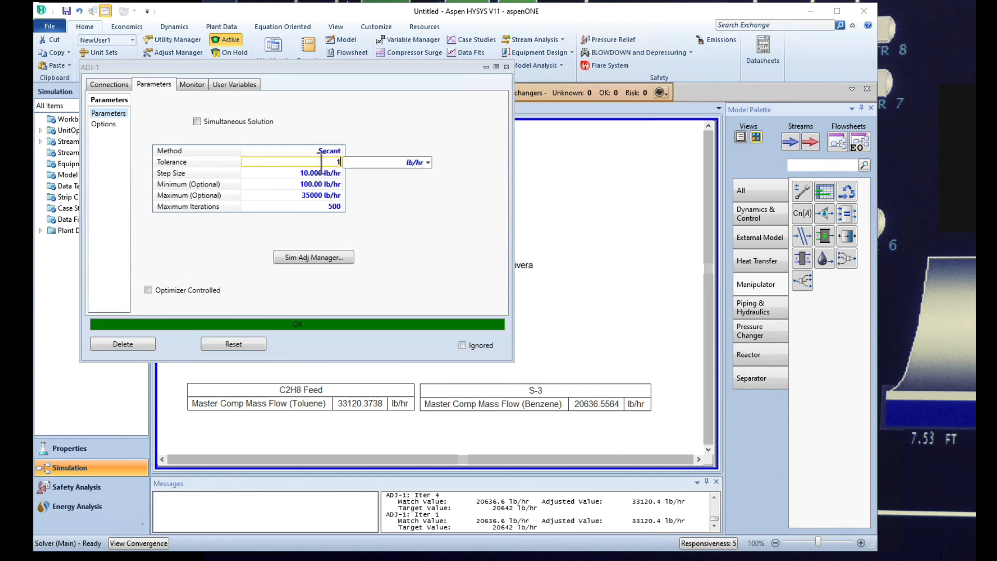
key(Return)
text(5)
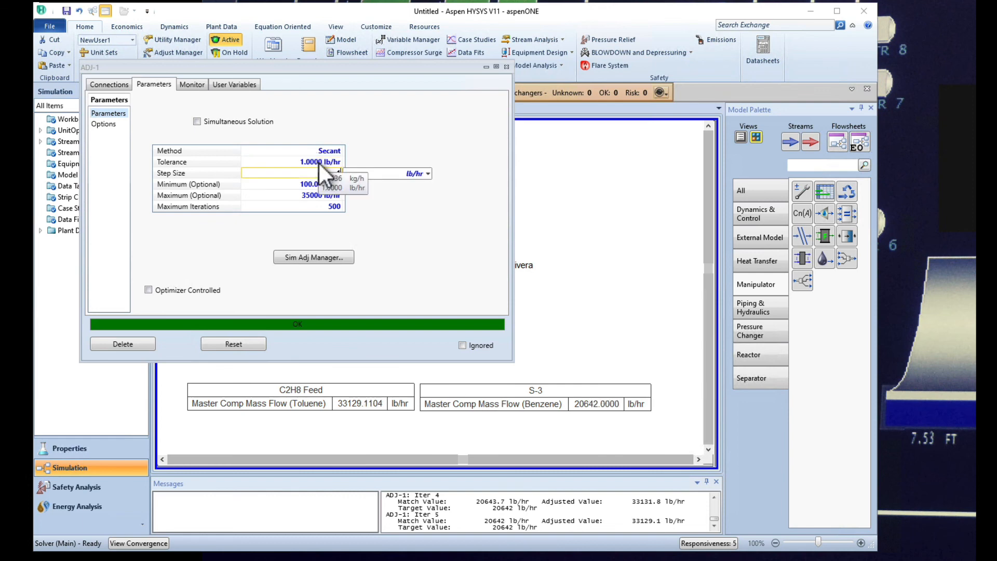
key(Return)
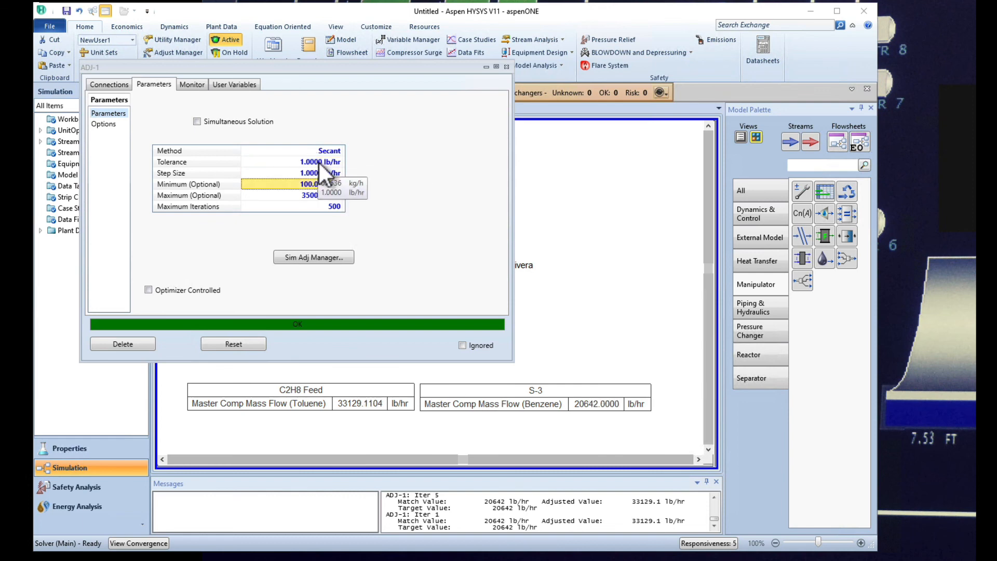
click(318, 162)
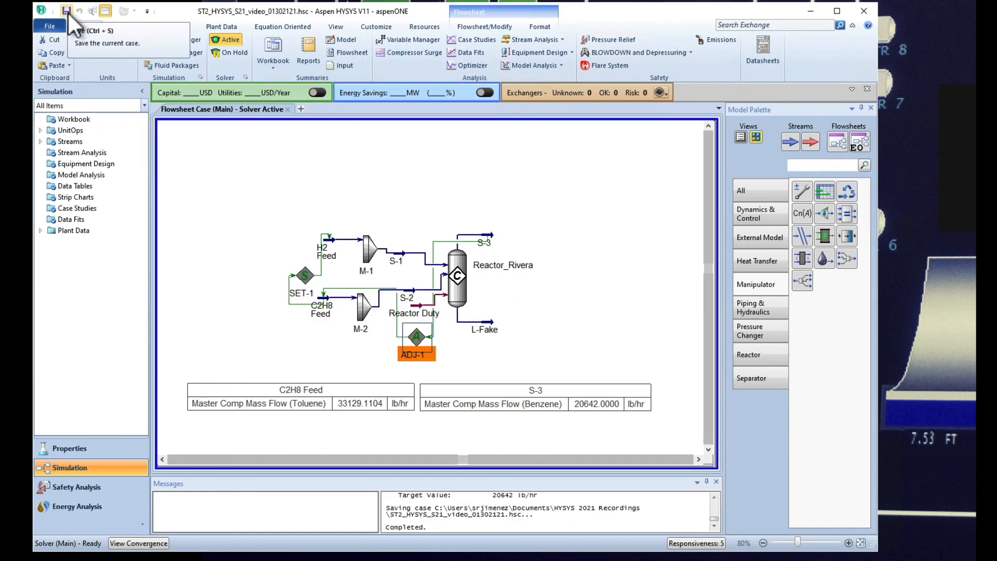
click(67, 11)
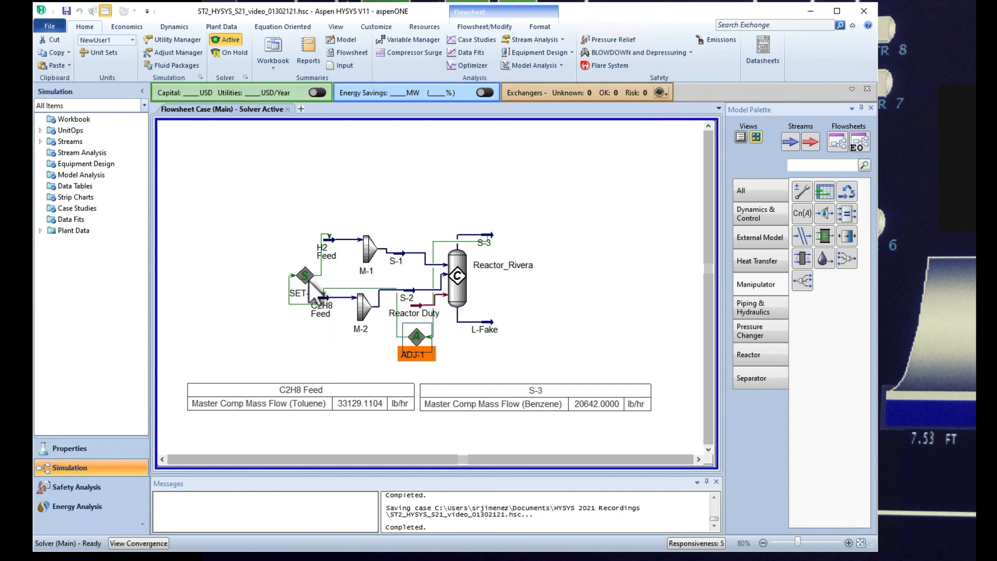
Review ADJ-1's tolerance and step size, close its window, and inspect the C2H8 Feed stream's conditions on the flowsheet.
double_click(416, 335)
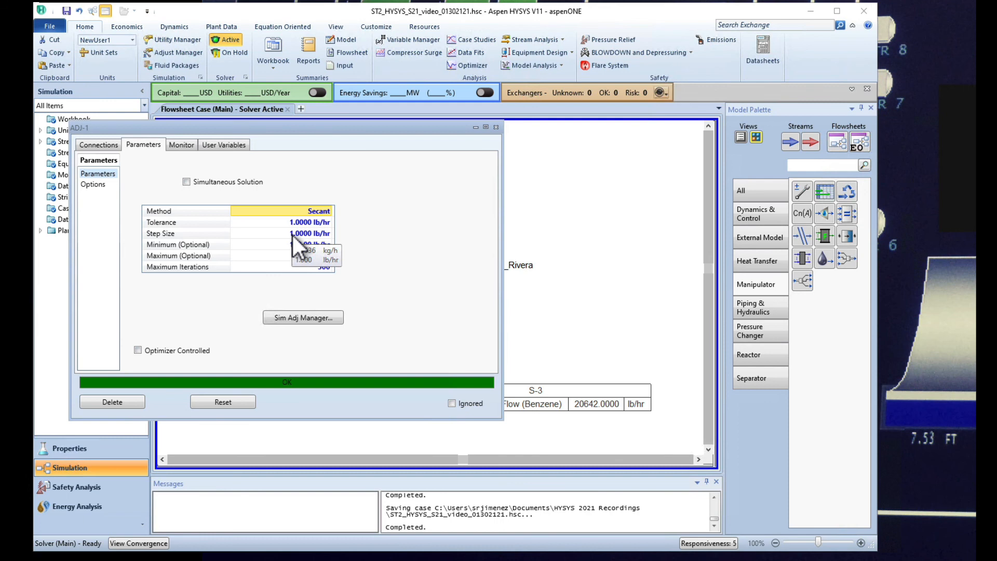
click(496, 126)
click(461, 351)
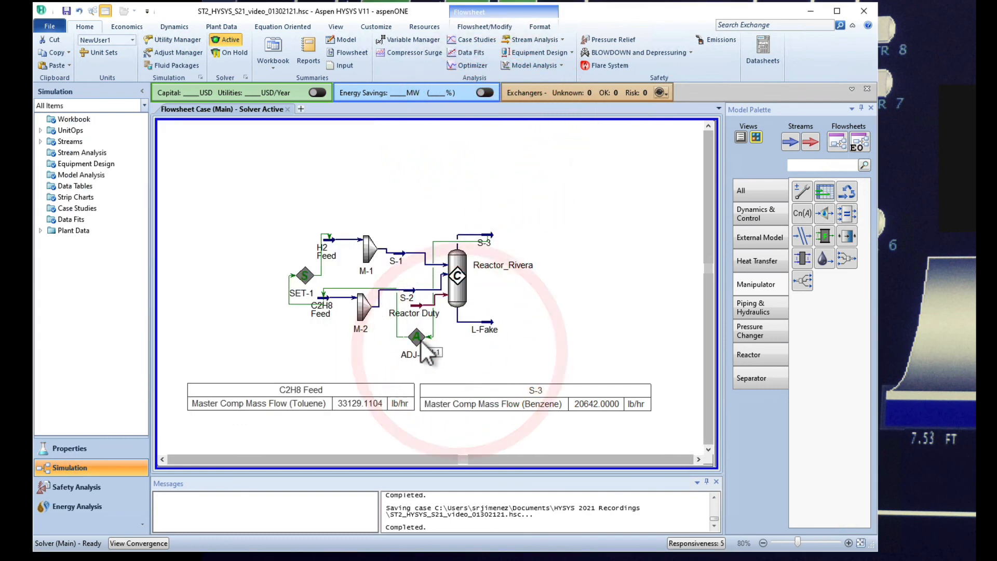
mouse_move(326, 300)
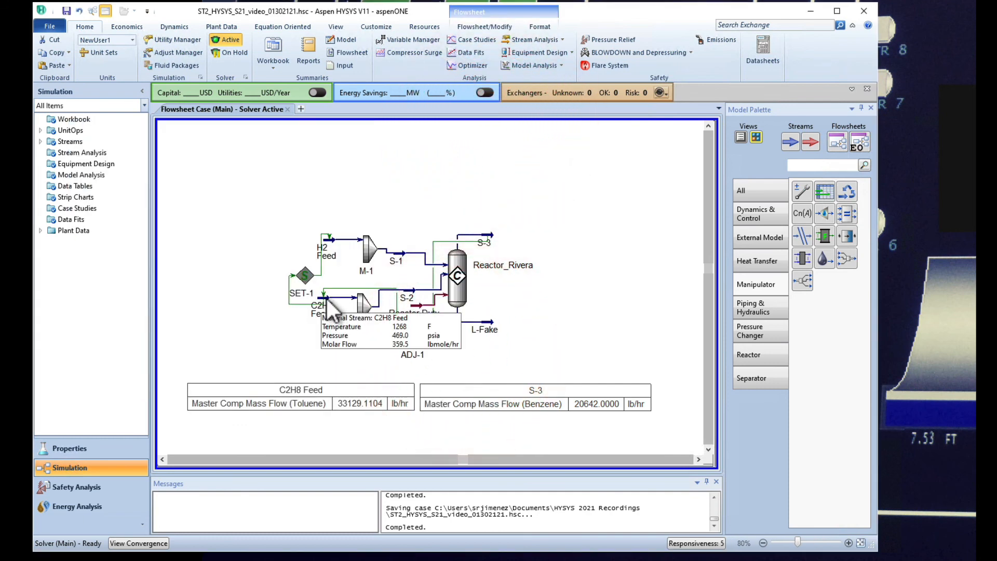